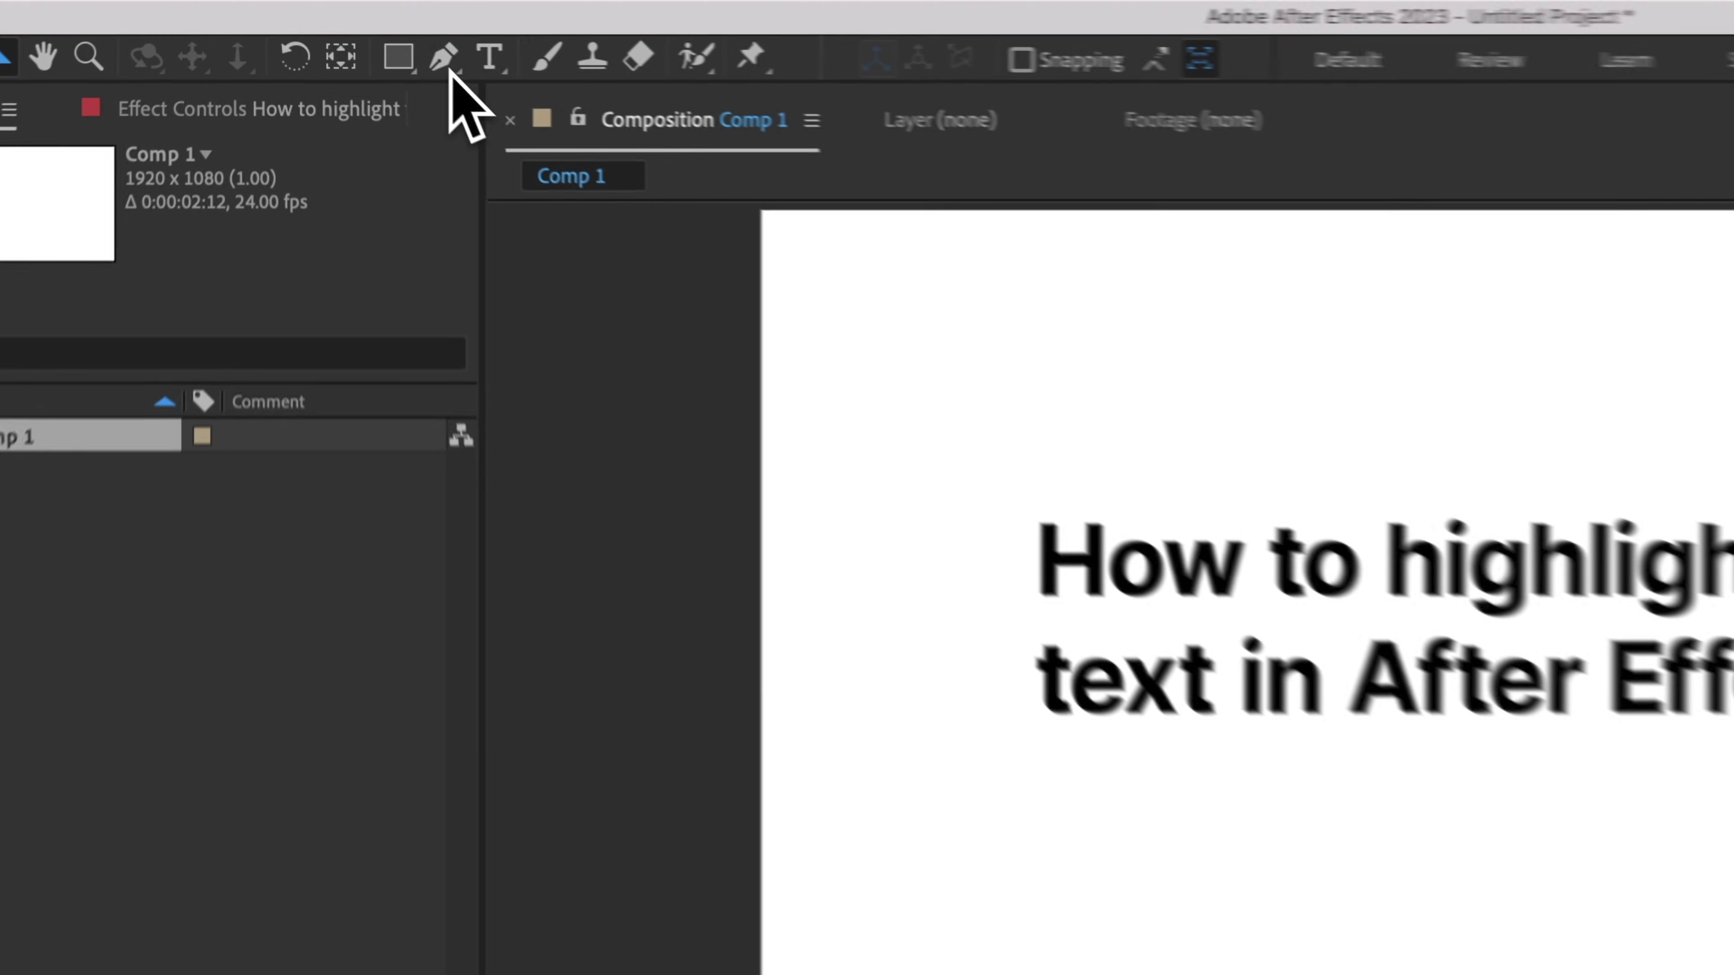
# Step: Draw a straight Pen tool line through the word "highlight" and move its shape layer beneath the text layer
pyautogui.click(310, 32)
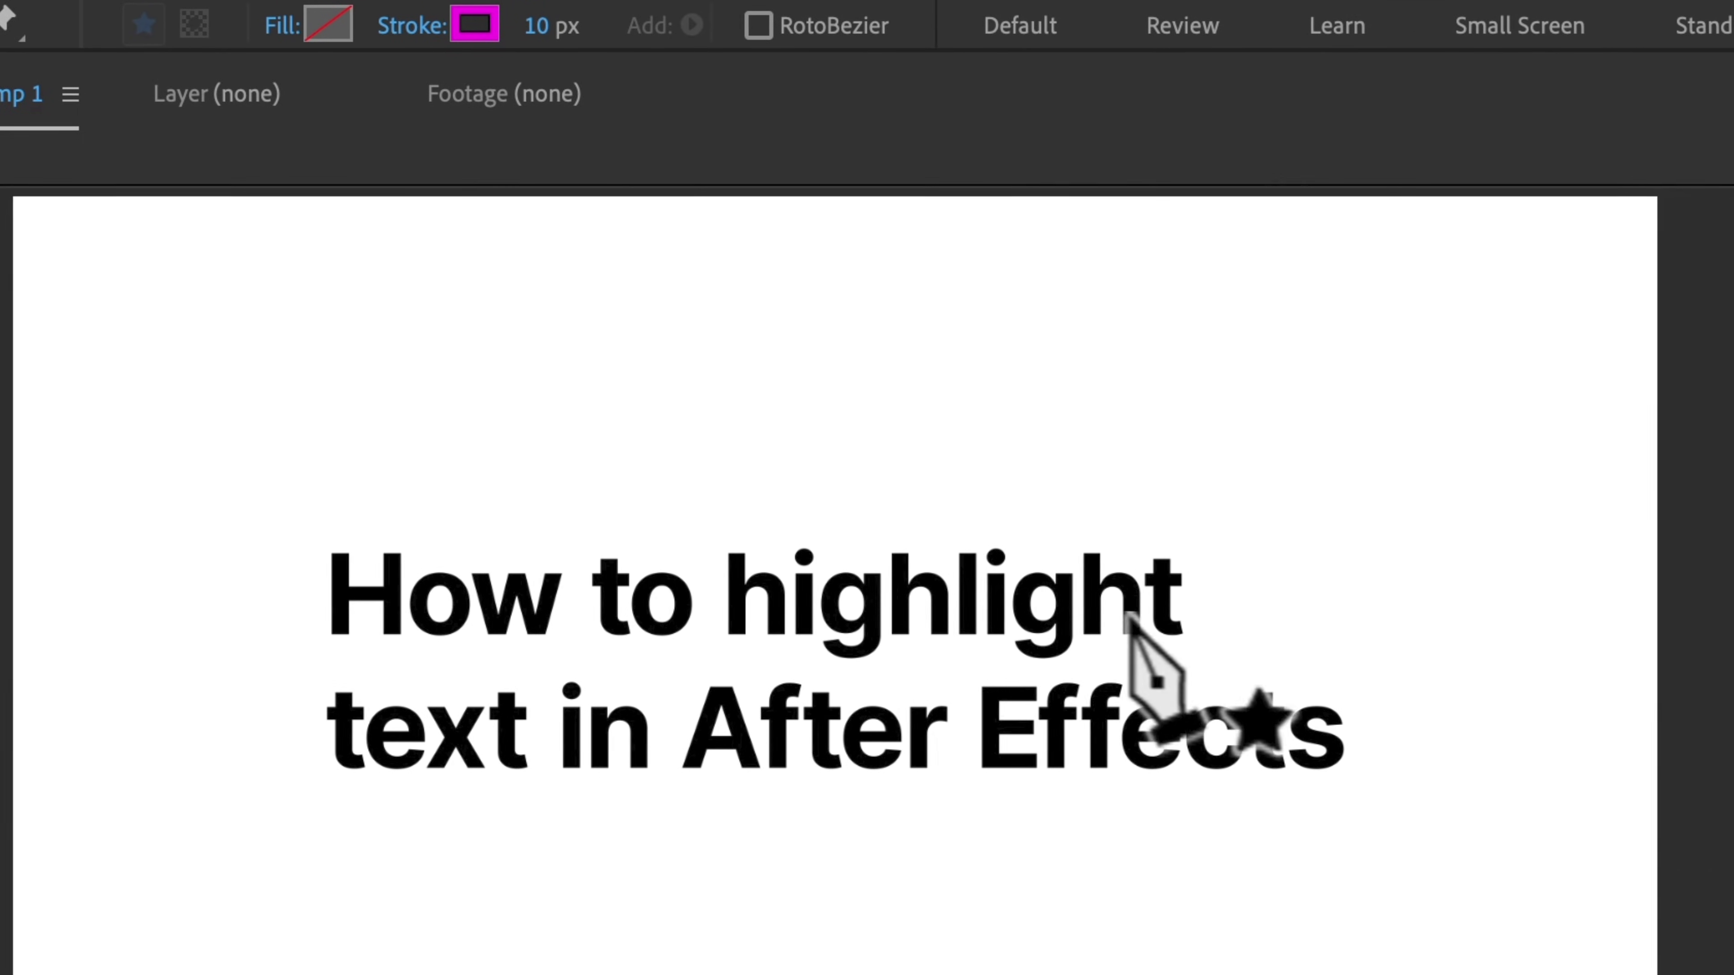
pyautogui.click(727, 588)
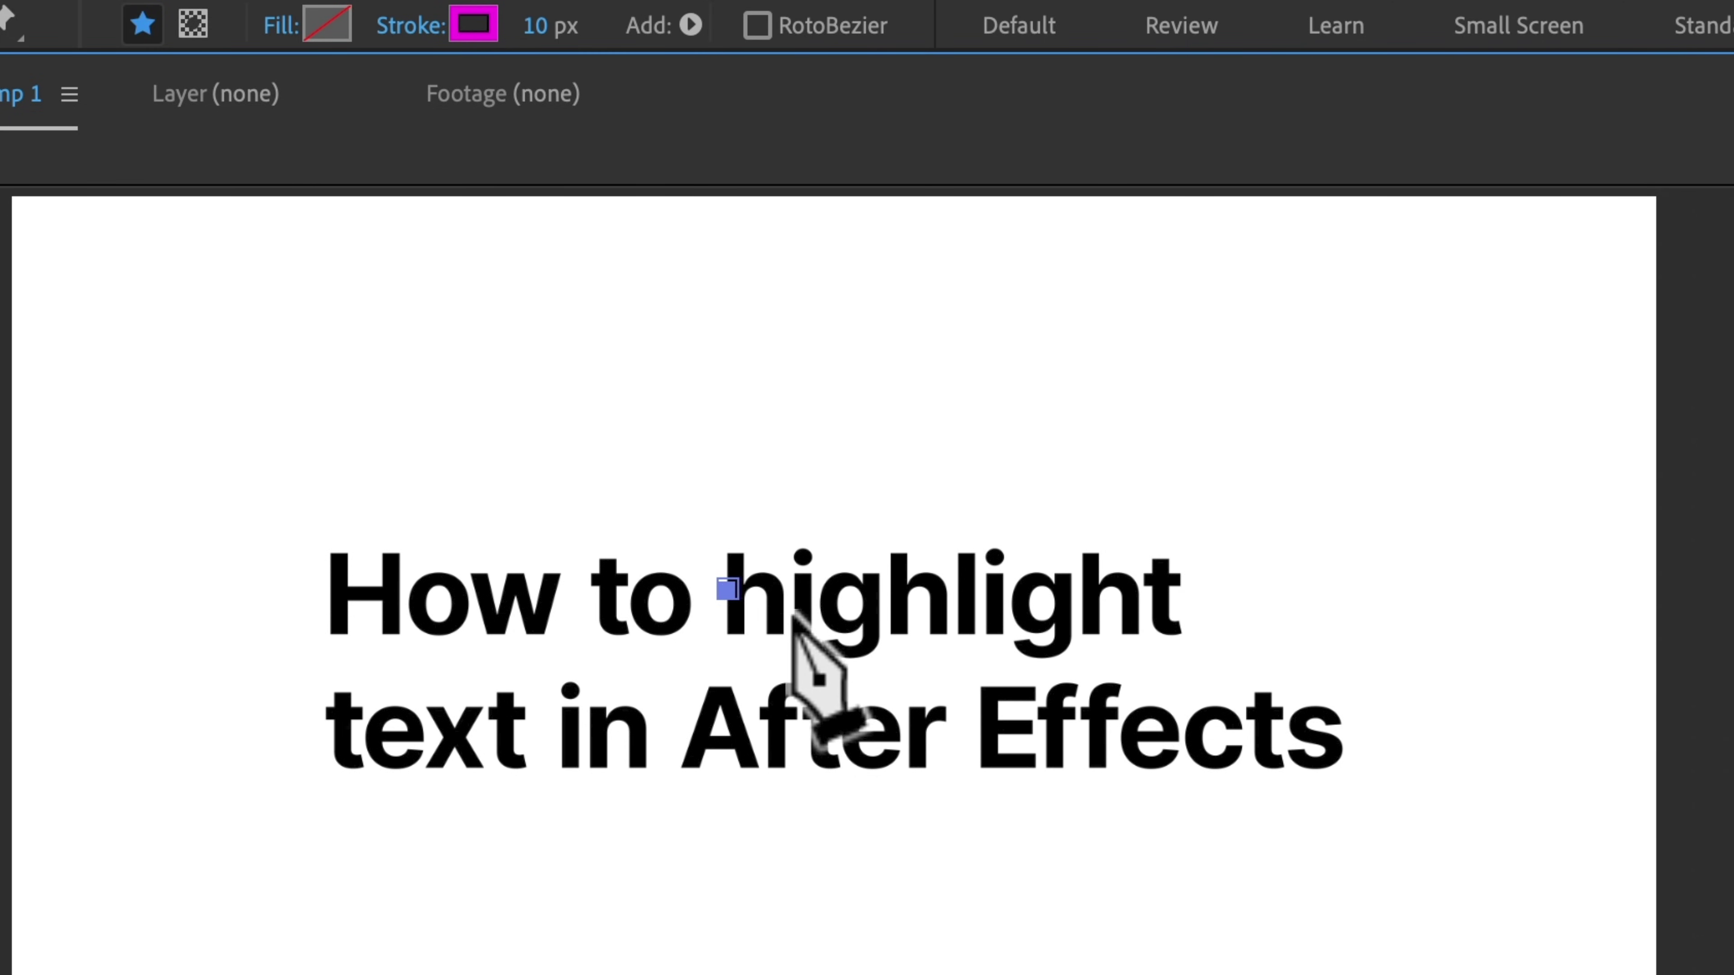
pyautogui.click(1183, 590)
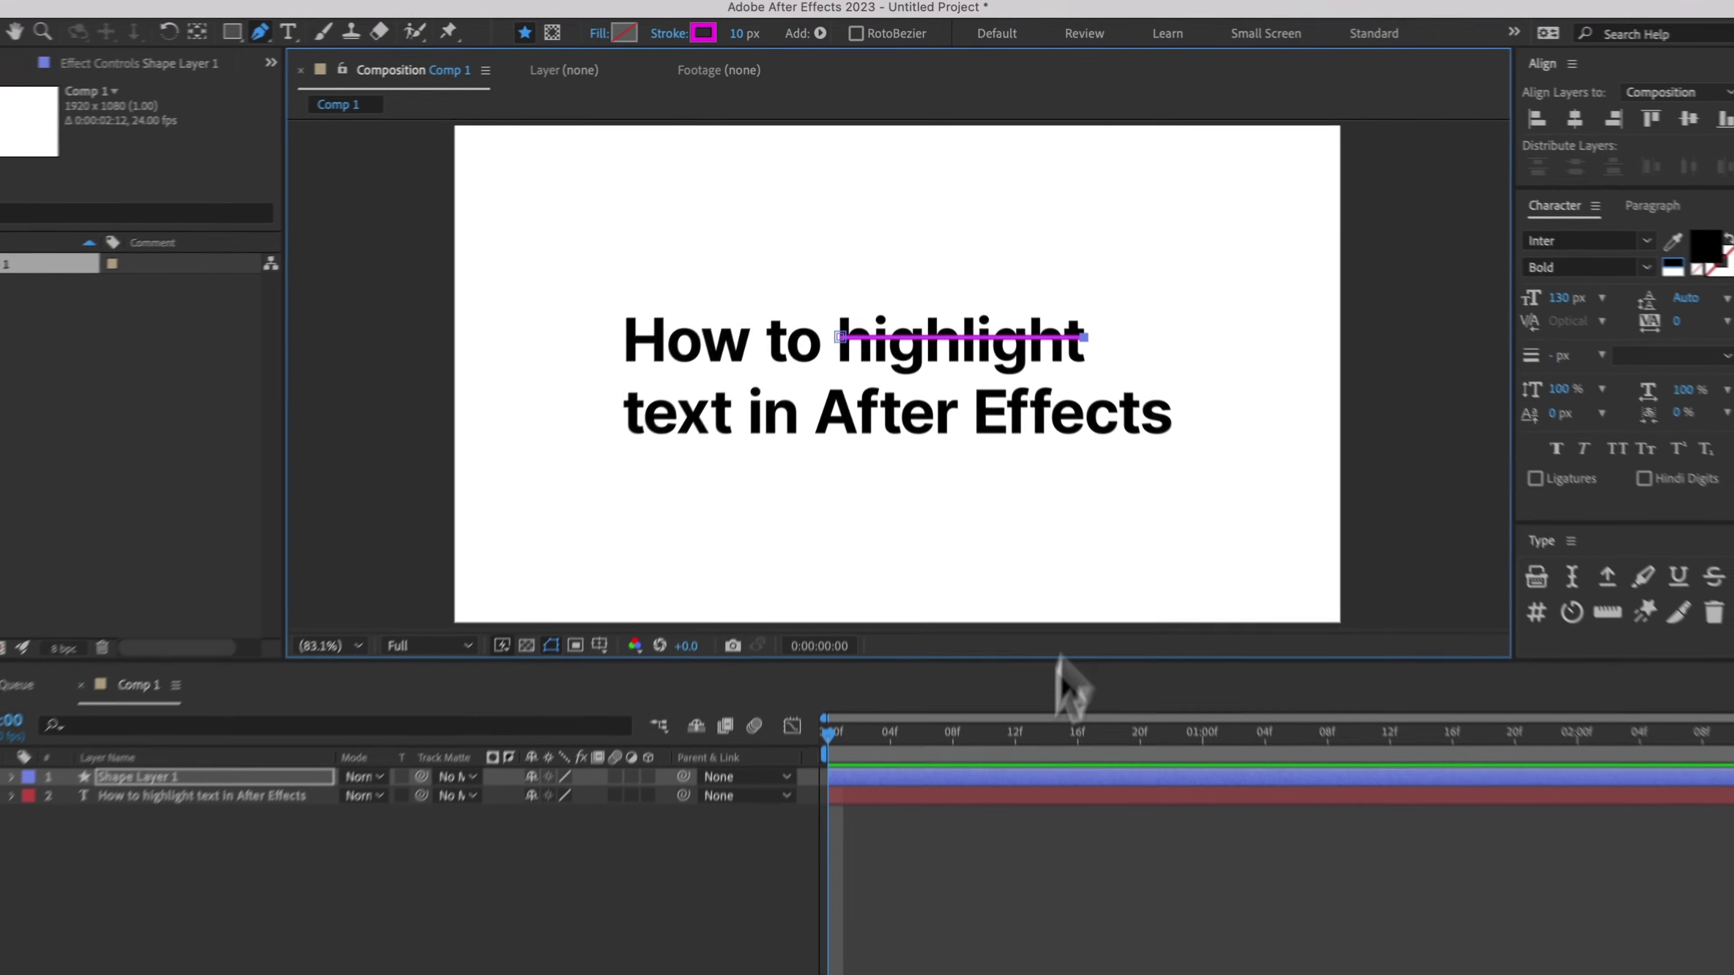
pyautogui.click(1006, 731)
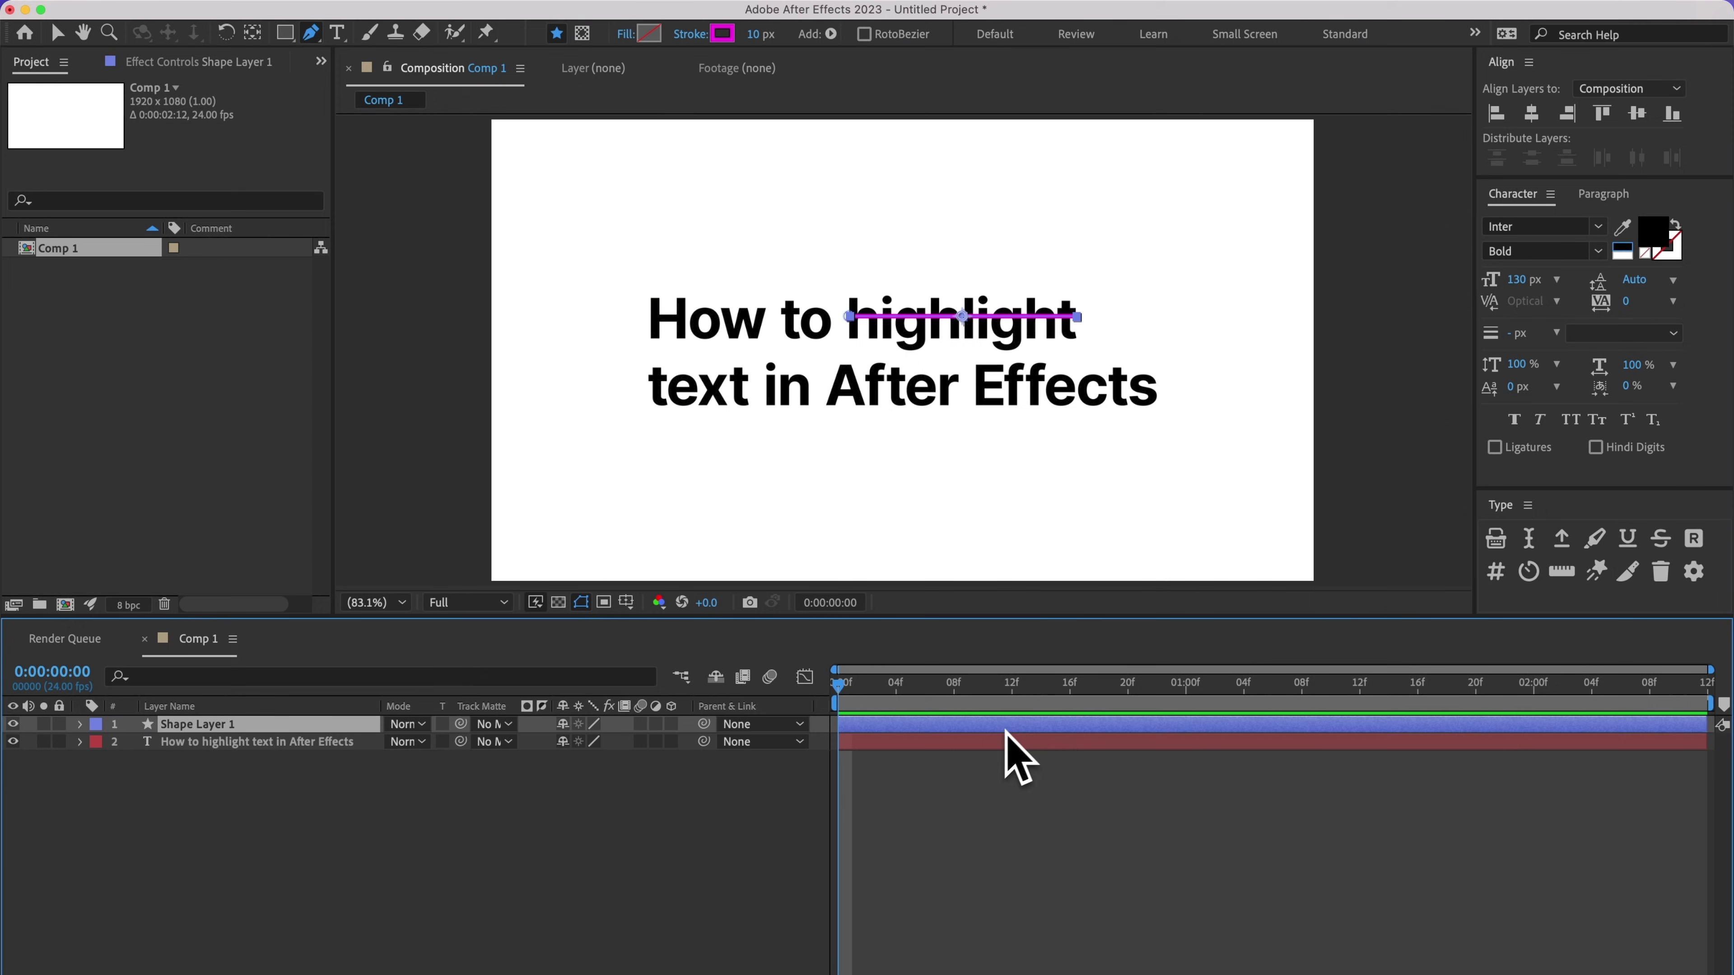
pyautogui.moveTo(257, 736); pyautogui.dragTo(258, 757)
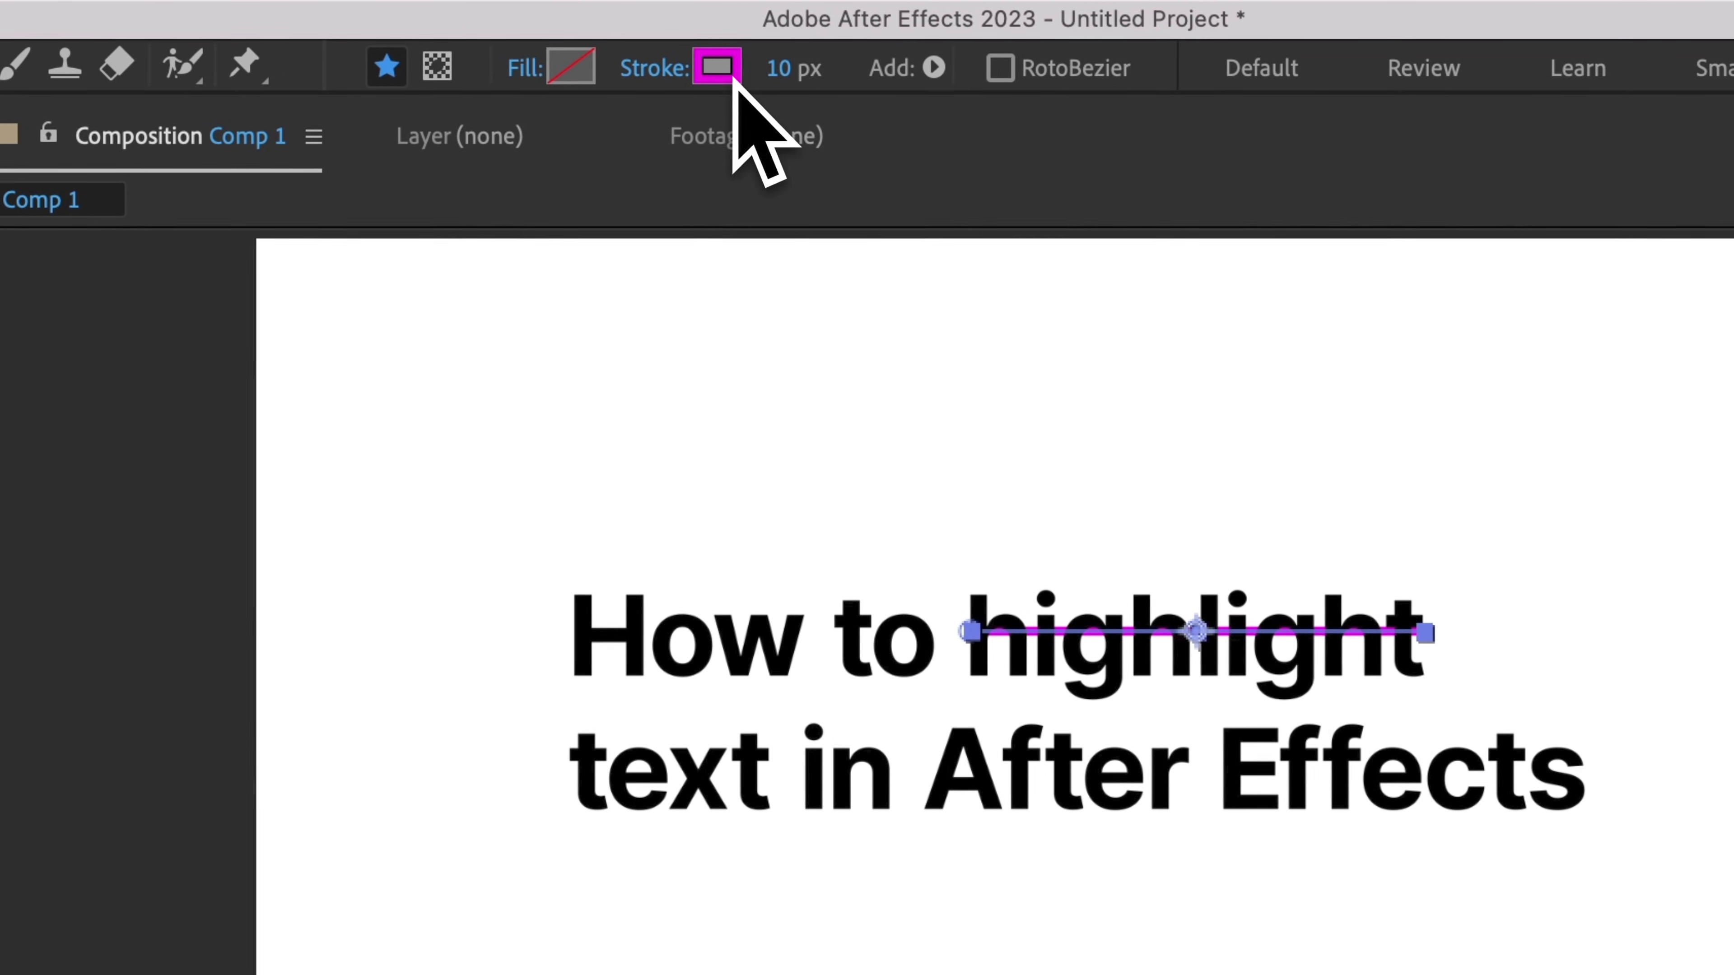
# Step: Set the line's stroke color to blue with hue 201° and widen the stroke to cover the height of the word "highlight"
pyautogui.click(722, 34)
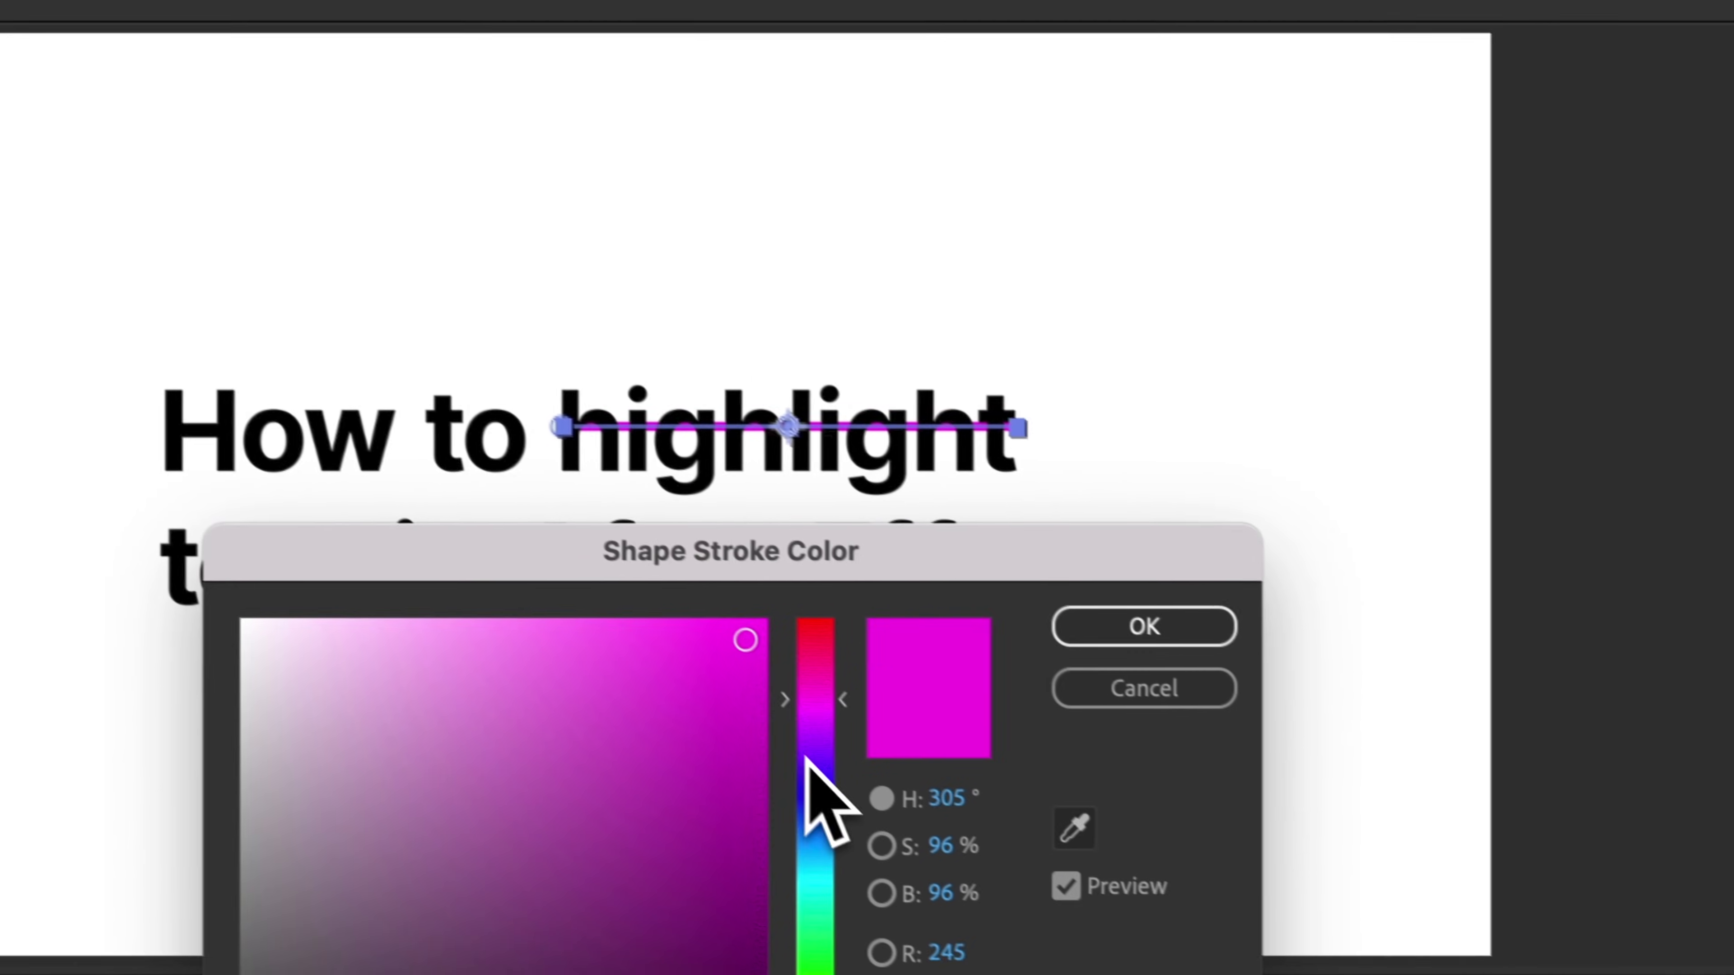
pyautogui.moveTo(804, 767); pyautogui.dragTo(794, 830)
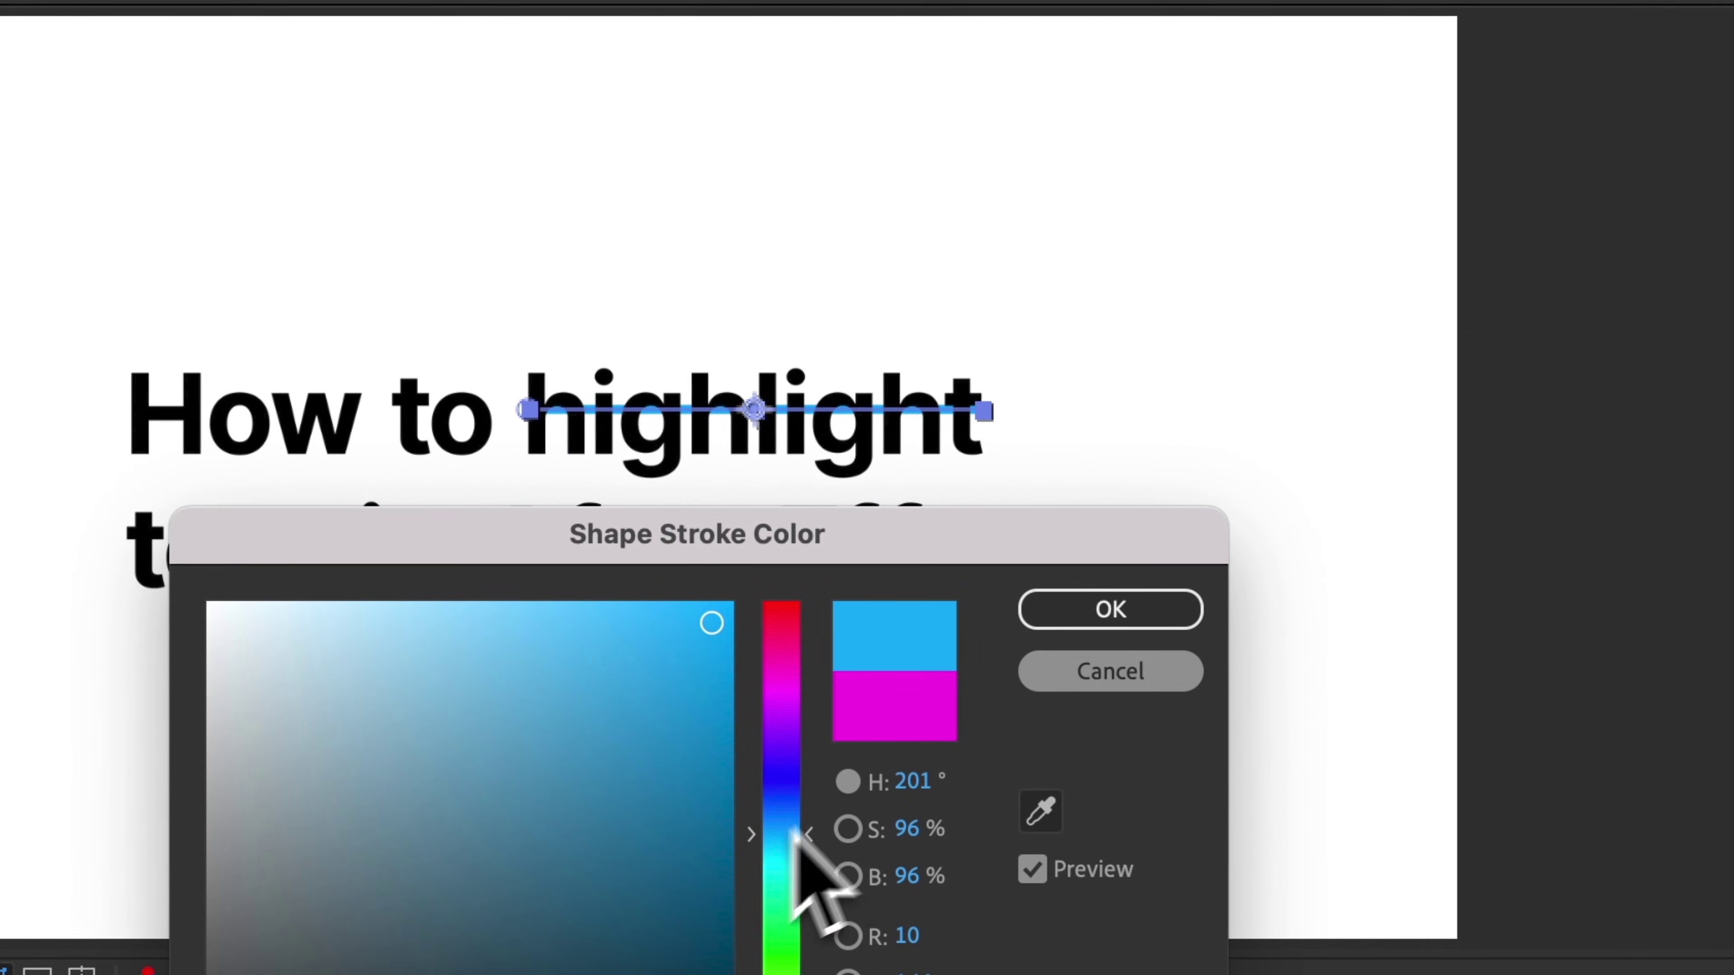
pyautogui.click(1110, 609)
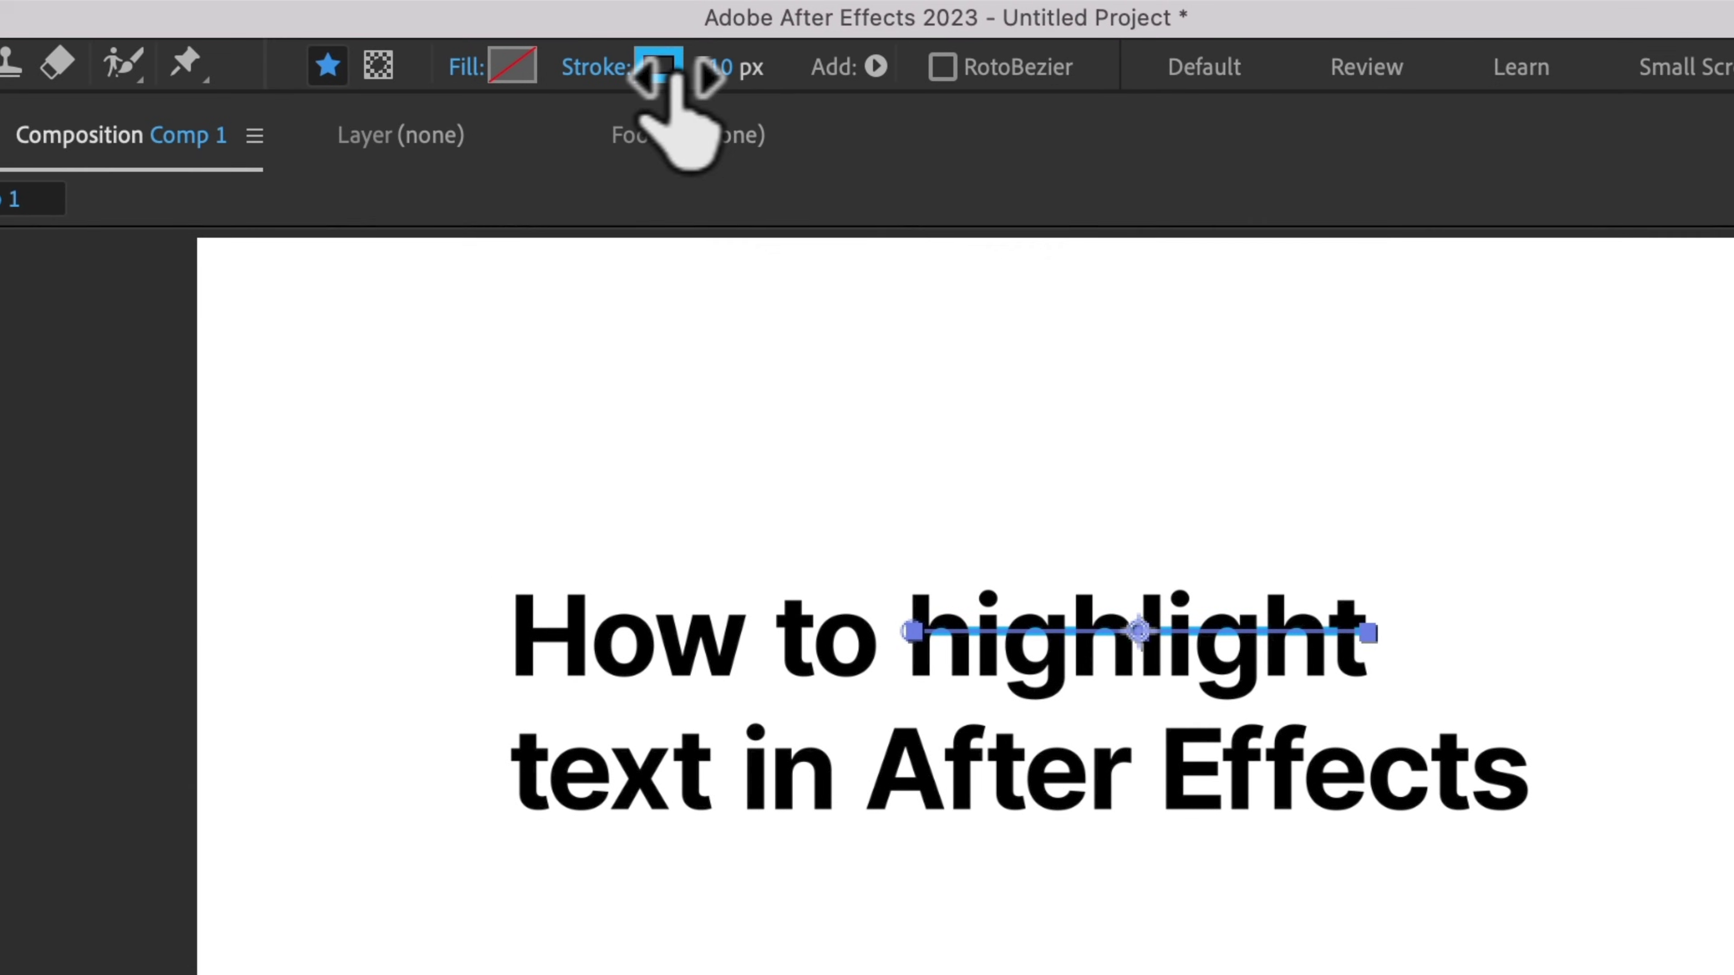
pyautogui.moveTo(720, 67); pyautogui.dragTo(925, 87)
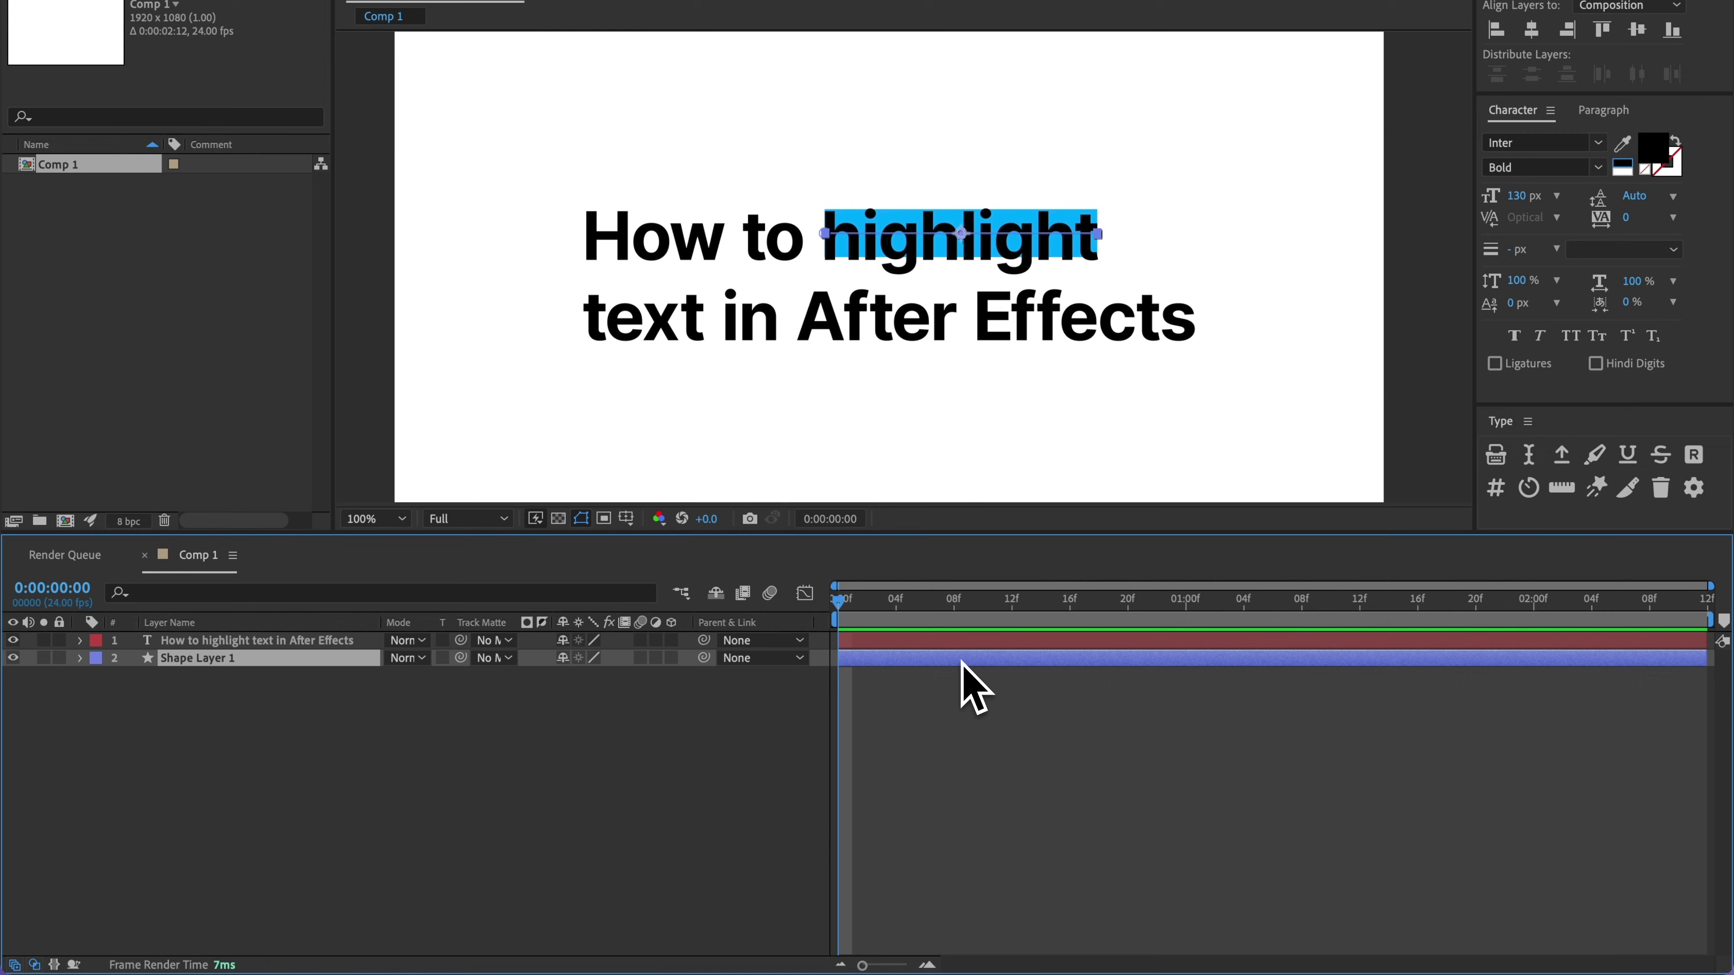
# Step: Nudge the blue line slightly down and extend both ends slightly past the word "highlight"
pyautogui.press('Return')
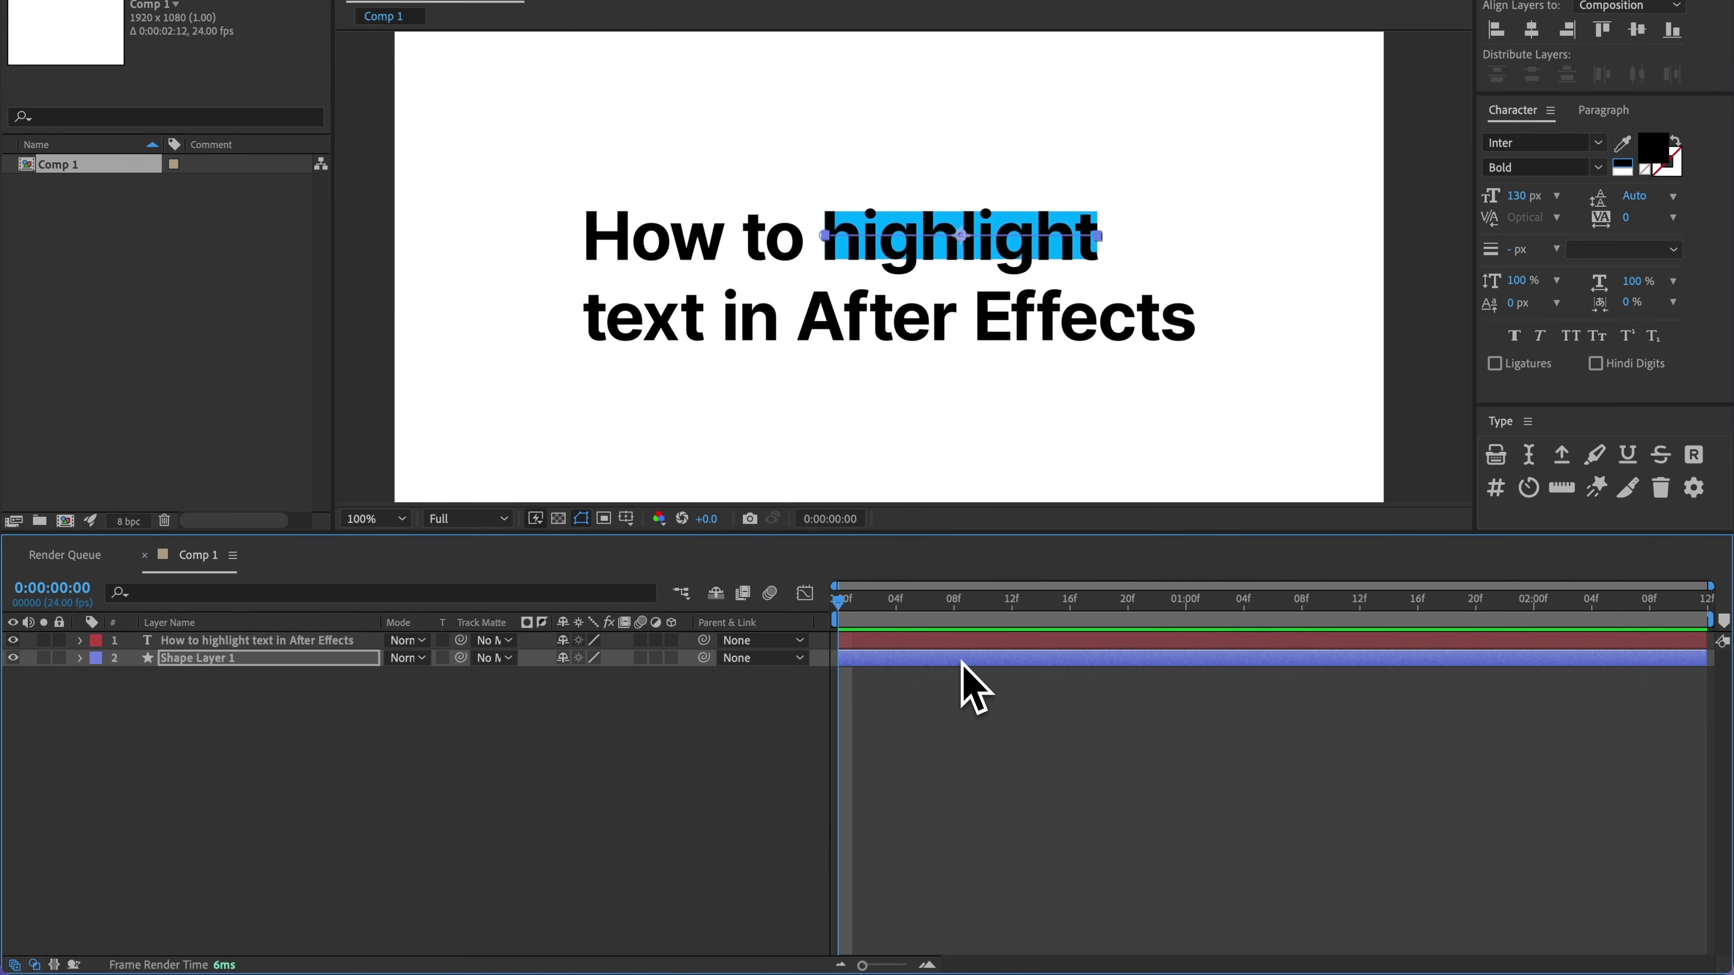
pyautogui.click(964, 678)
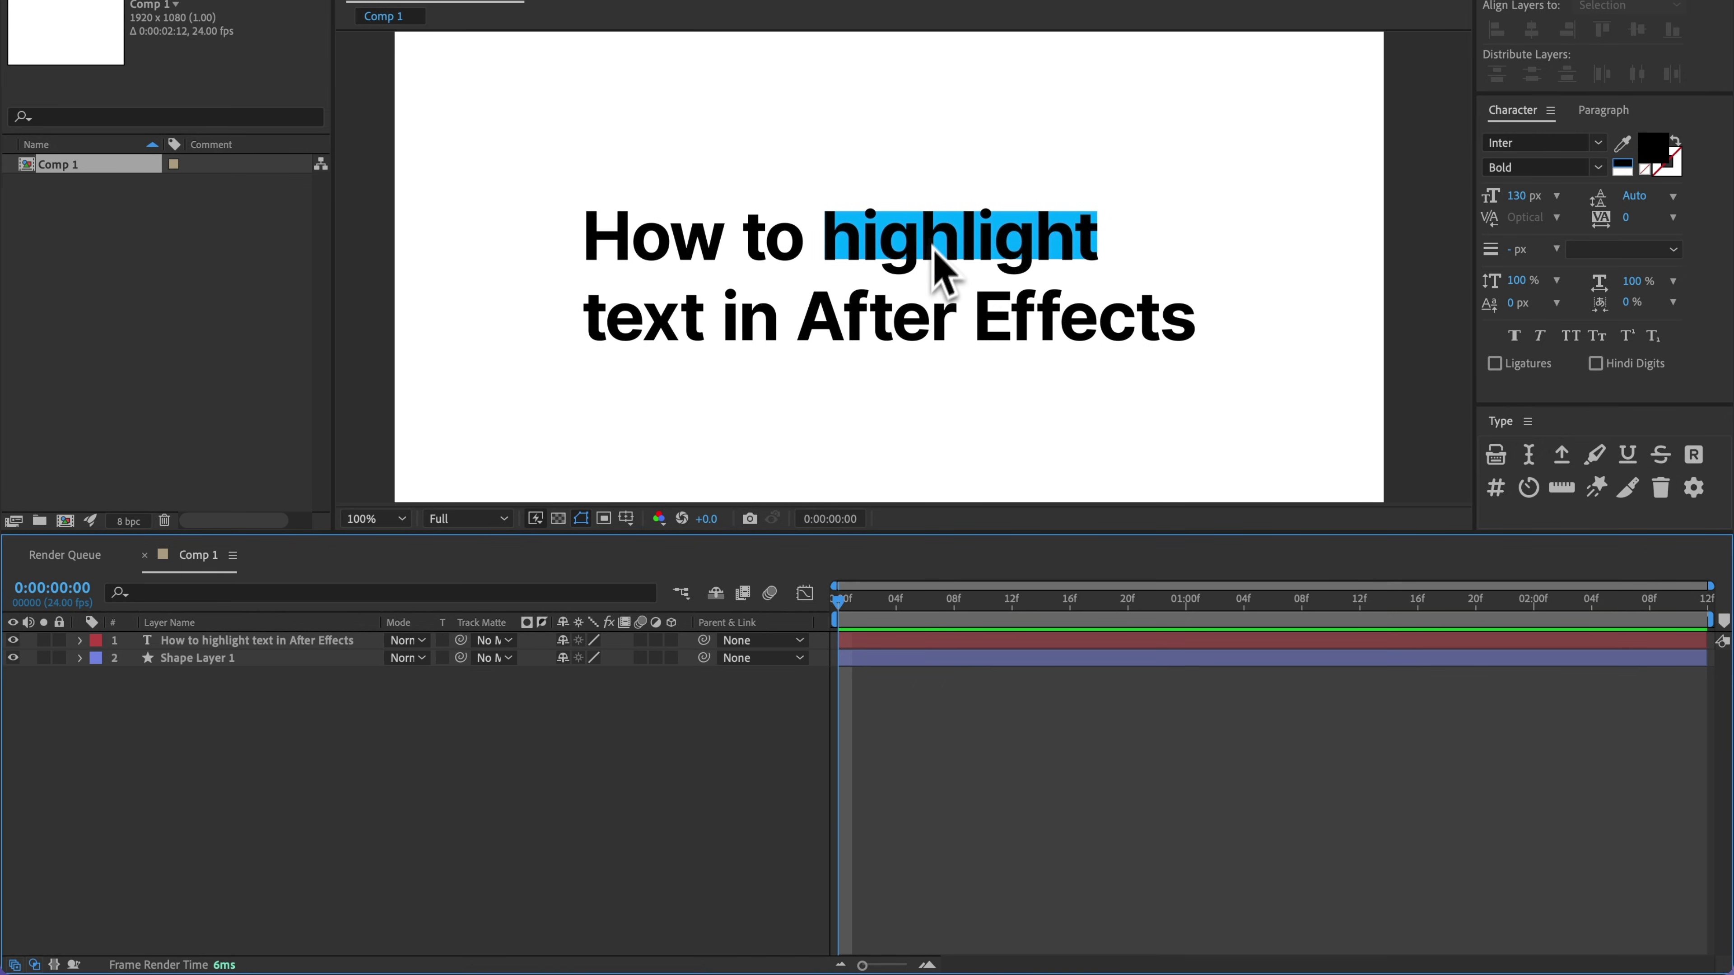
pyautogui.click(883, 656)
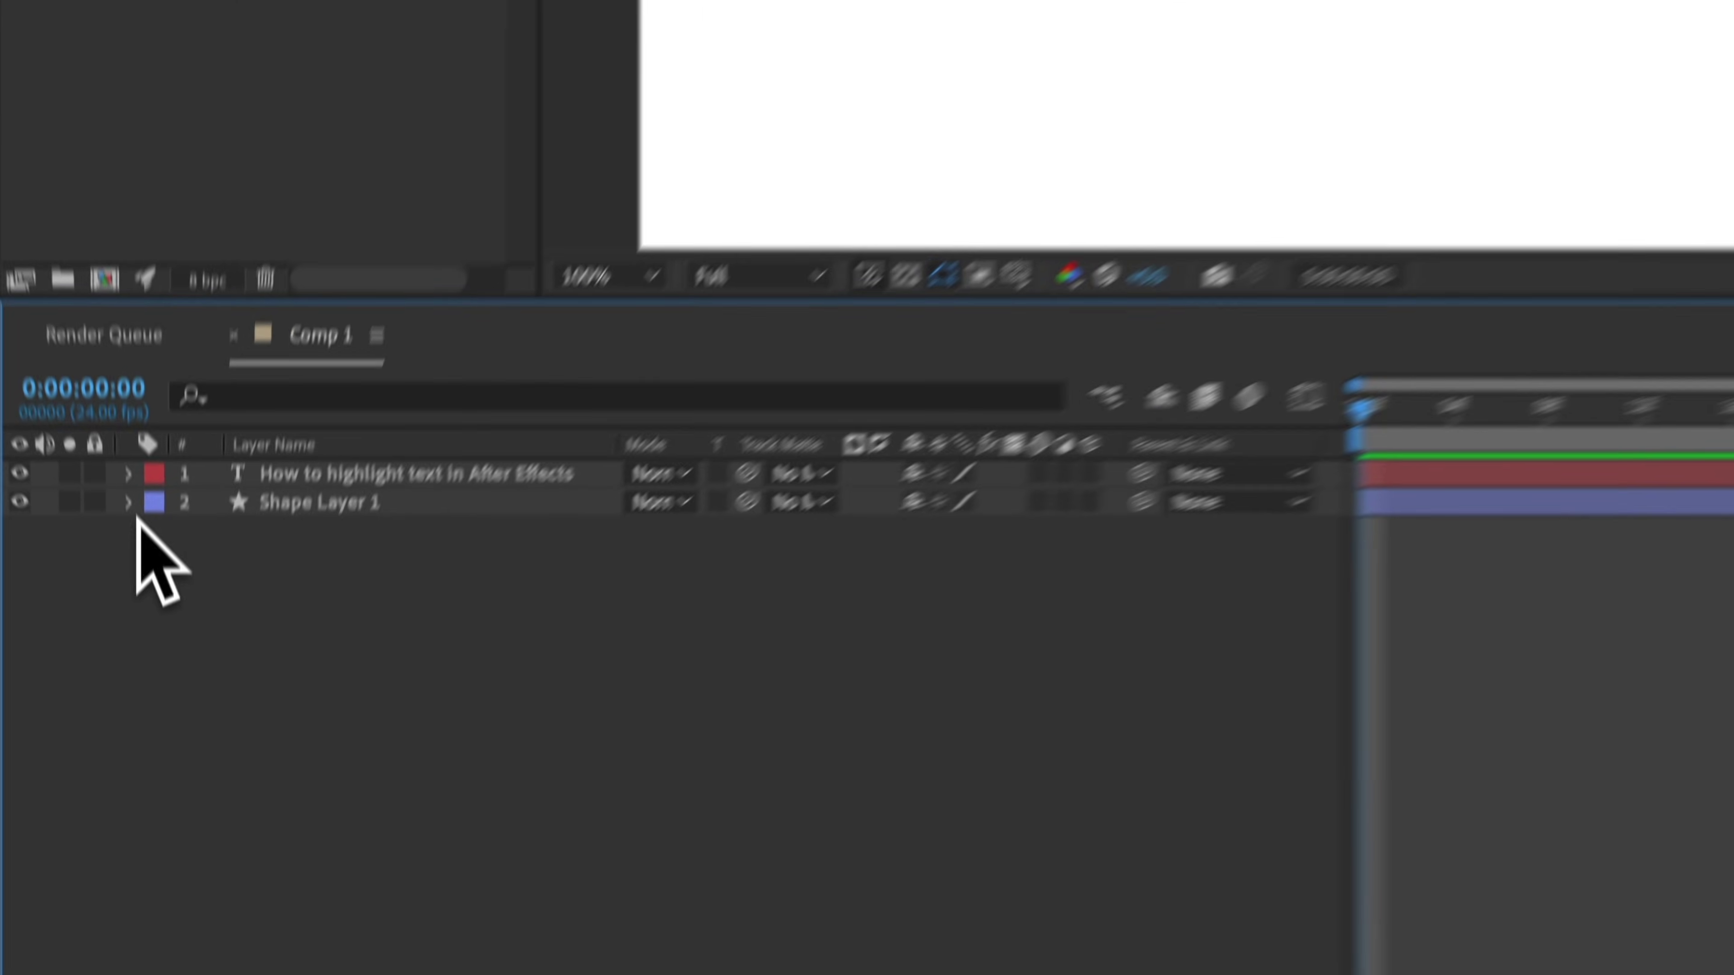
# Step: Add Trim Paths to the contents of Shape Layer 1
pyautogui.click(128, 503)
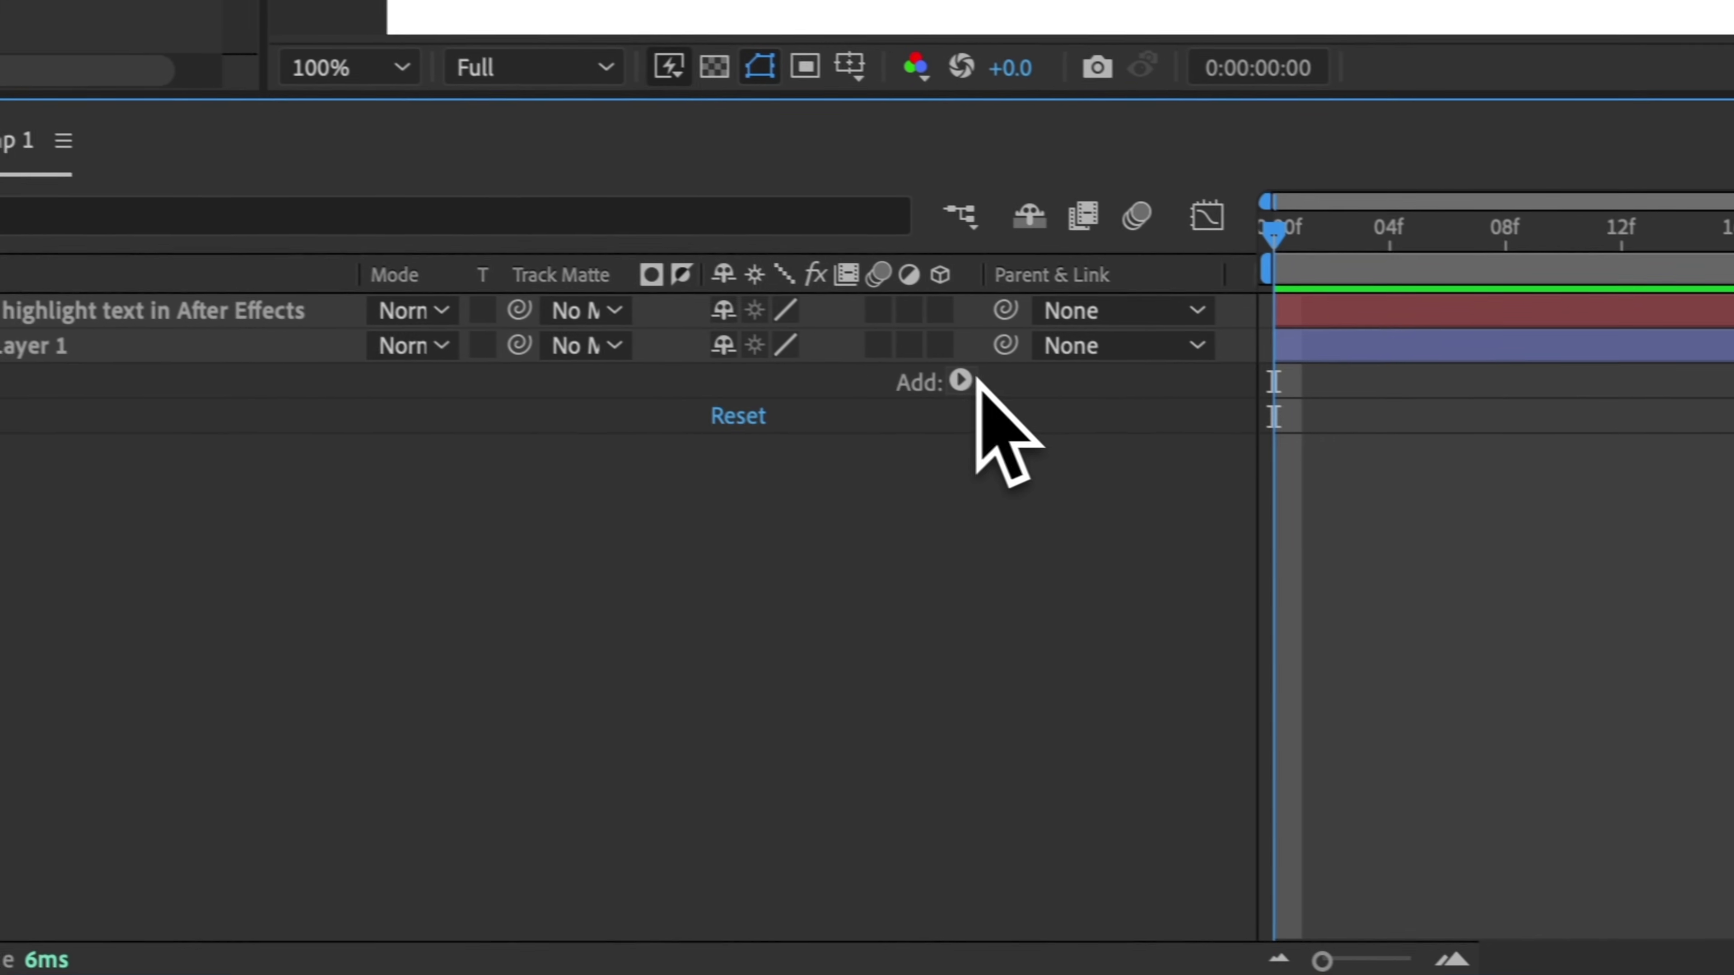
pyautogui.click(1099, 536)
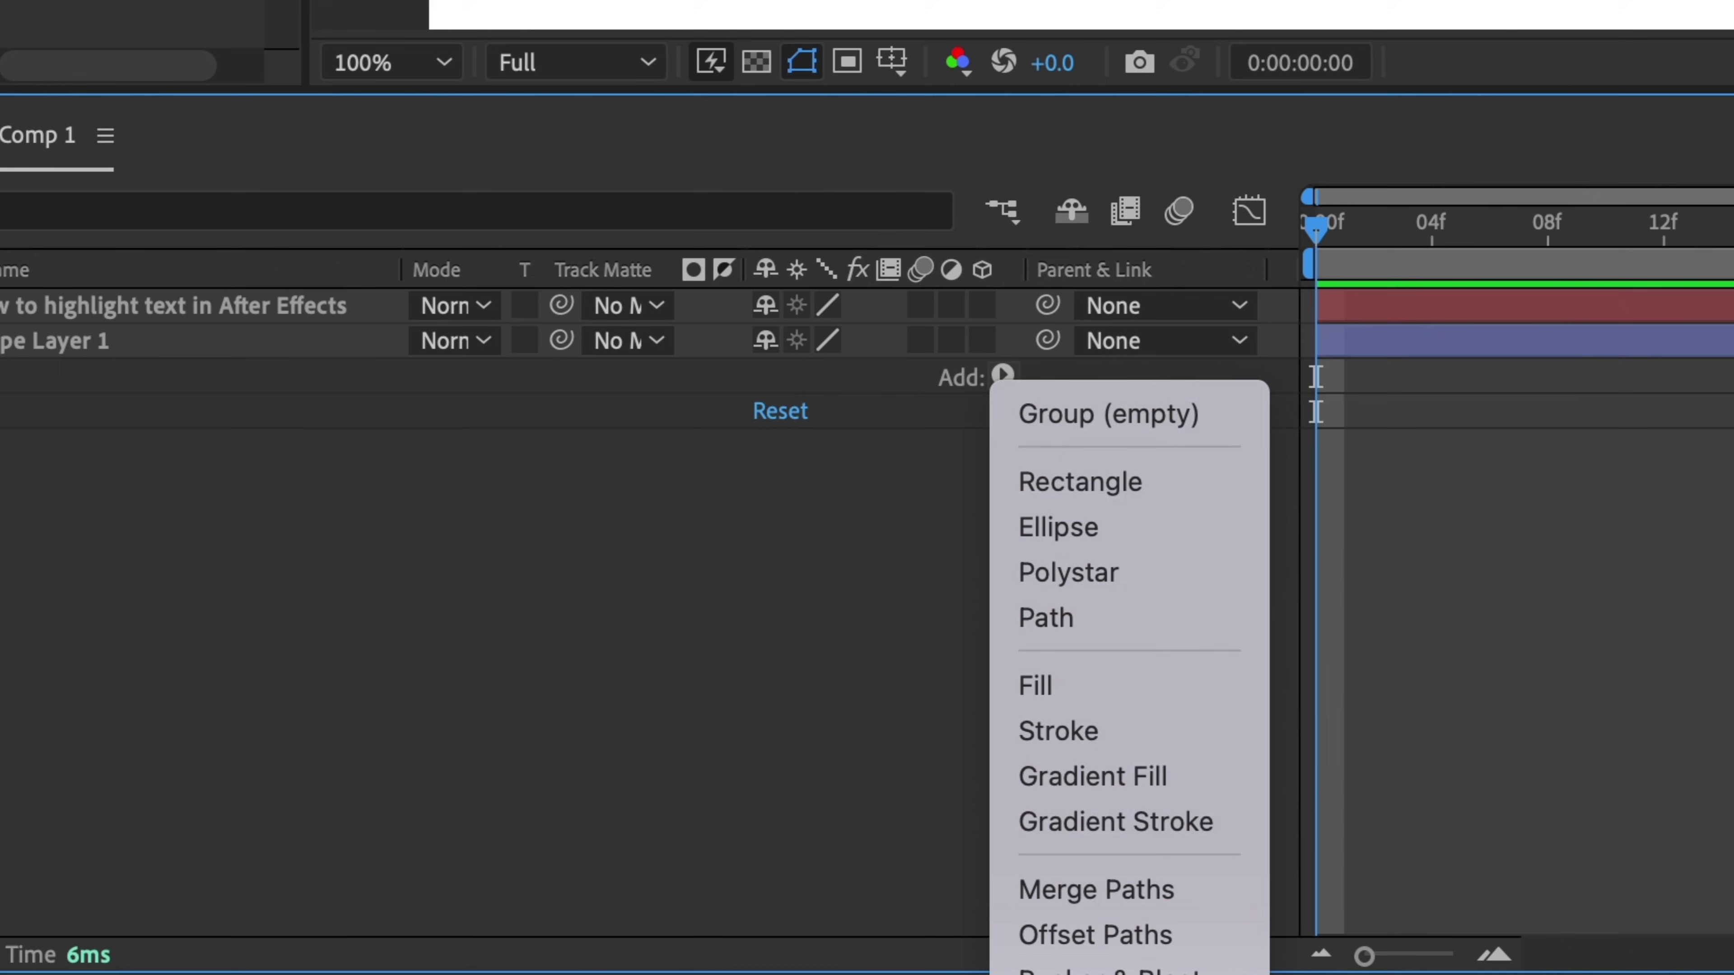
pyautogui.click(1233, 970)
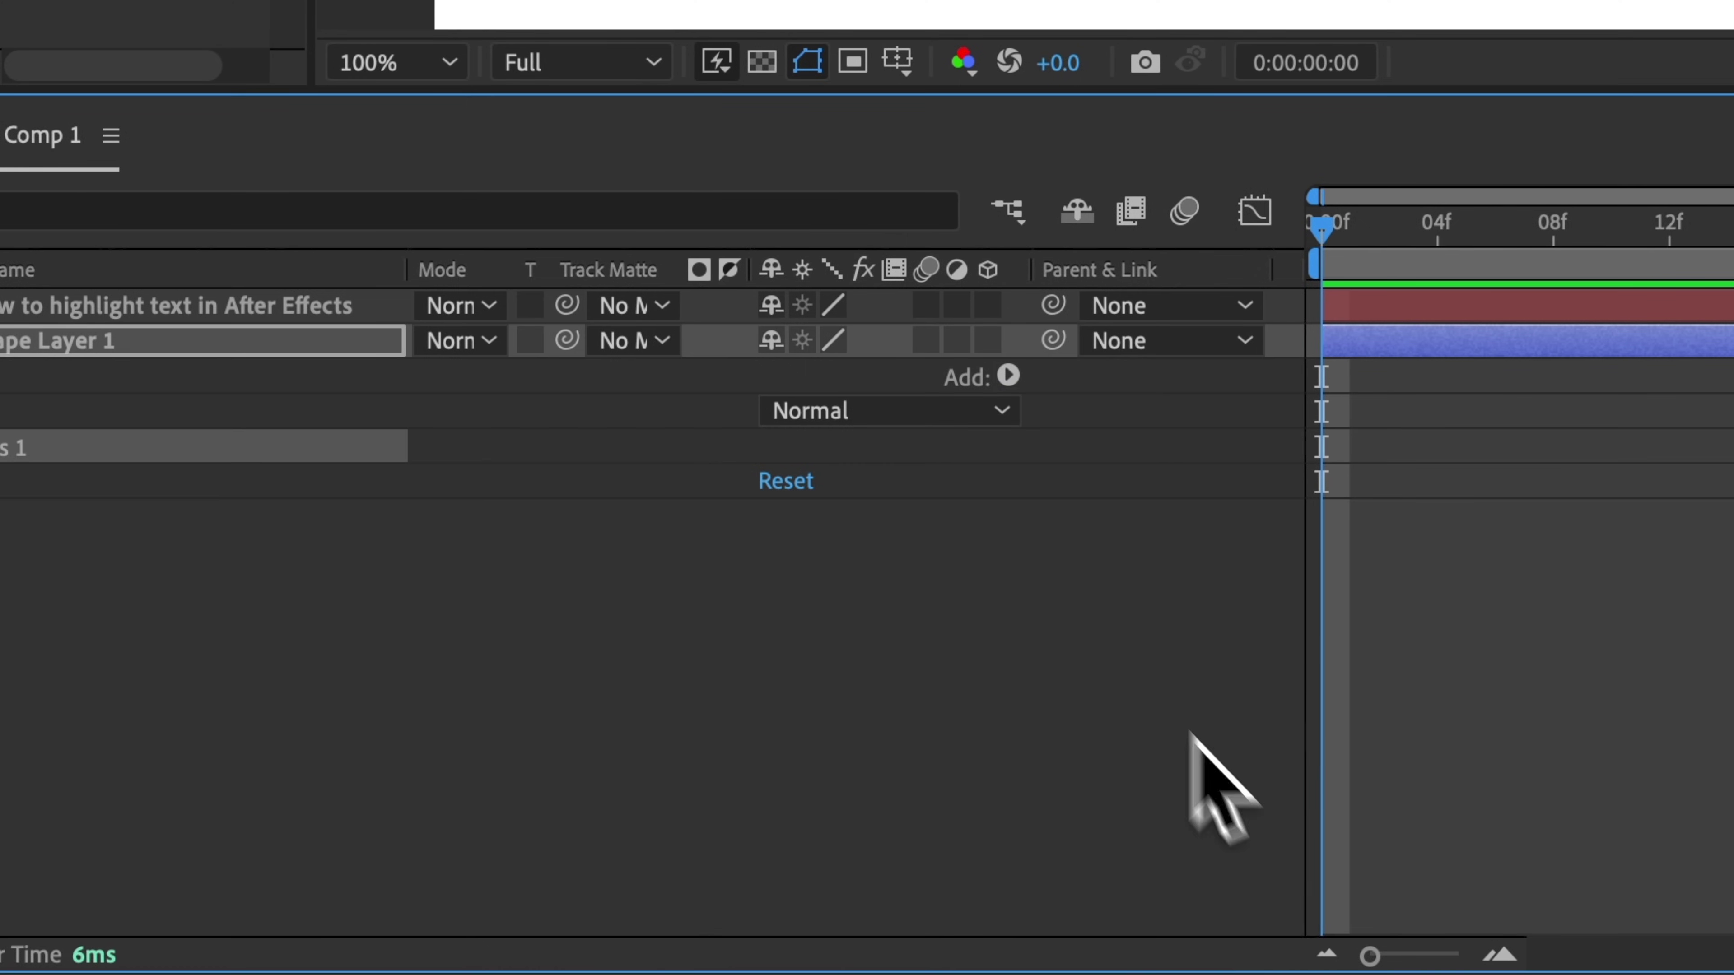
# Step: Keyframe the Trim Paths End property from 0% at the first frame to 100% at about frame 15
pyautogui.click(232, 448)
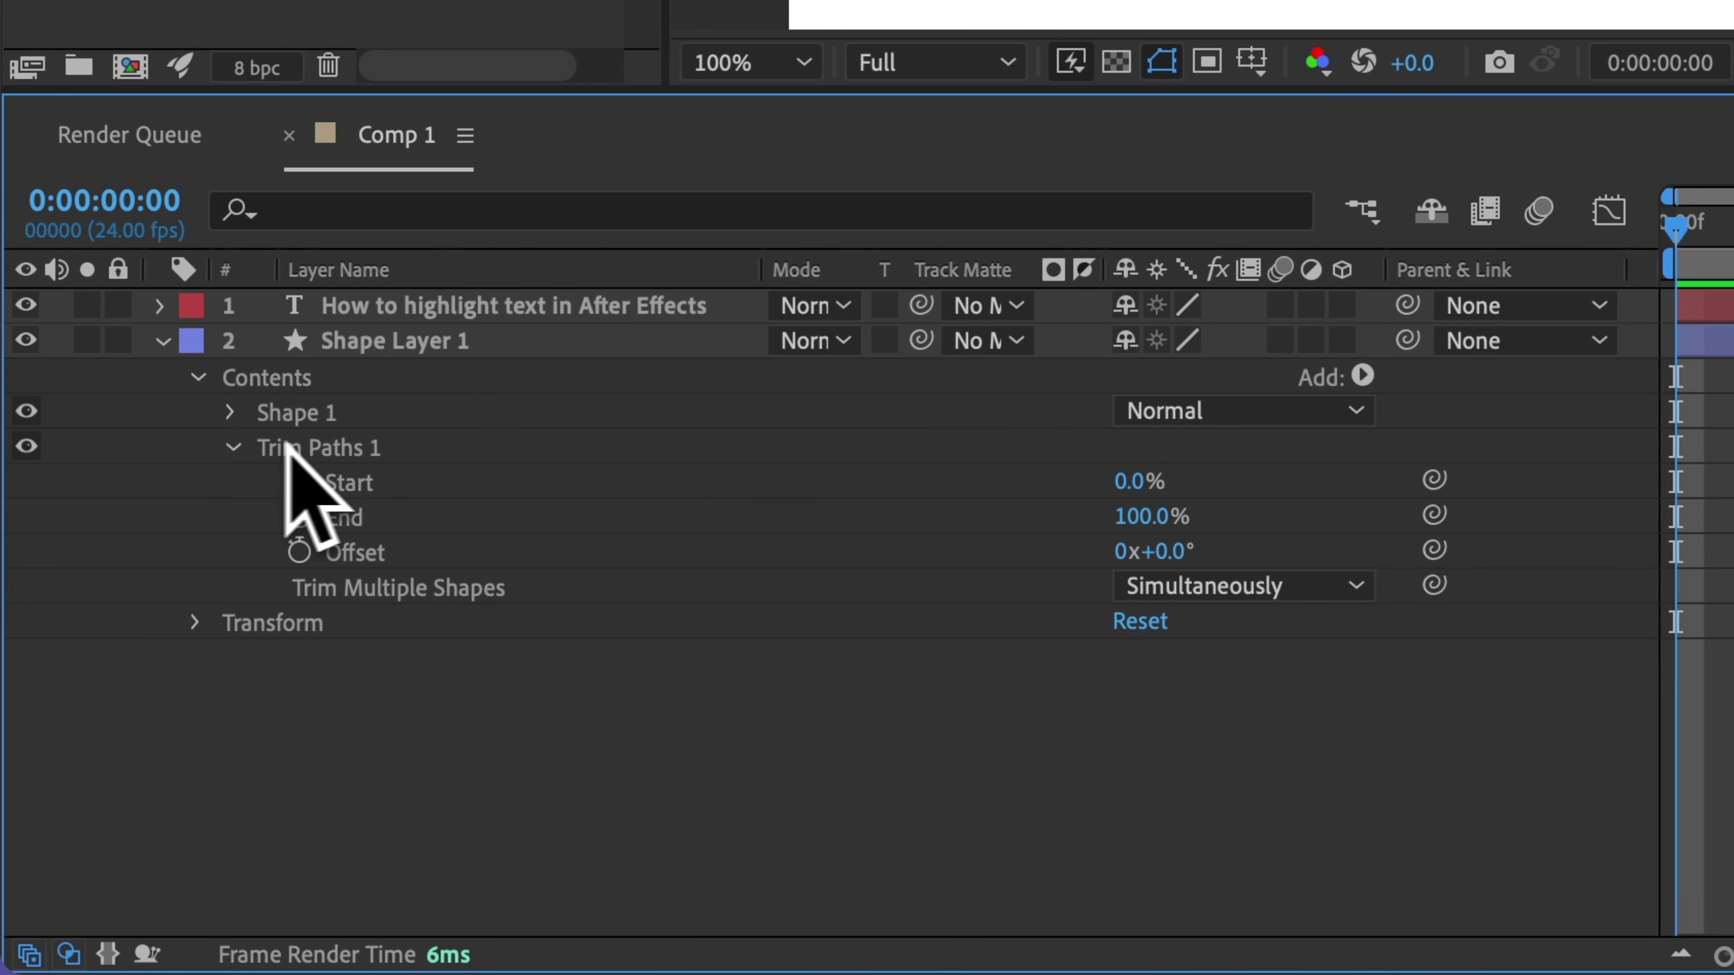
pyautogui.click(299, 517)
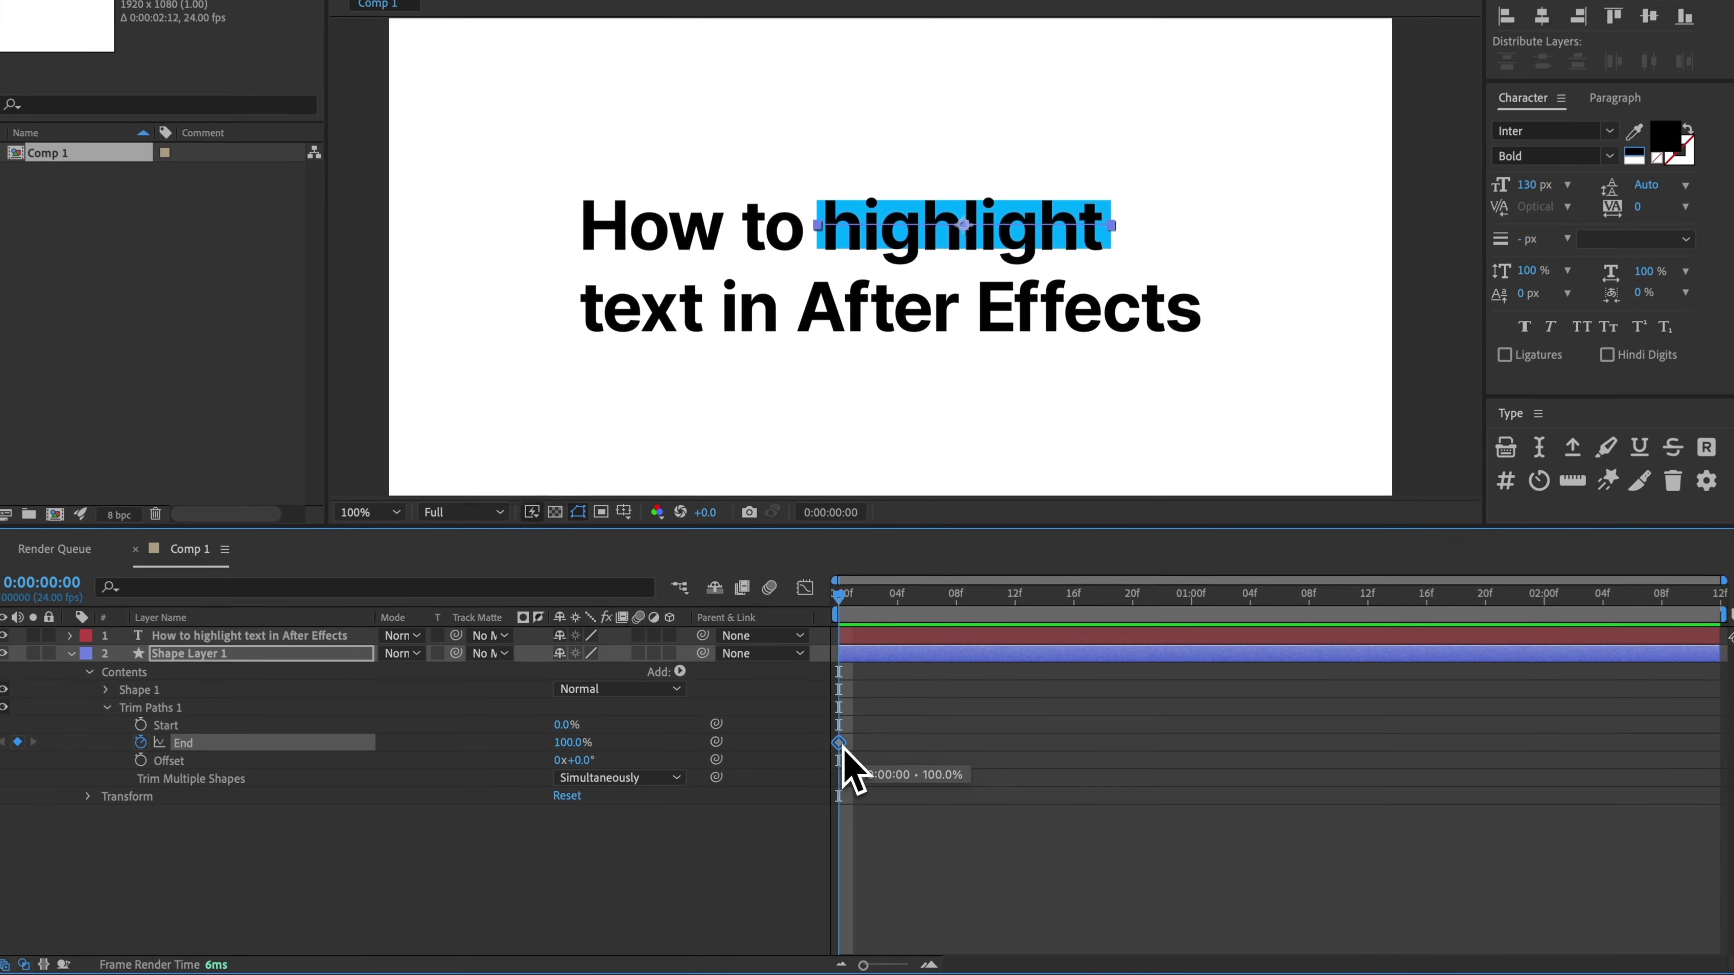
pyautogui.moveTo(951, 517); pyautogui.dragTo(1328, 517)
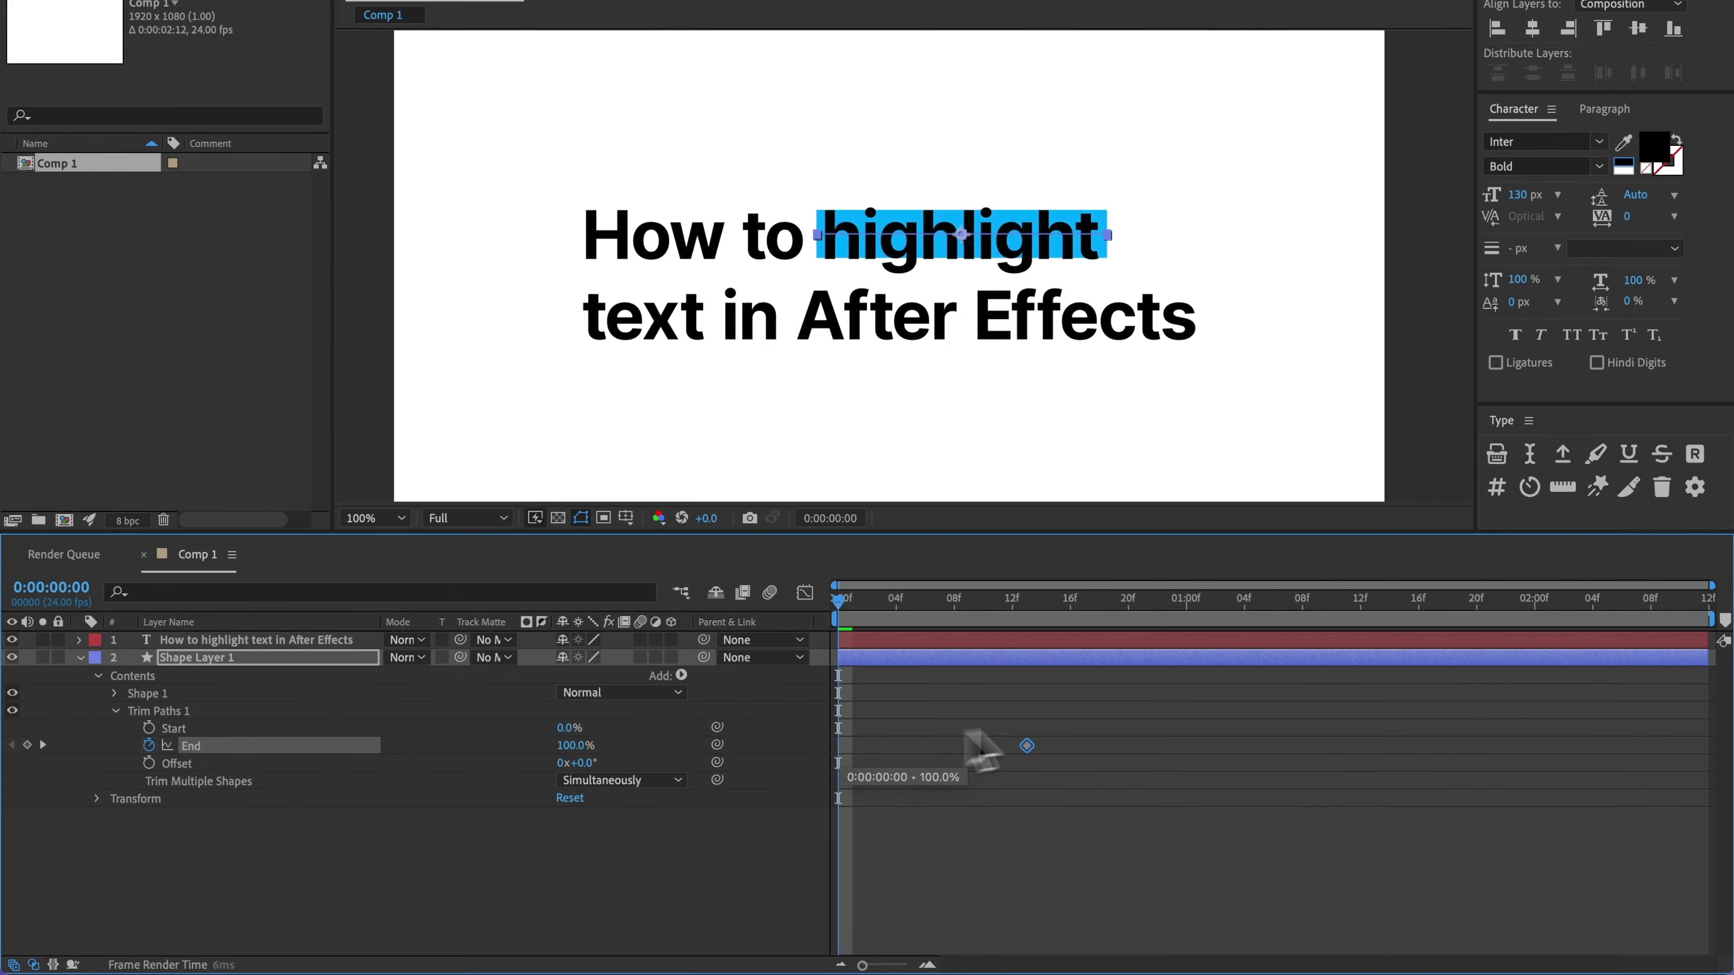
pyautogui.moveTo(973, 738); pyautogui.dragTo(1060, 731)
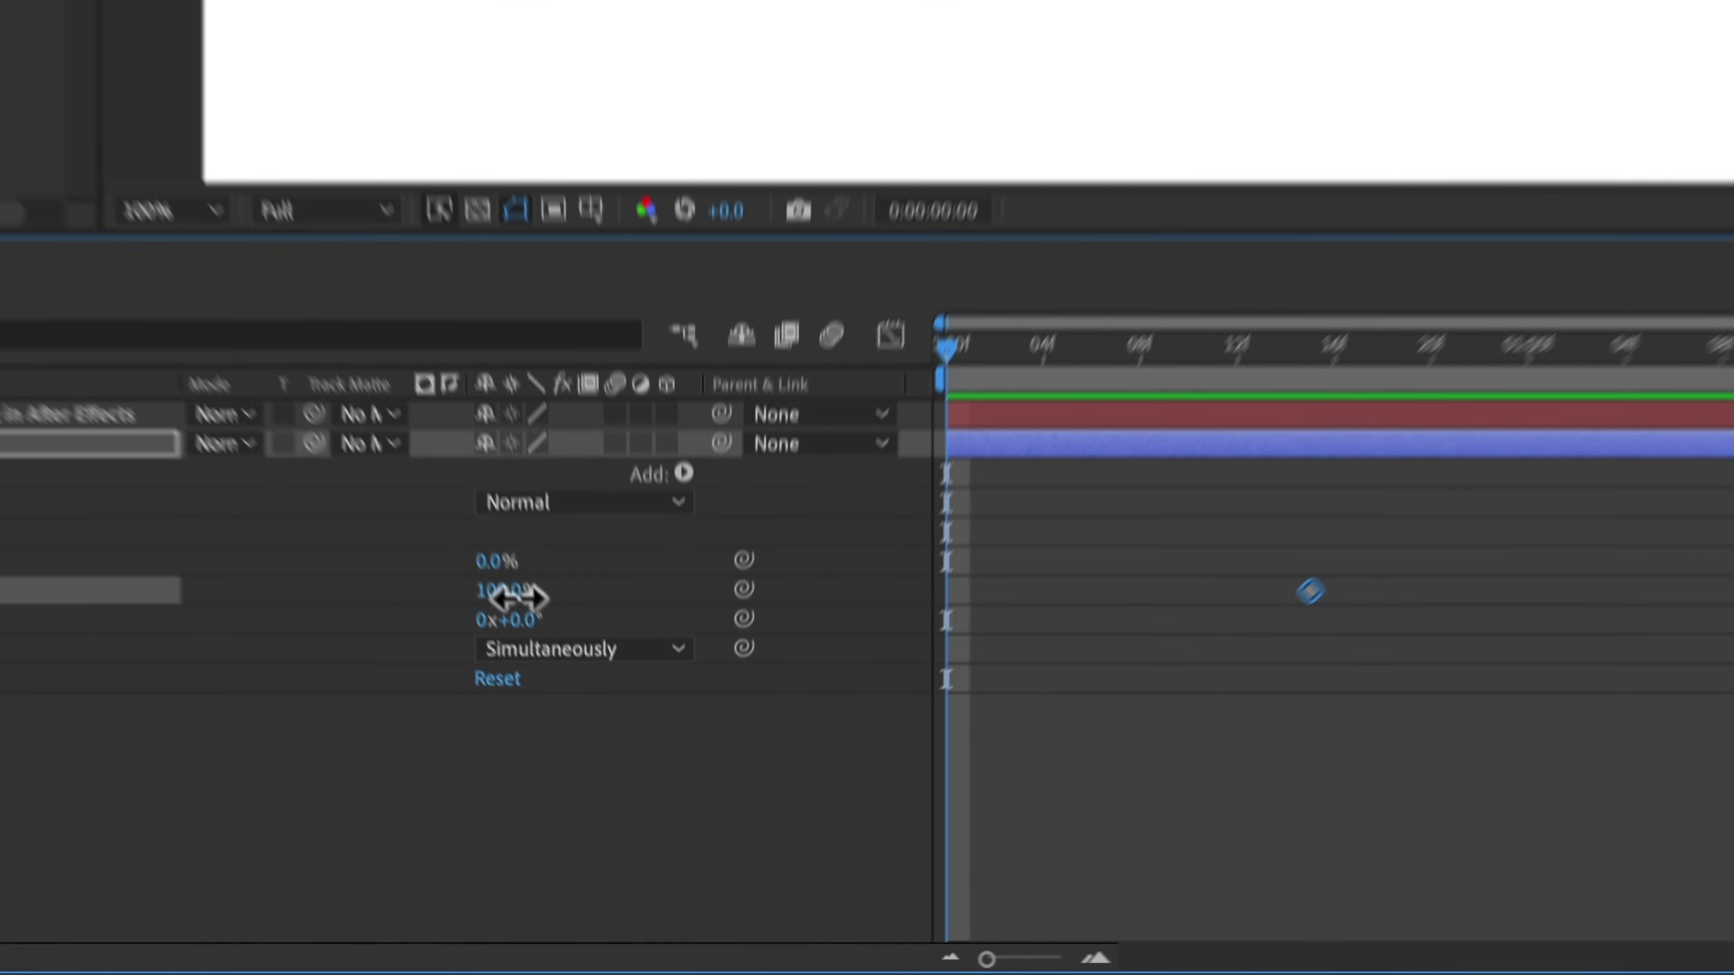
pyautogui.click(580, 748)
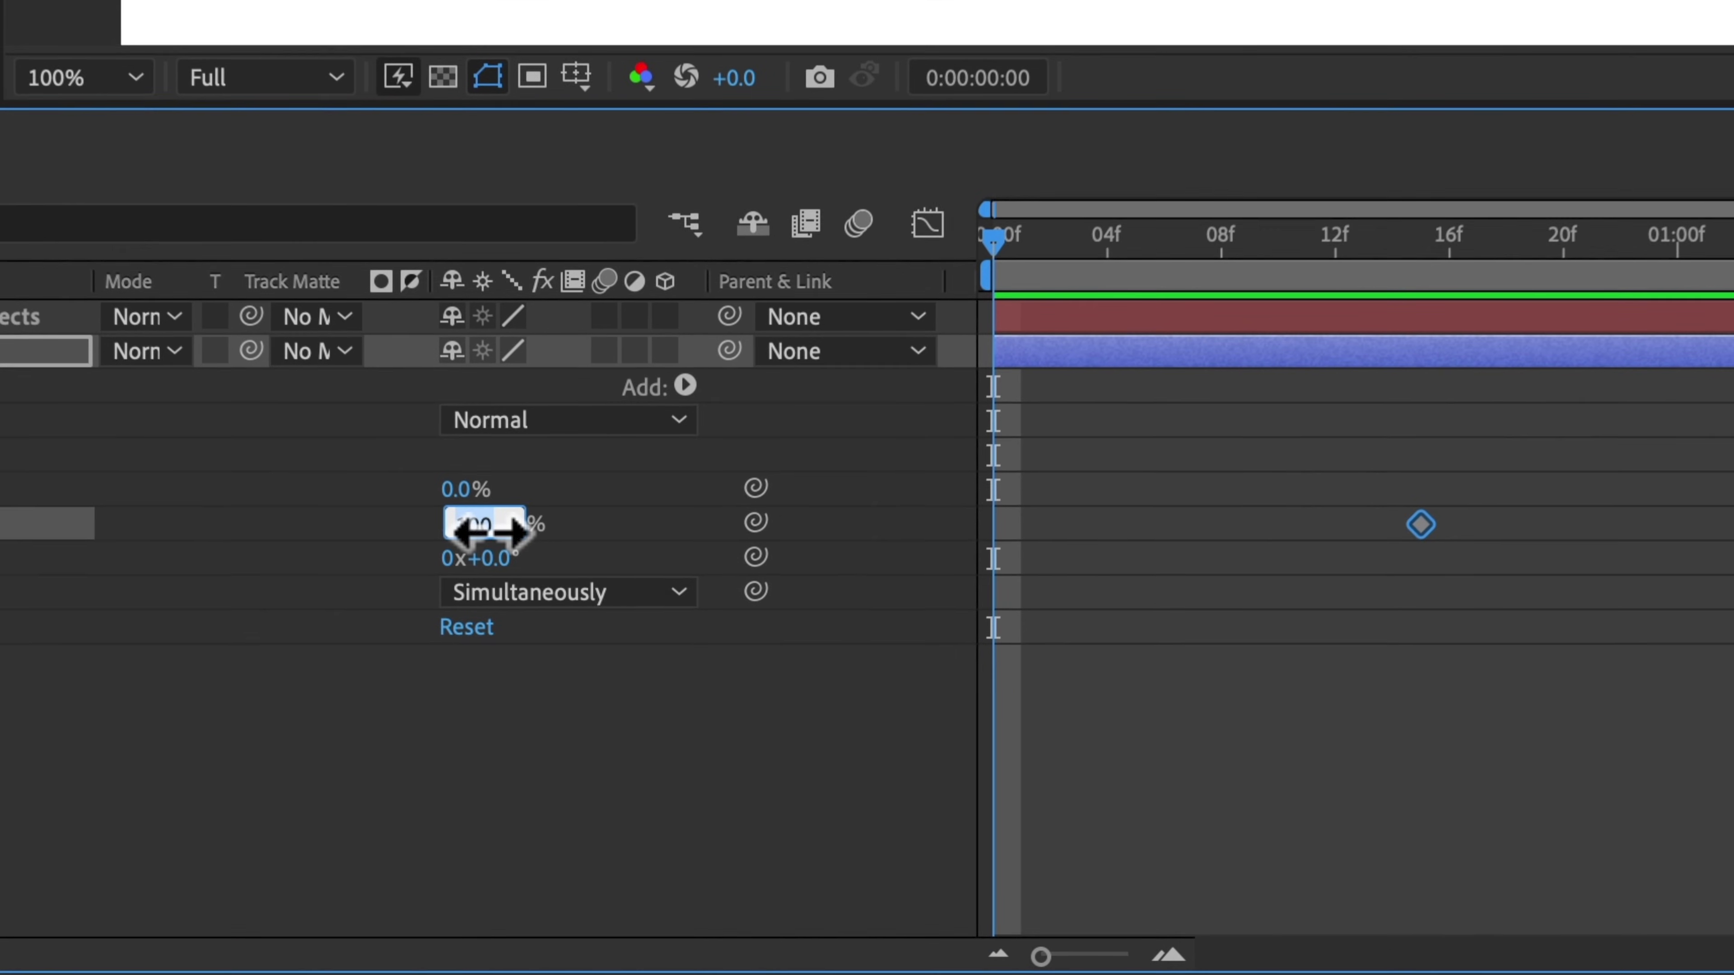
pyautogui.write('0')
pyautogui.press('Return')
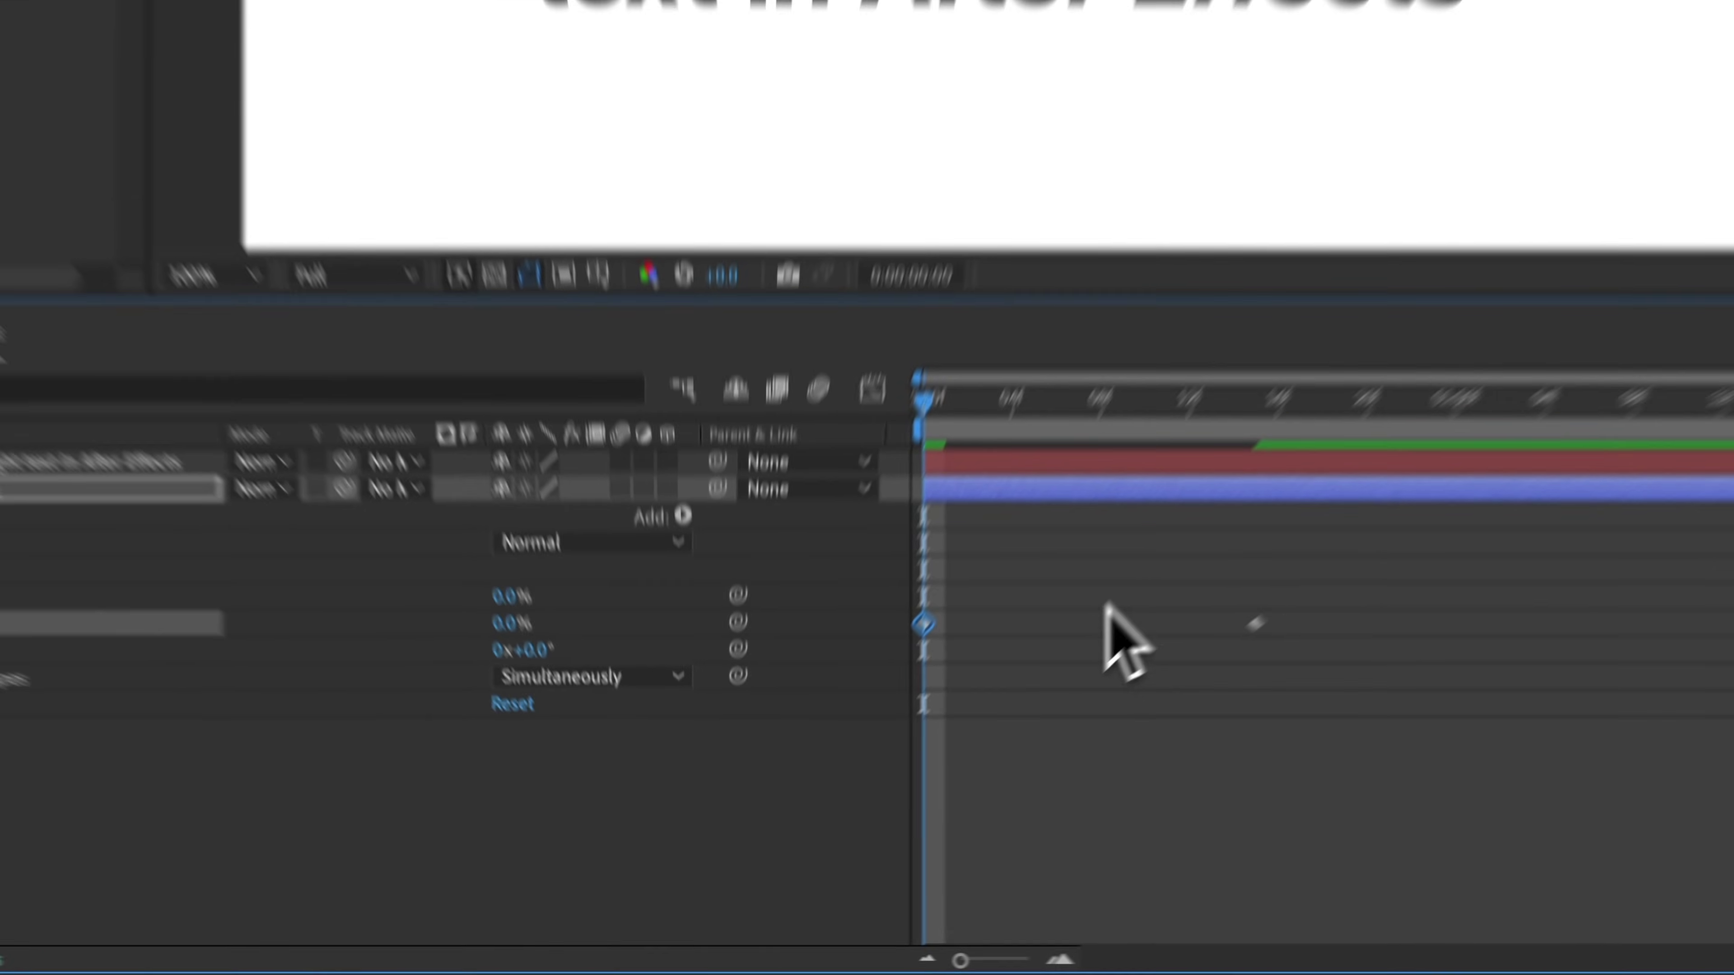
# Step: Play back and scrub through the blue highlight animation
pyautogui.press('space')
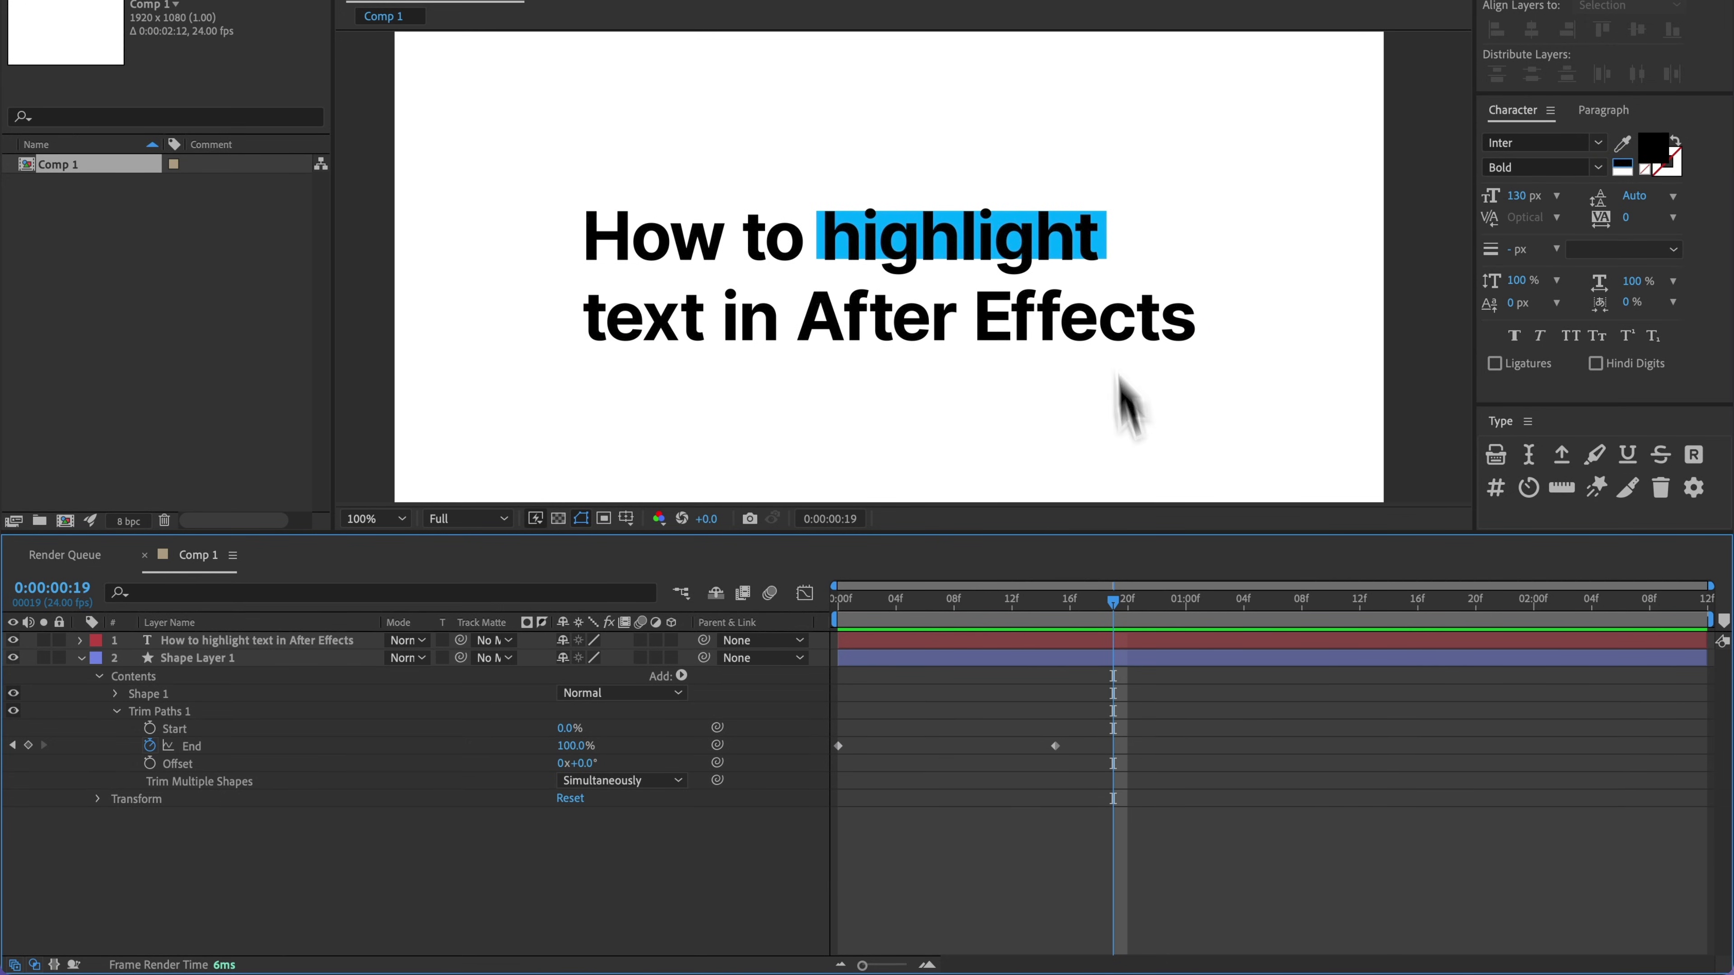
pyautogui.press('space')
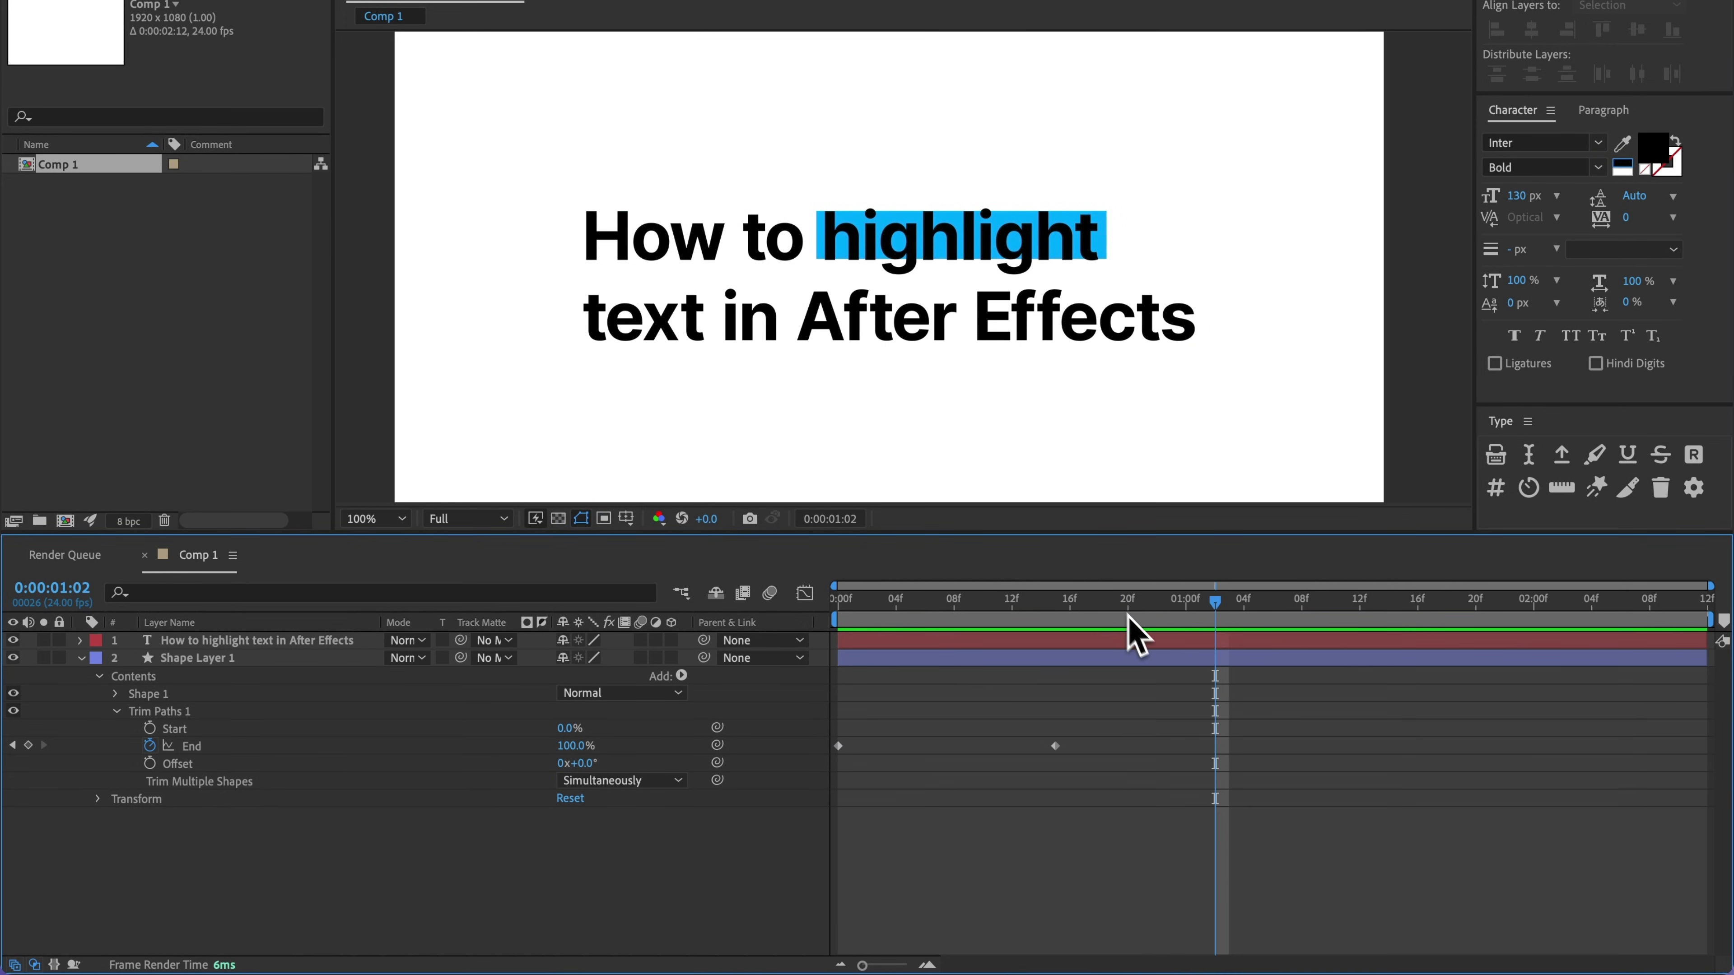
pyautogui.moveTo(1104, 613); pyautogui.dragTo(1082, 650)
# Step: Delete the blue highlight's shape layer and add a yellow highlight behind the word "highlight" with the Type extension
pyautogui.click(1088, 660)
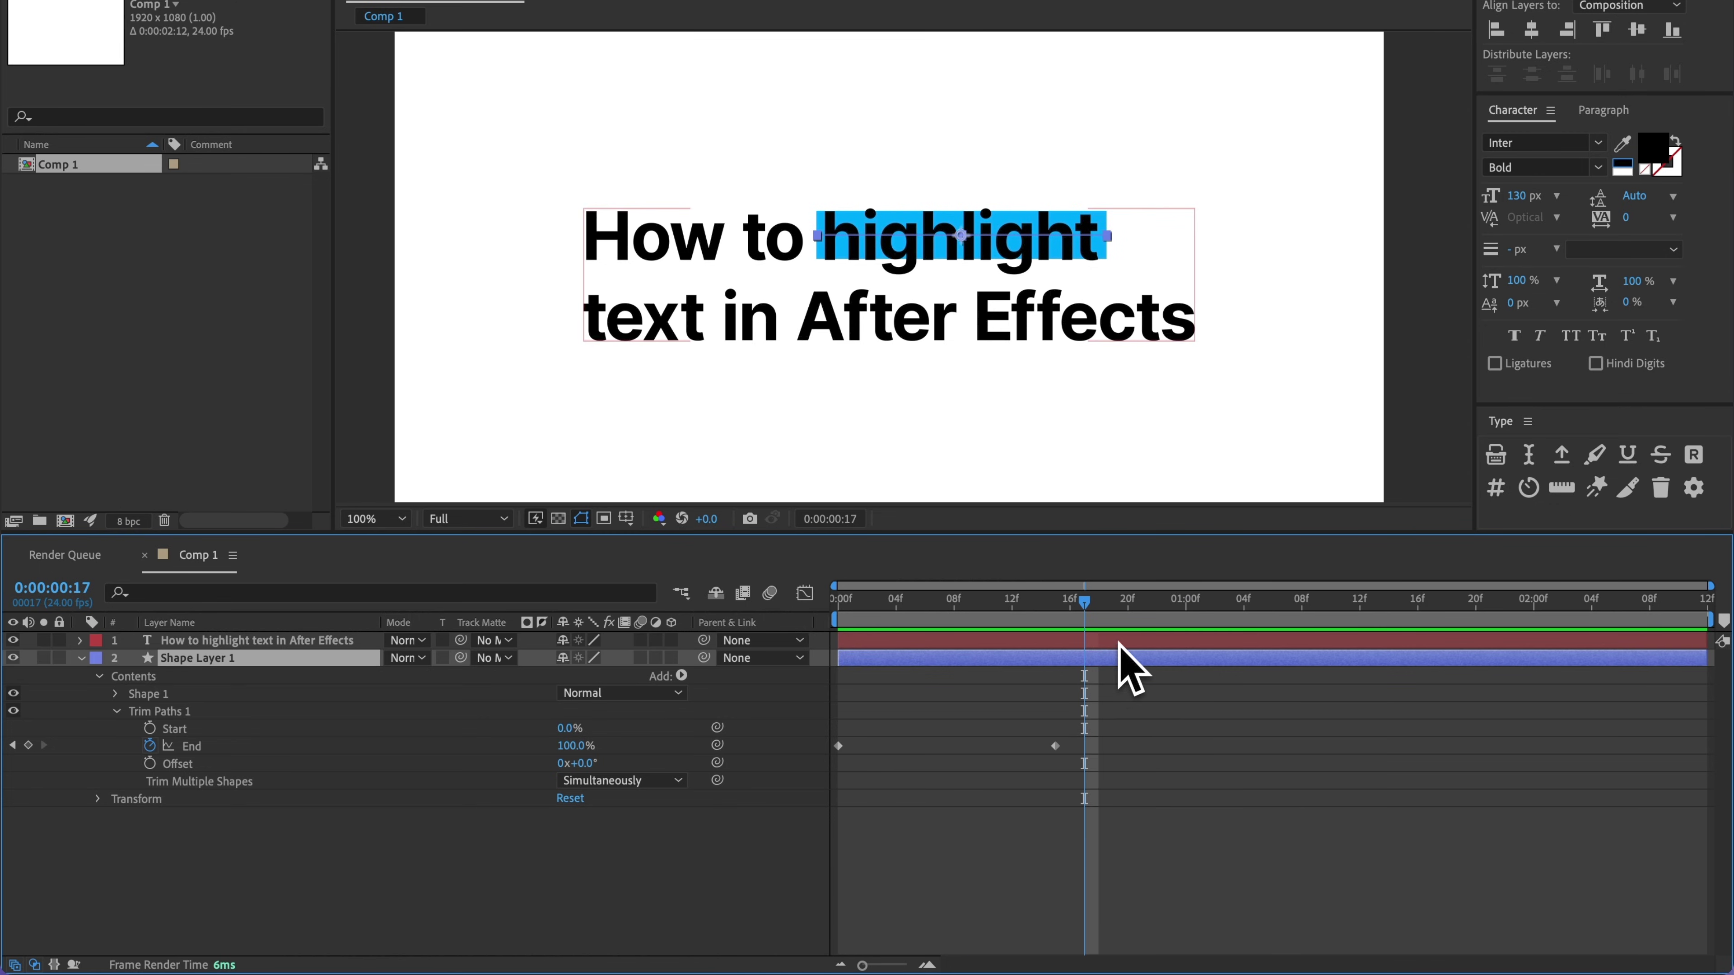
pyautogui.press('Delete')
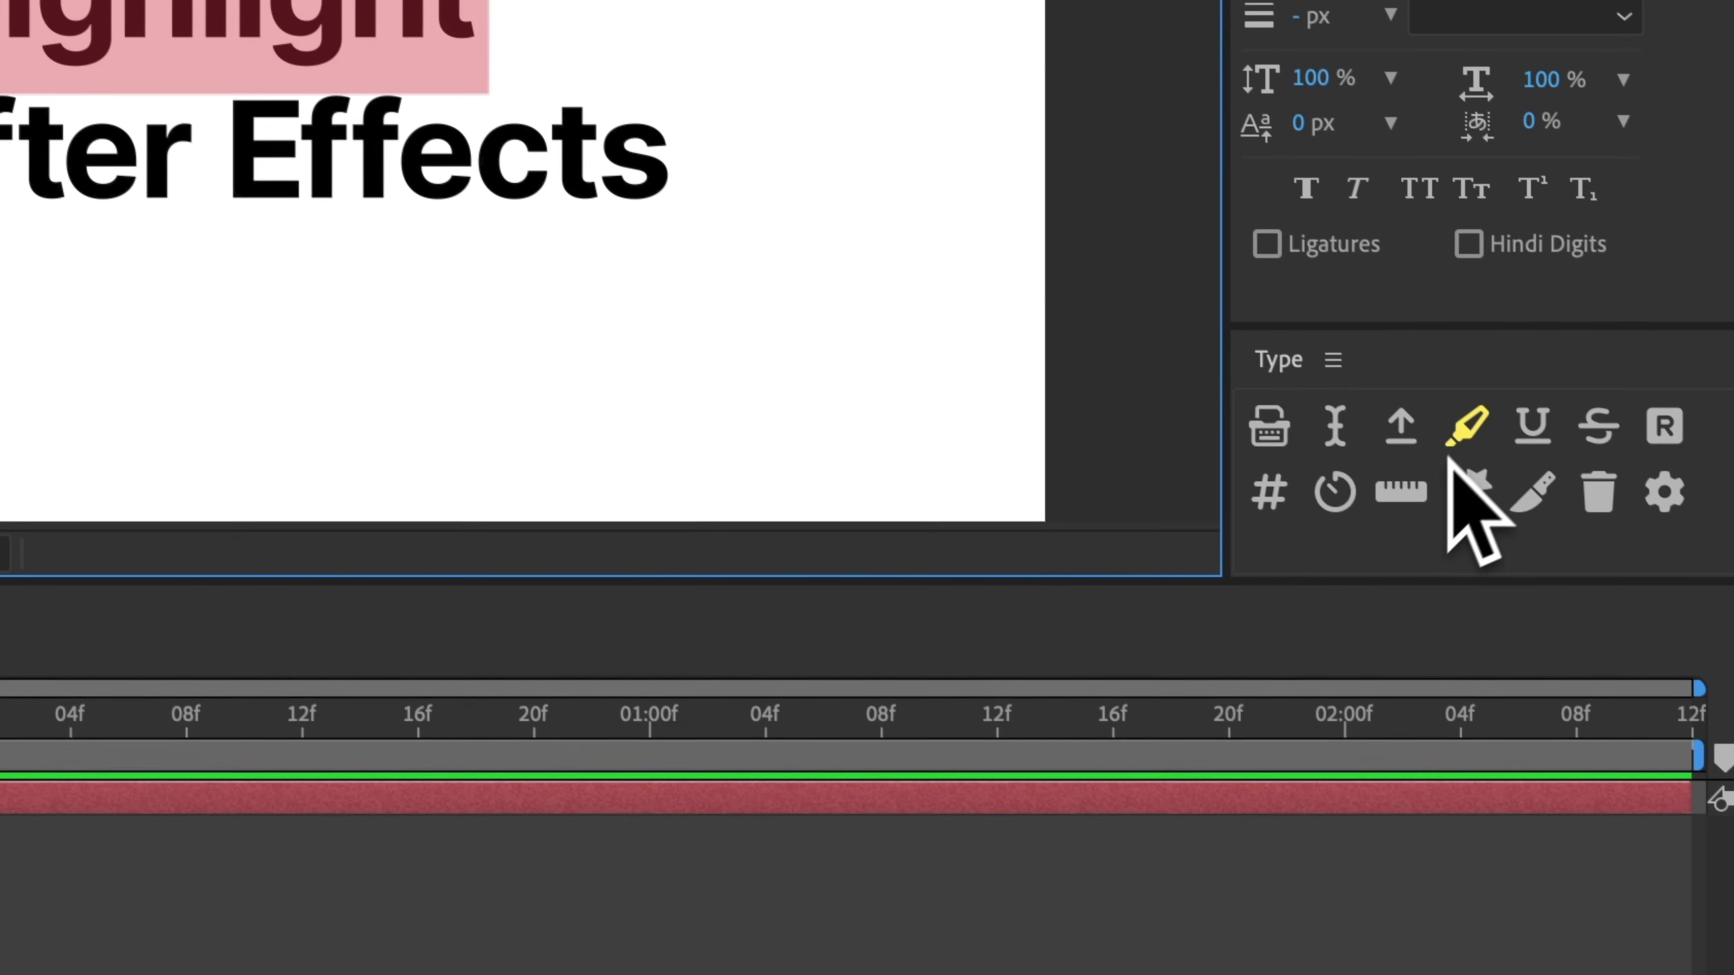
pyautogui.click(1460, 452)
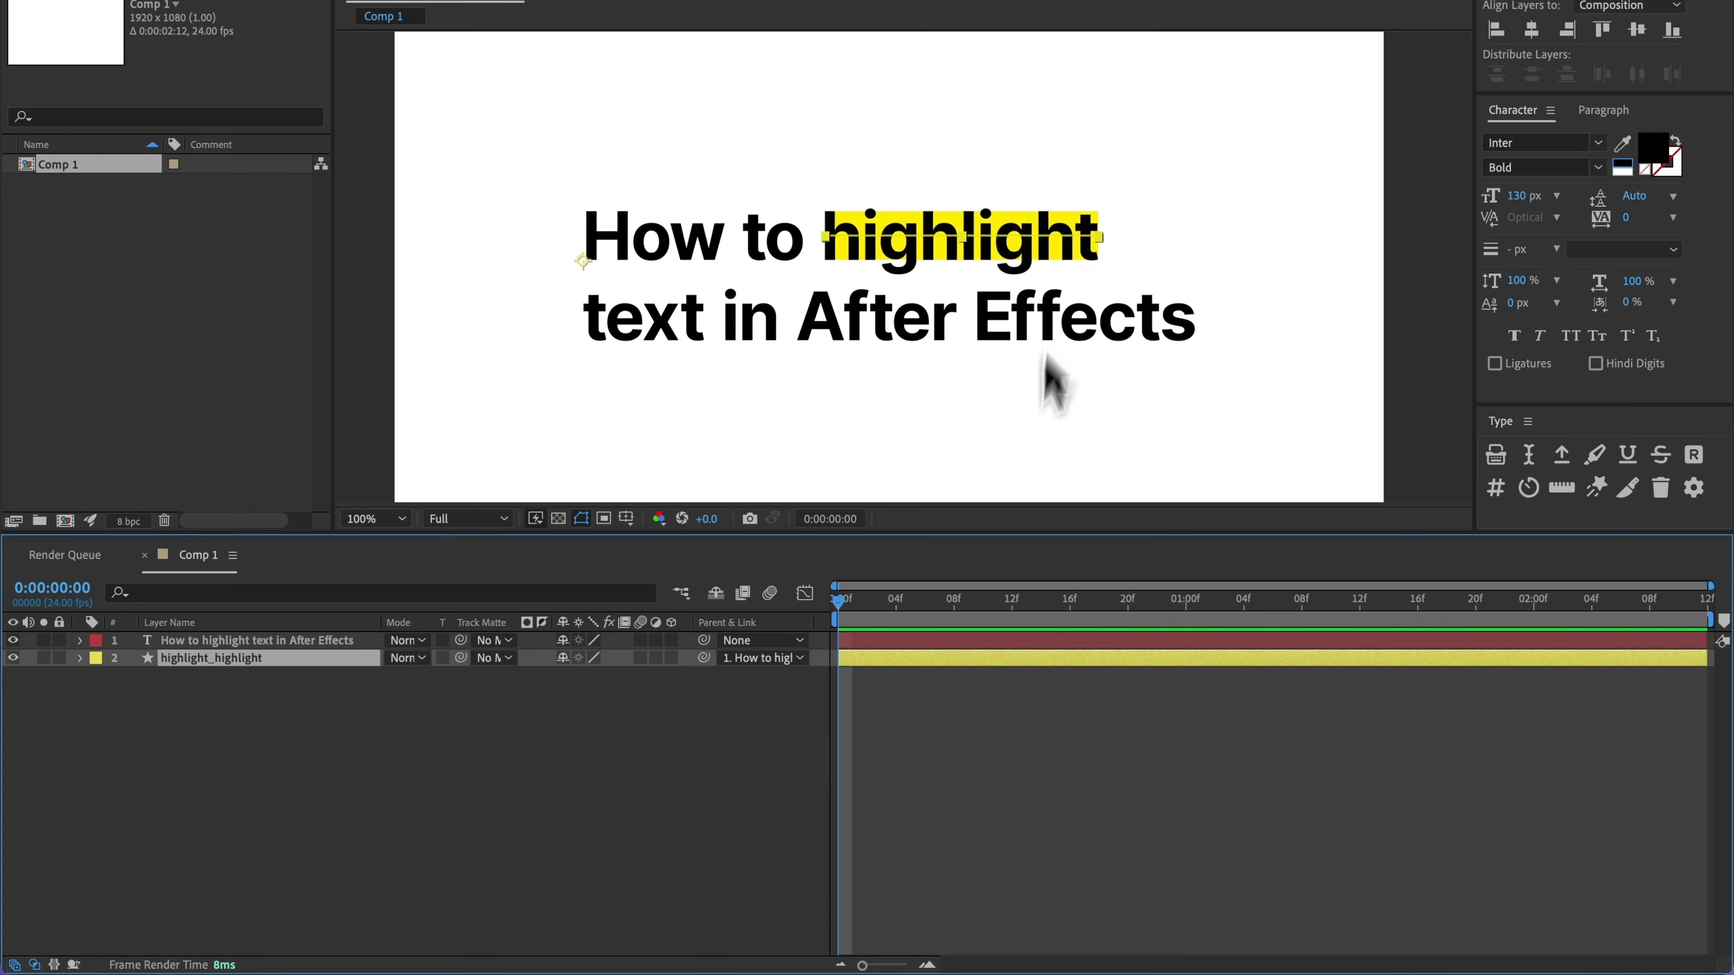
# Step: Delete the highlight_highlight layer
pyautogui.click(959, 676)
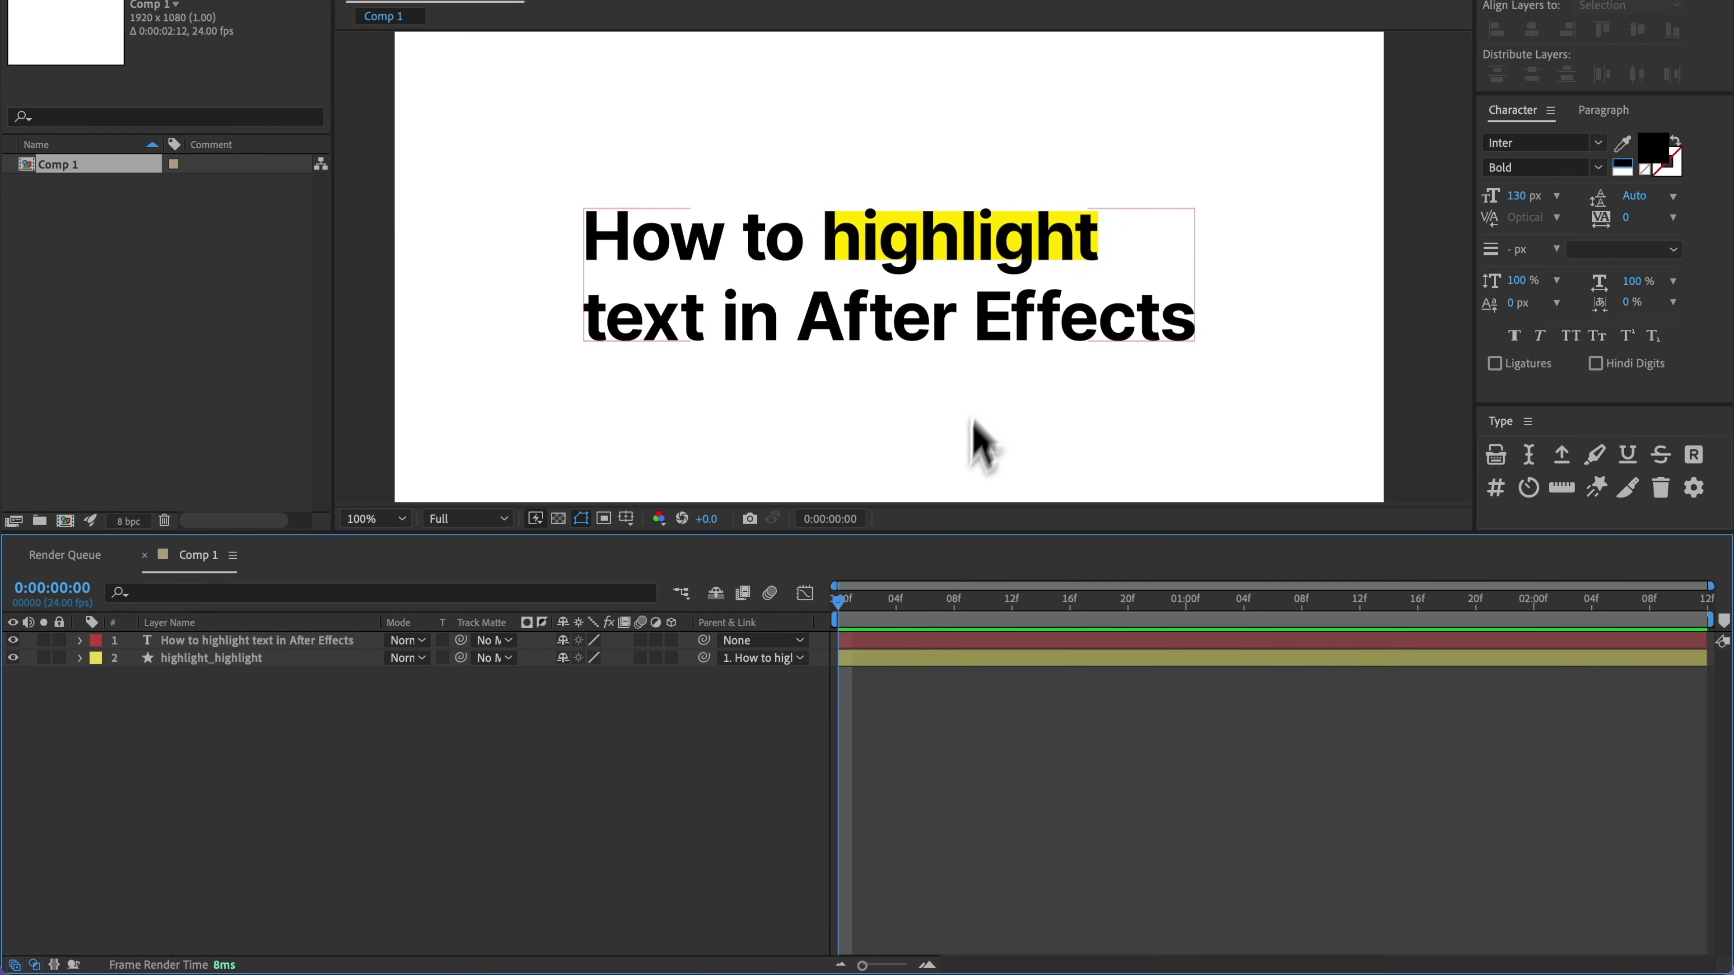
pyautogui.click(958, 660)
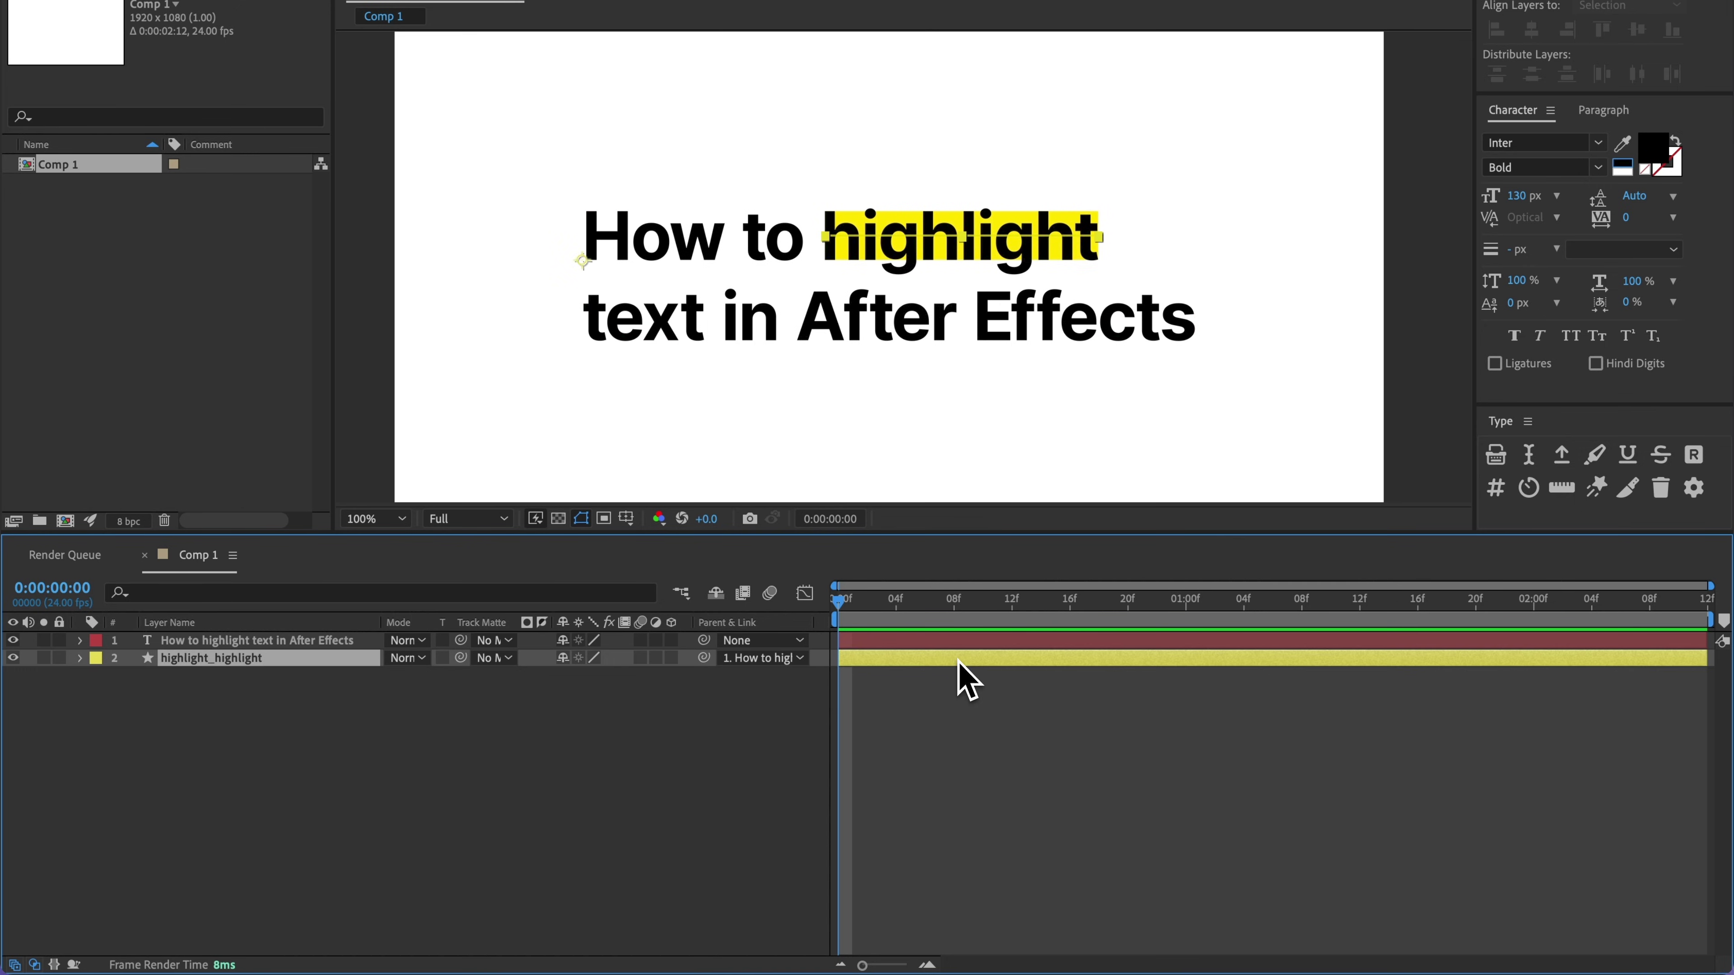
pyautogui.press('Delete')
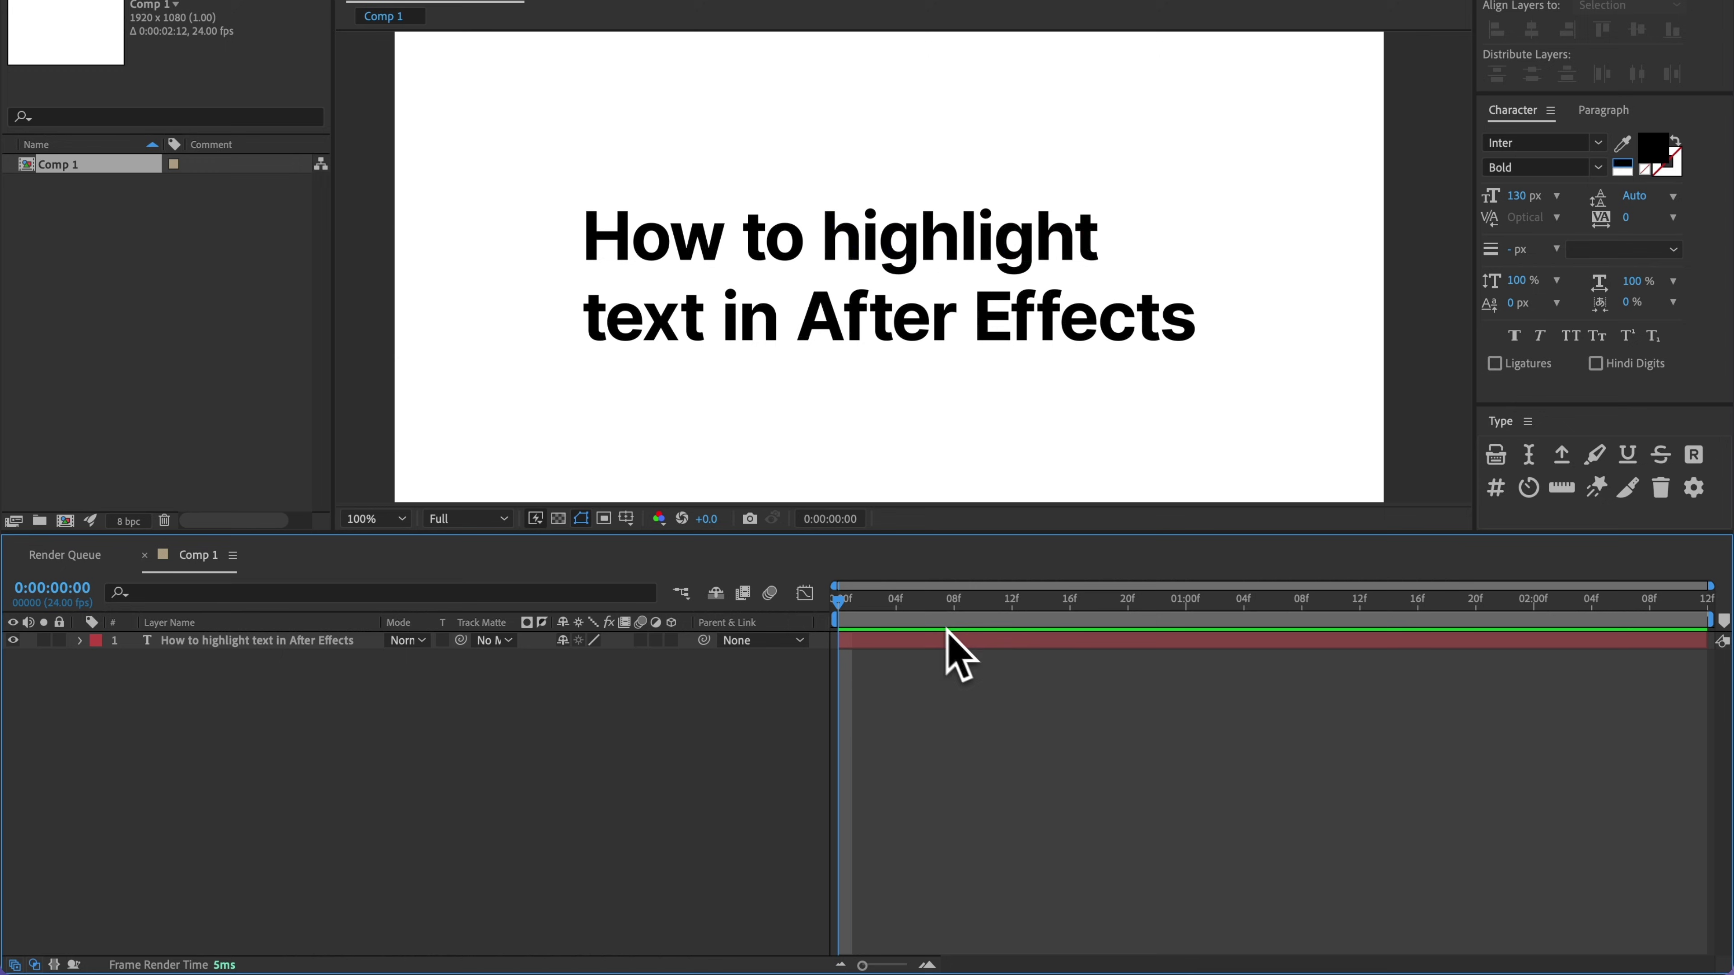
# Step: Select the word "highlight" in the title, add the Type extension's yellow highlight again, and preview the animation
pyautogui.doubleClick(988, 246)
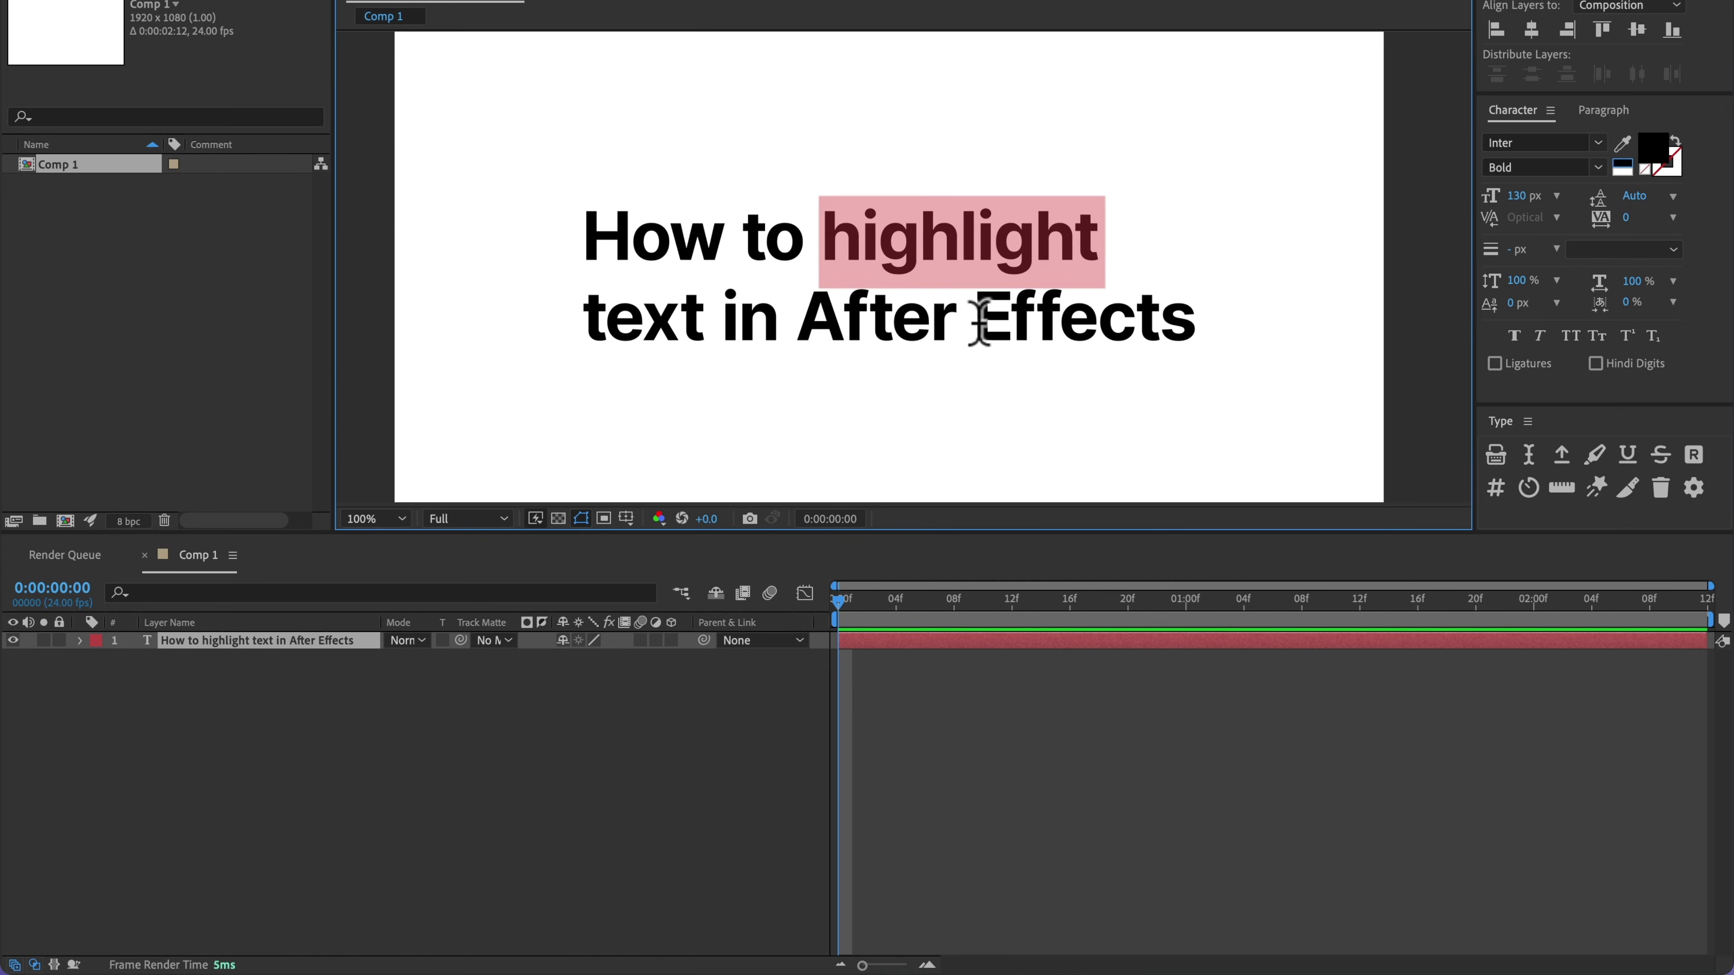
pyautogui.click(1590, 456)
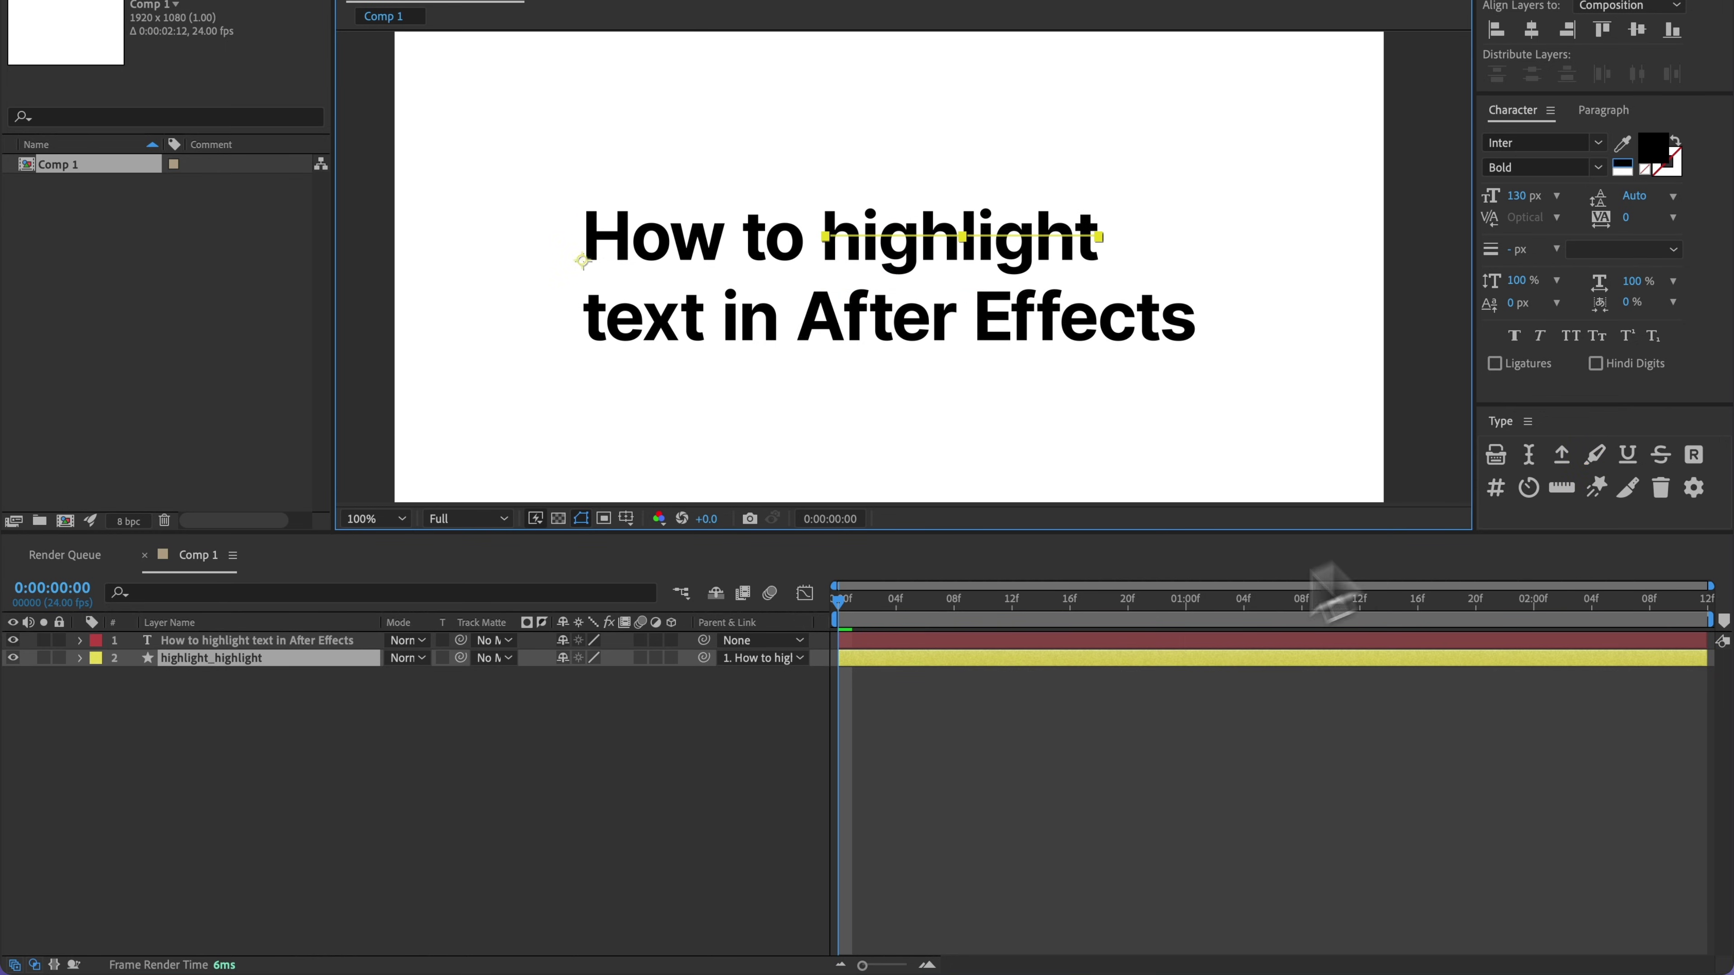
pyautogui.press('space')
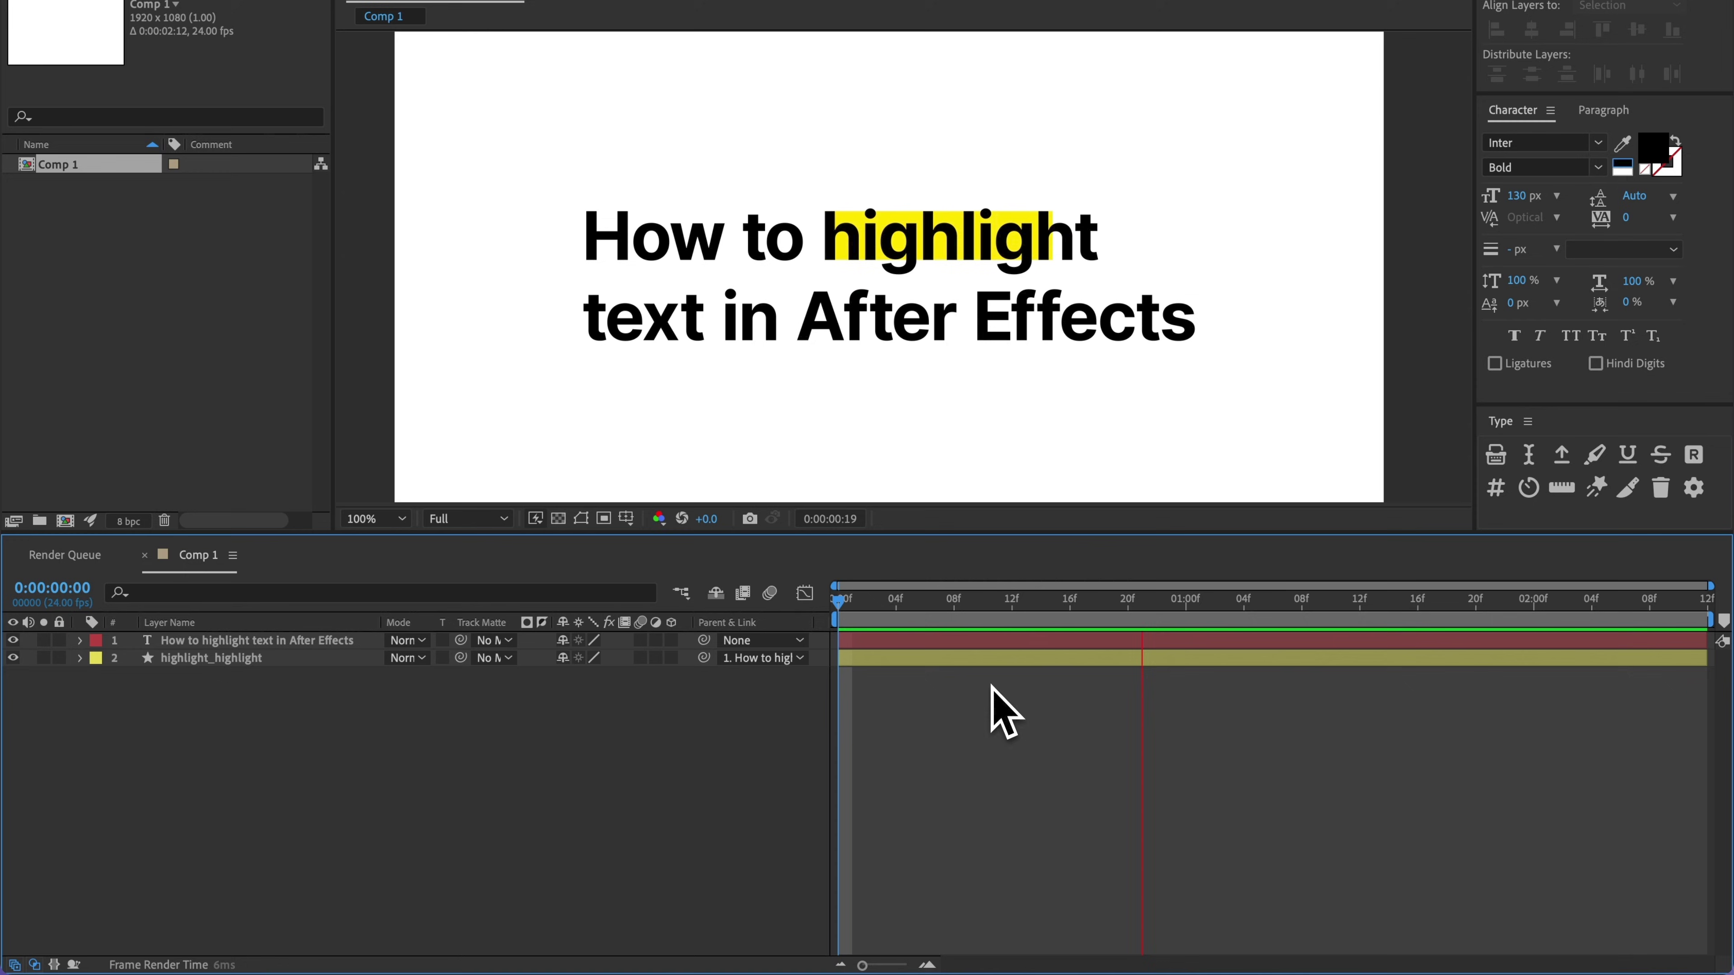
pyautogui.press('space')
# Step: Reveal the End keyframes of the highlight_highlight layer and scrub through the animation
pyautogui.click(997, 660)
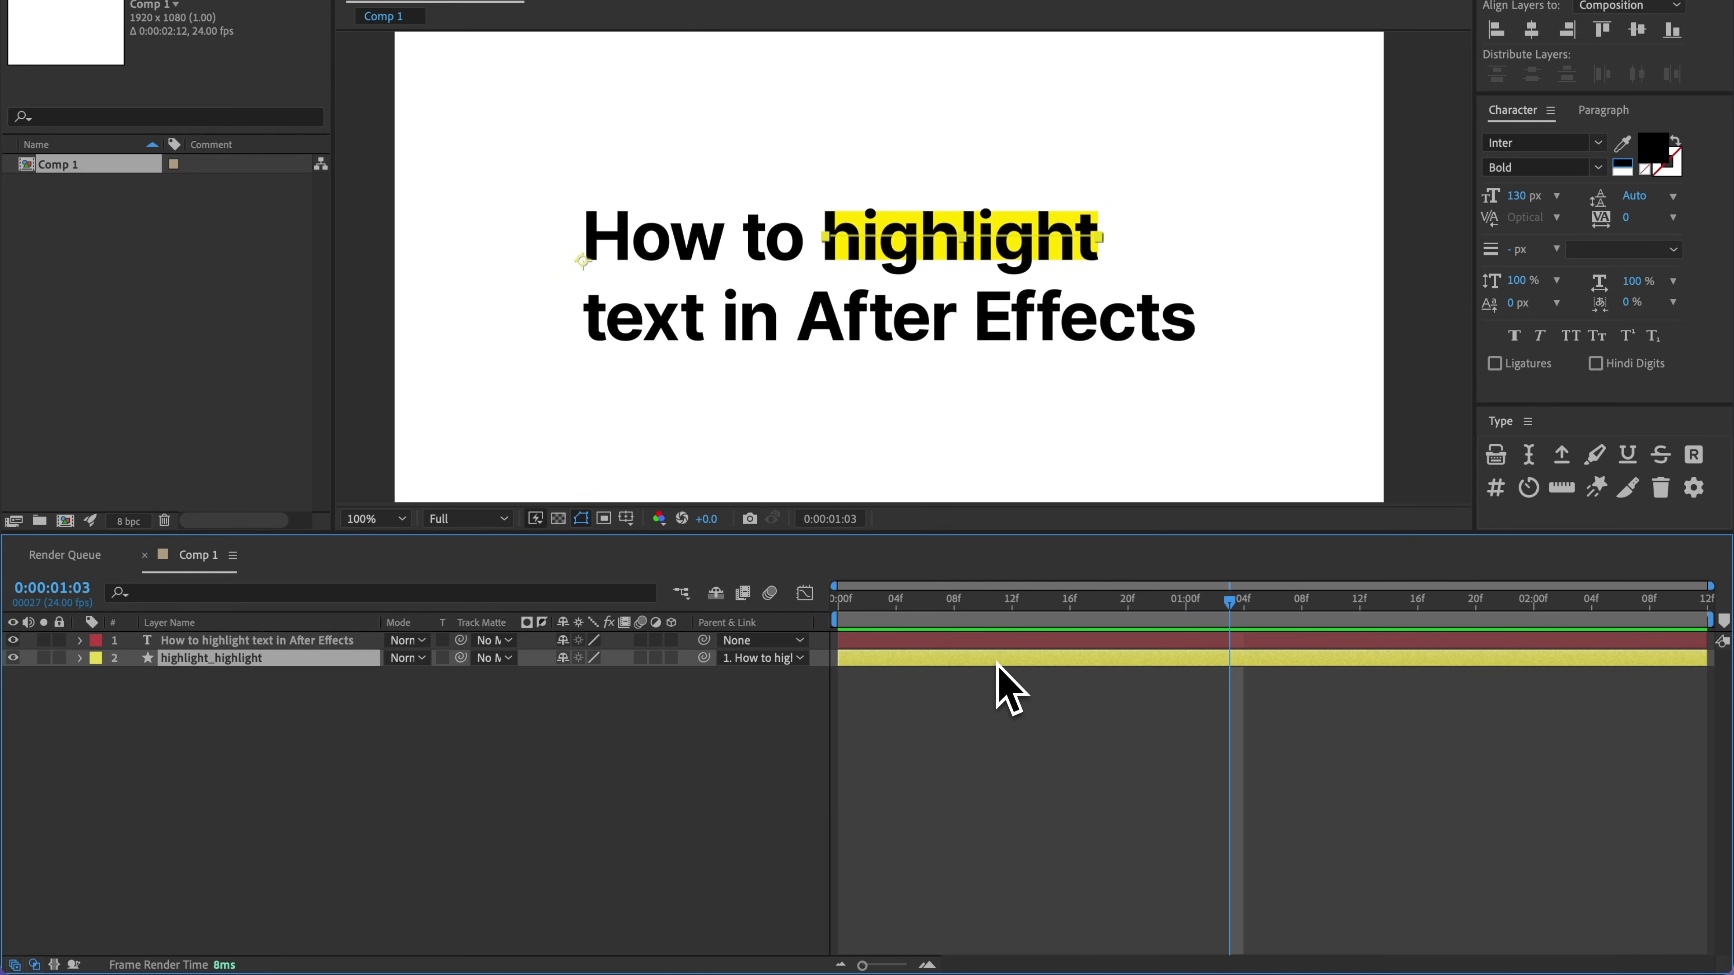
pyautogui.click(1008, 713)
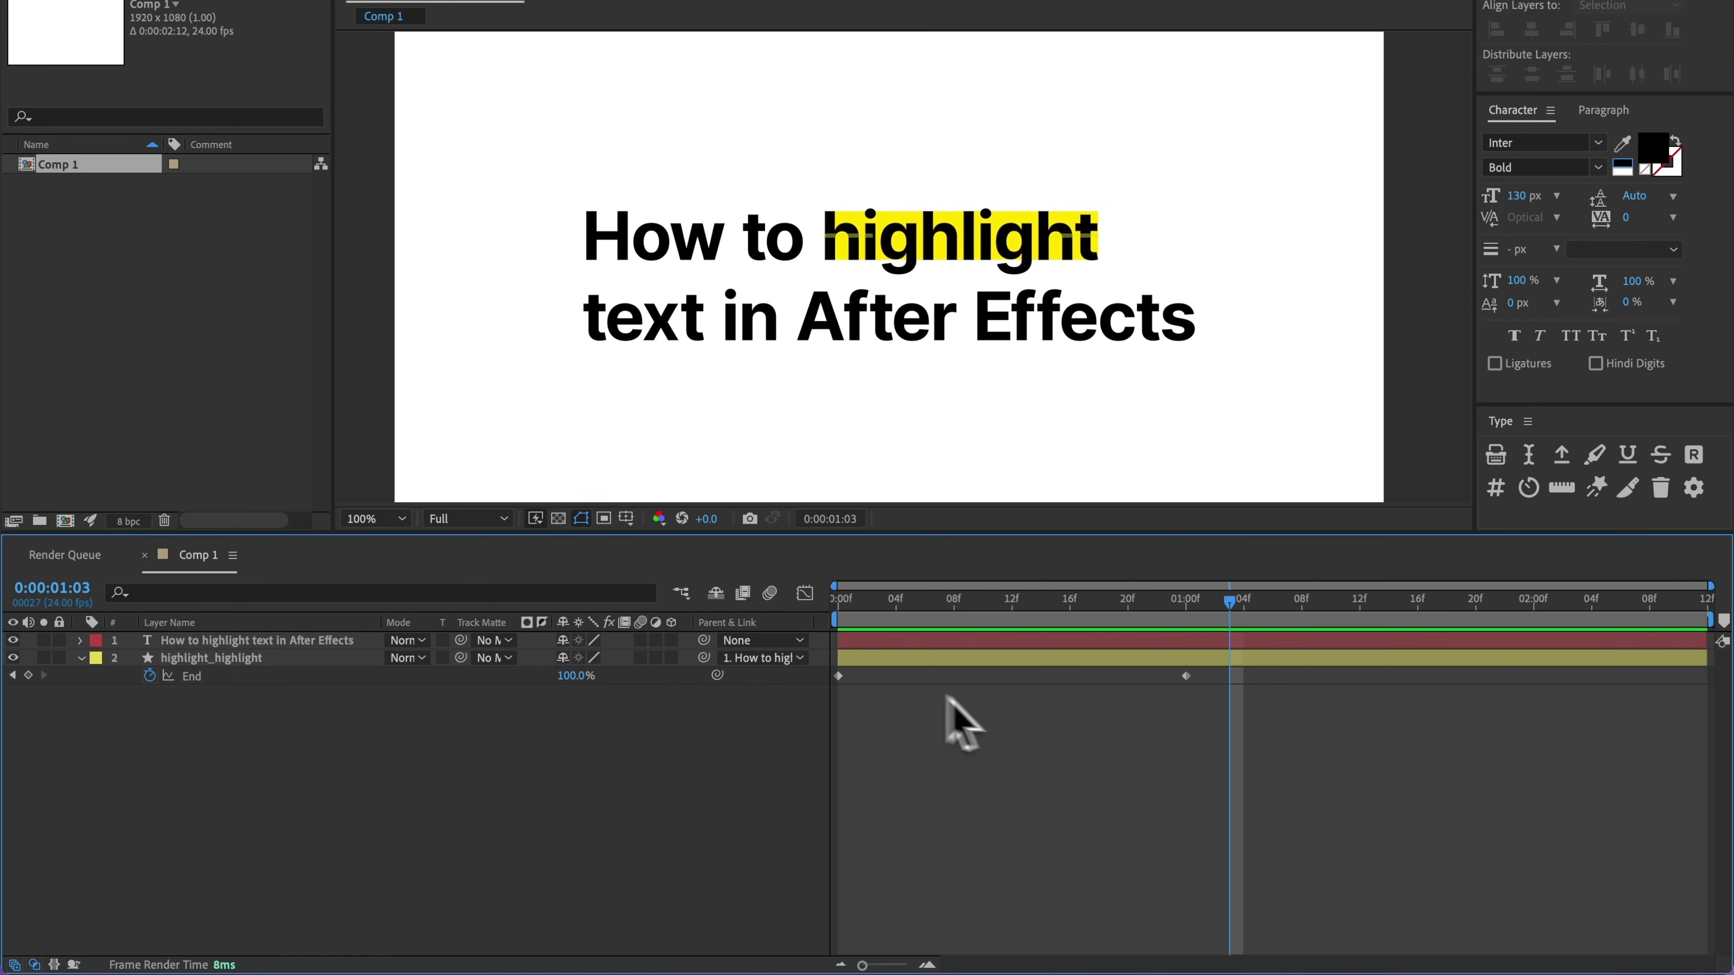
pyautogui.moveTo(939, 602); pyautogui.dragTo(926, 641)
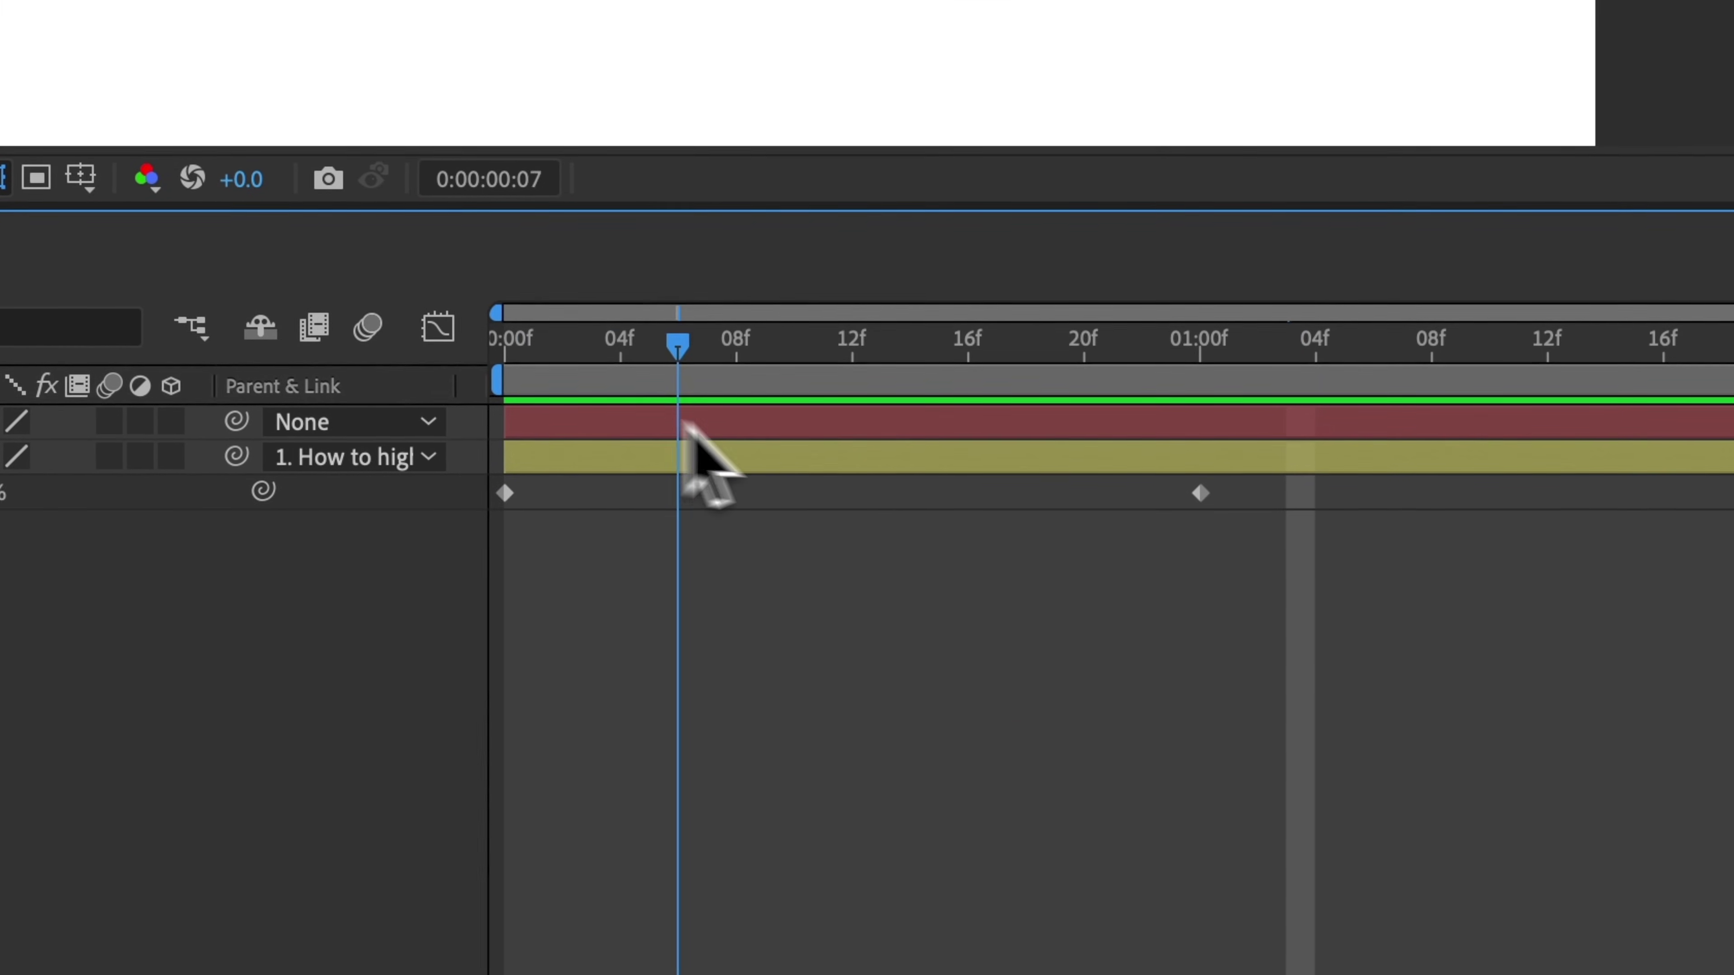
pyautogui.moveTo(684, 422); pyautogui.dragTo(1339, 475)
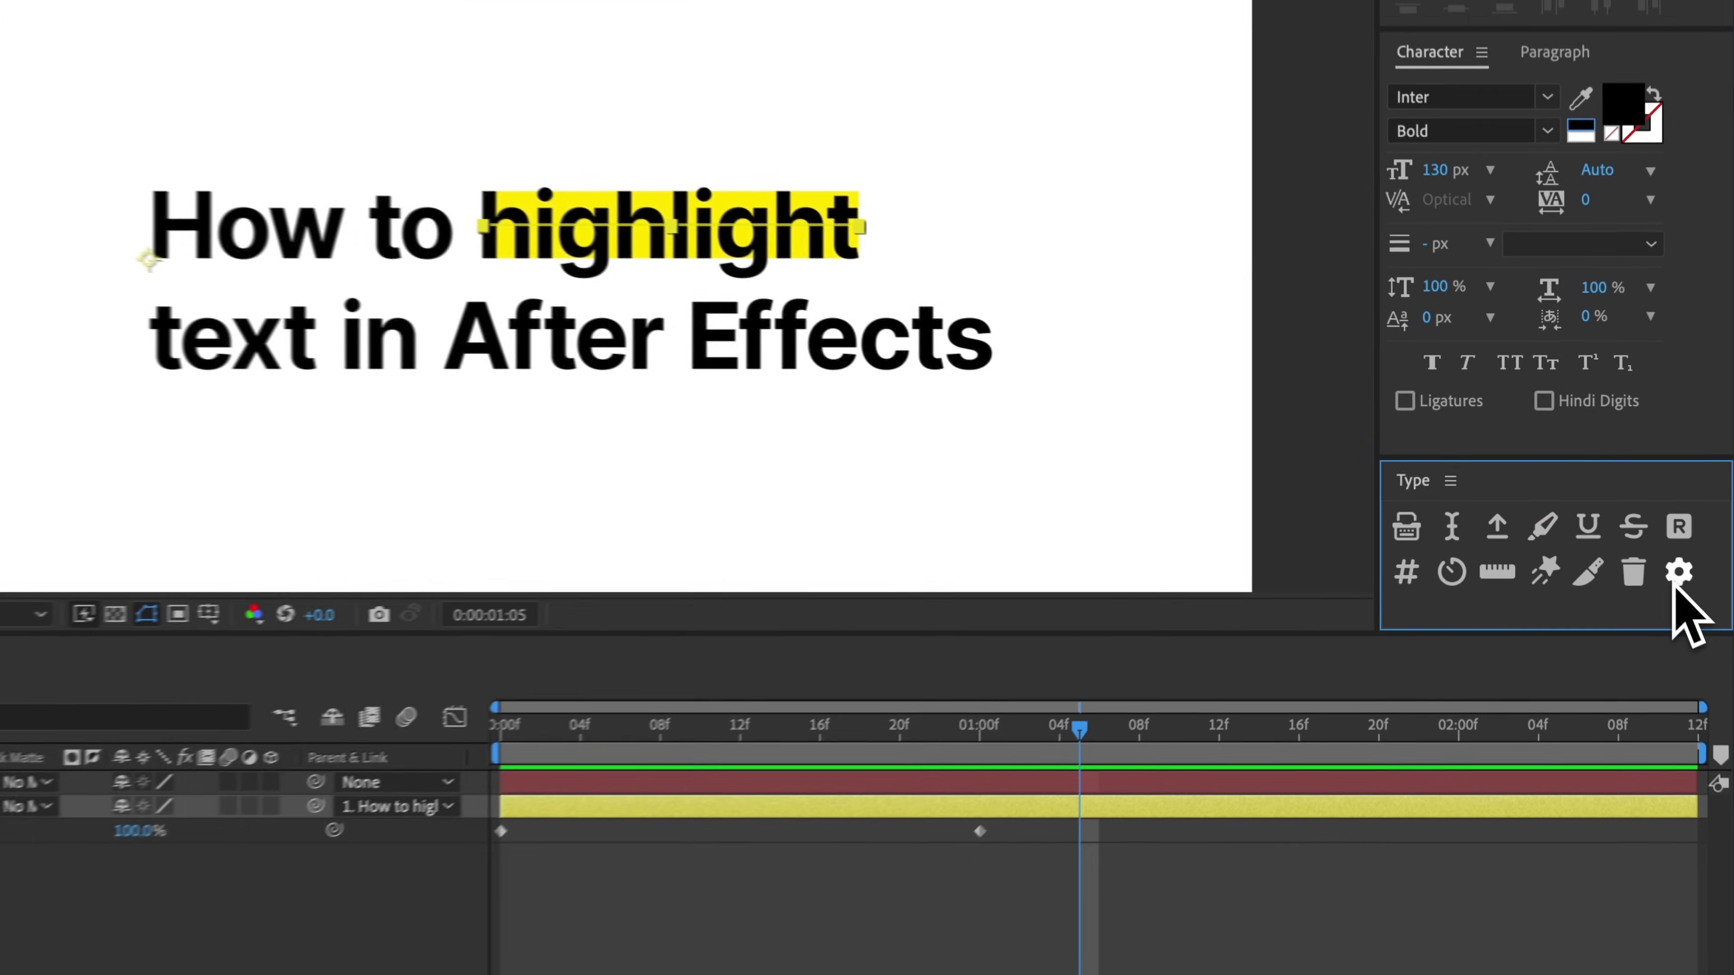
# Step: Set the highlight color in the Type extension's markup settings to blue, hex 2B93FB
pyautogui.click(1693, 486)
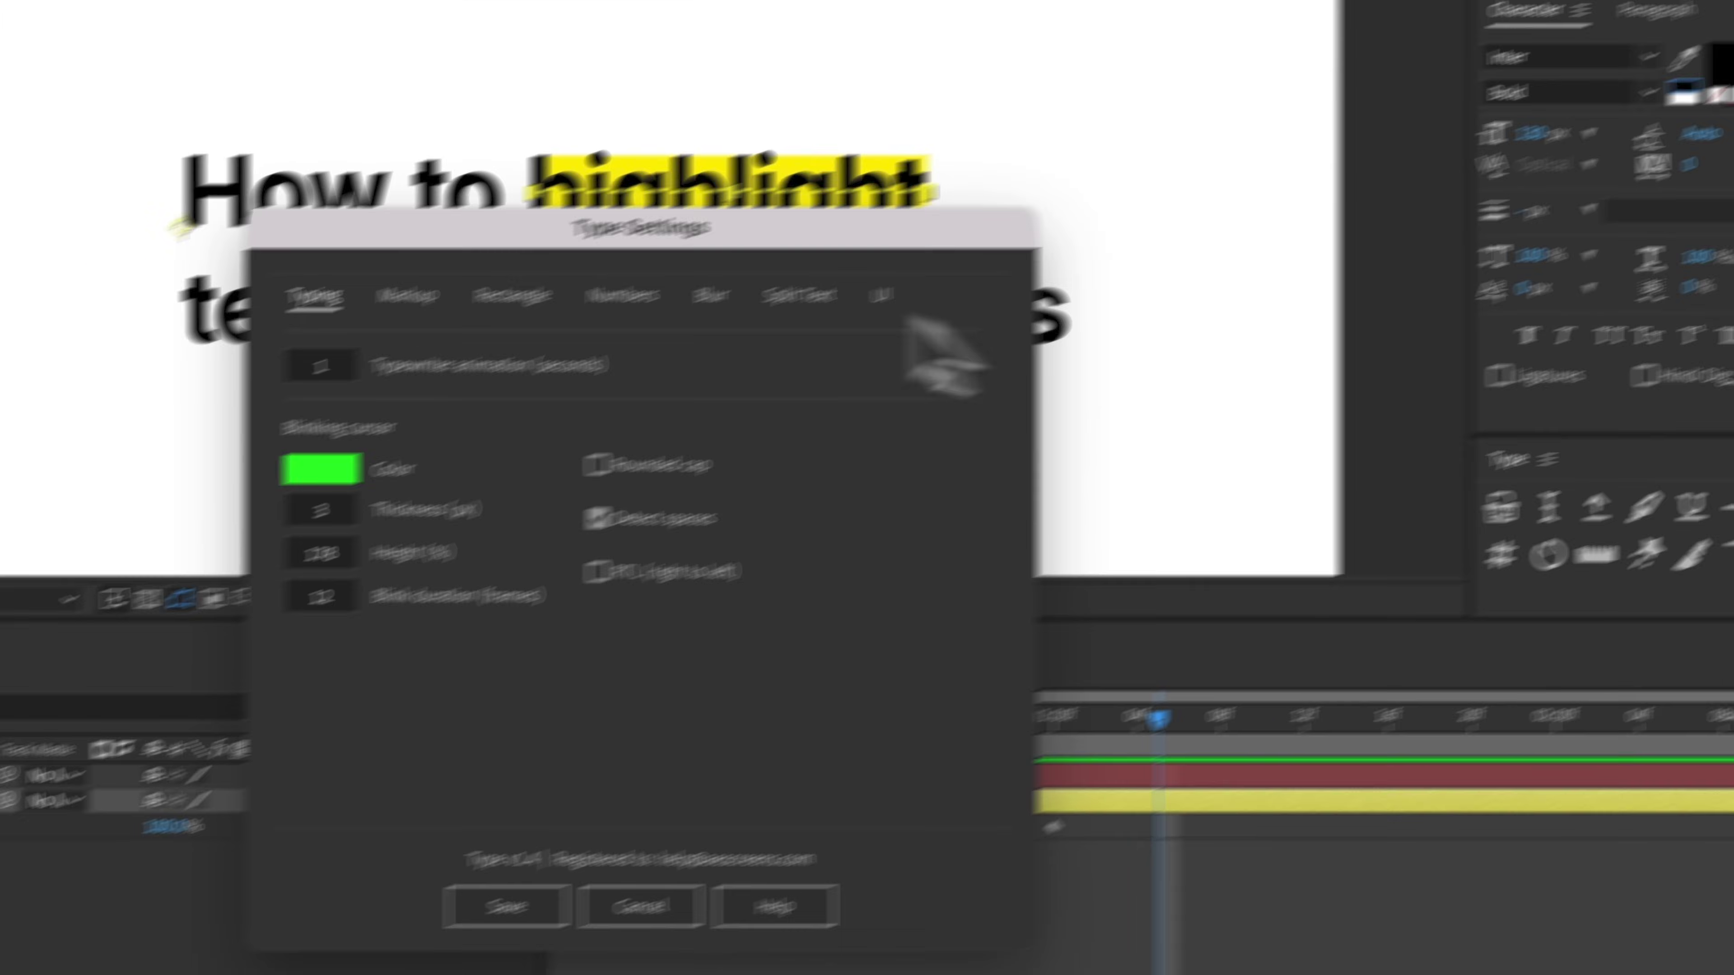
pyautogui.click(737, 309)
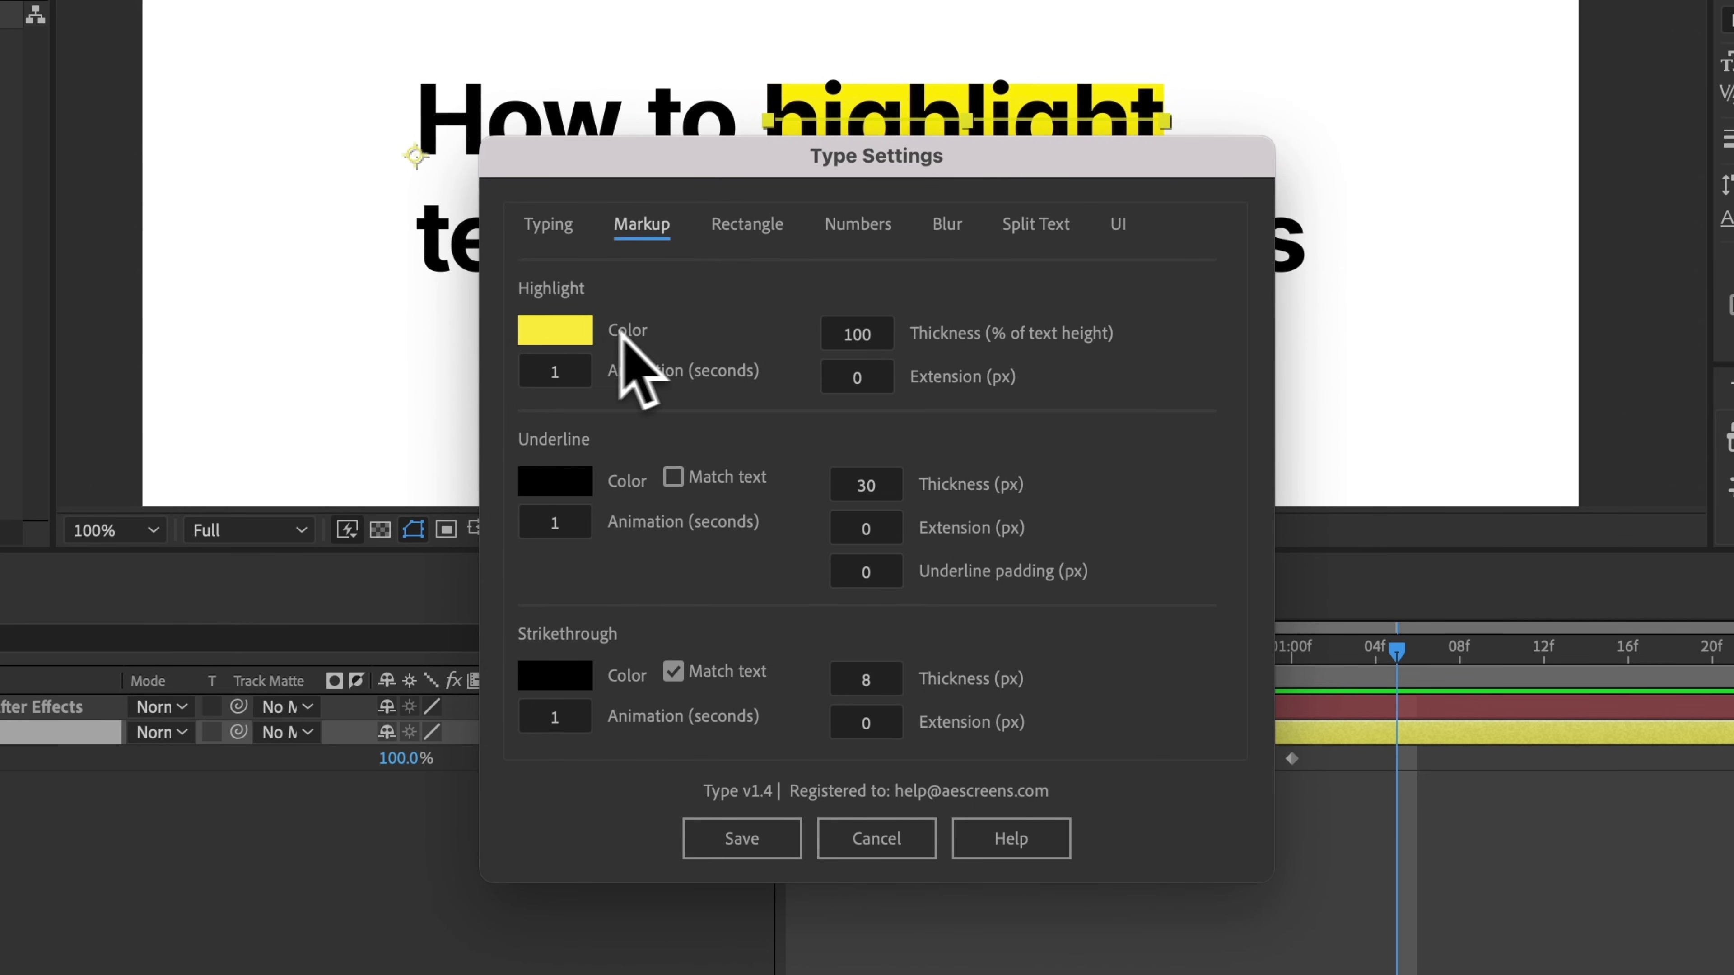
pyautogui.click(571, 338)
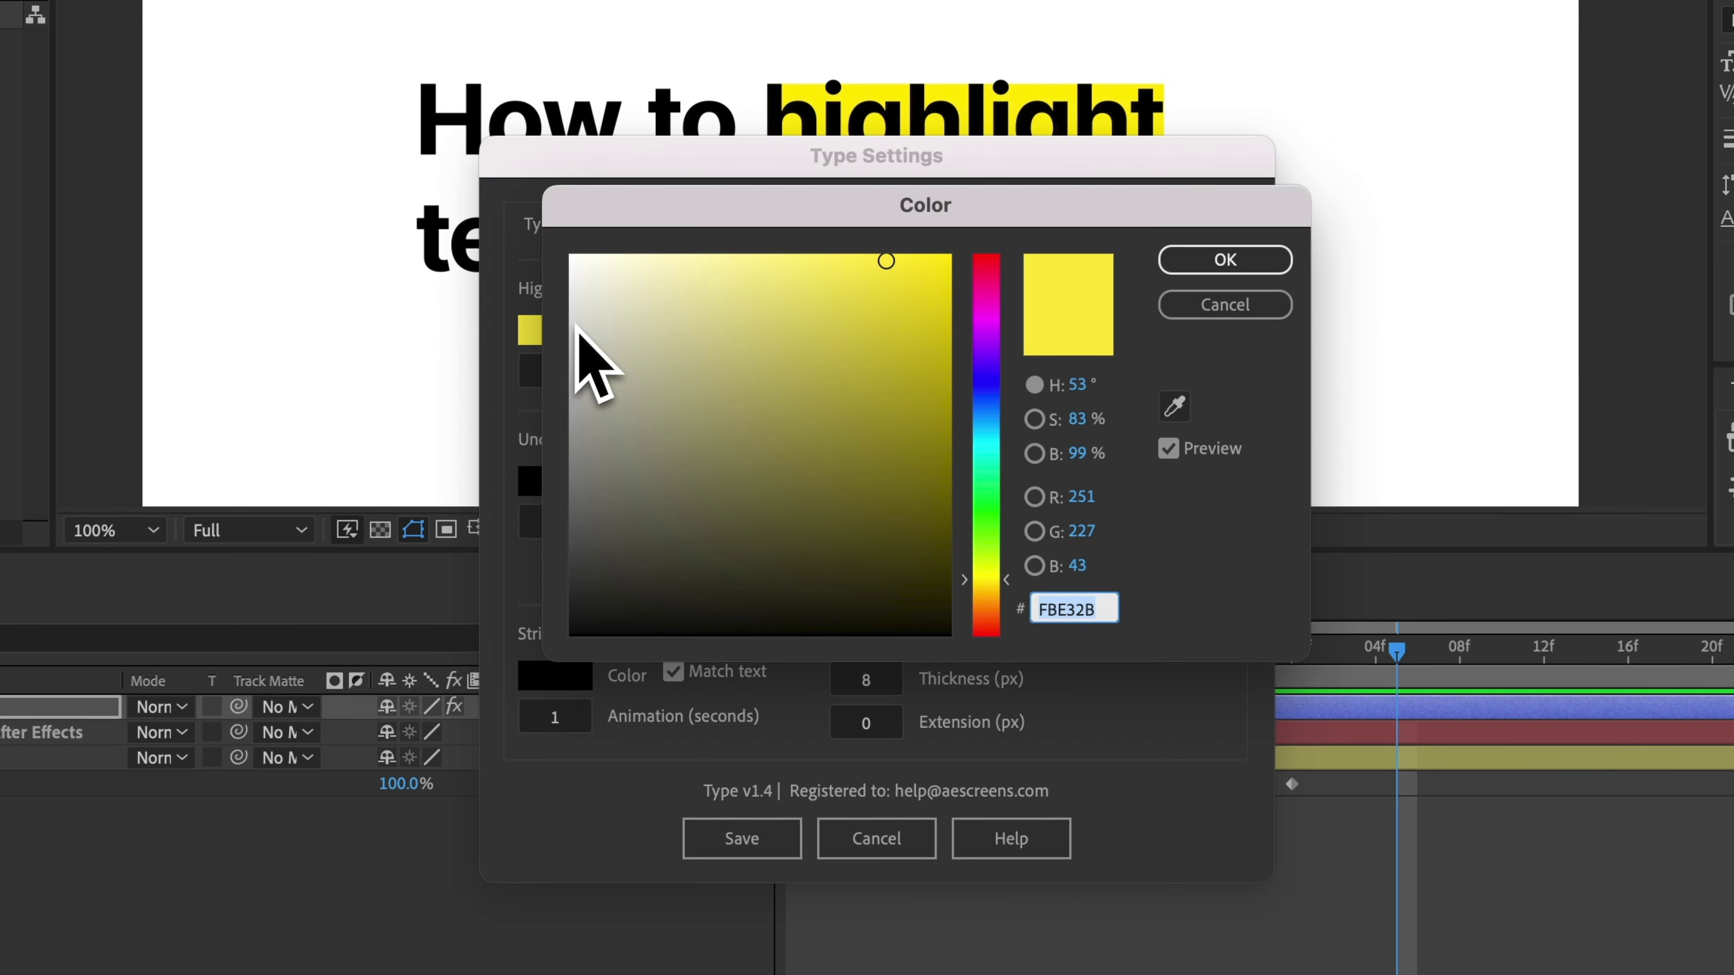
pyautogui.click(991, 412)
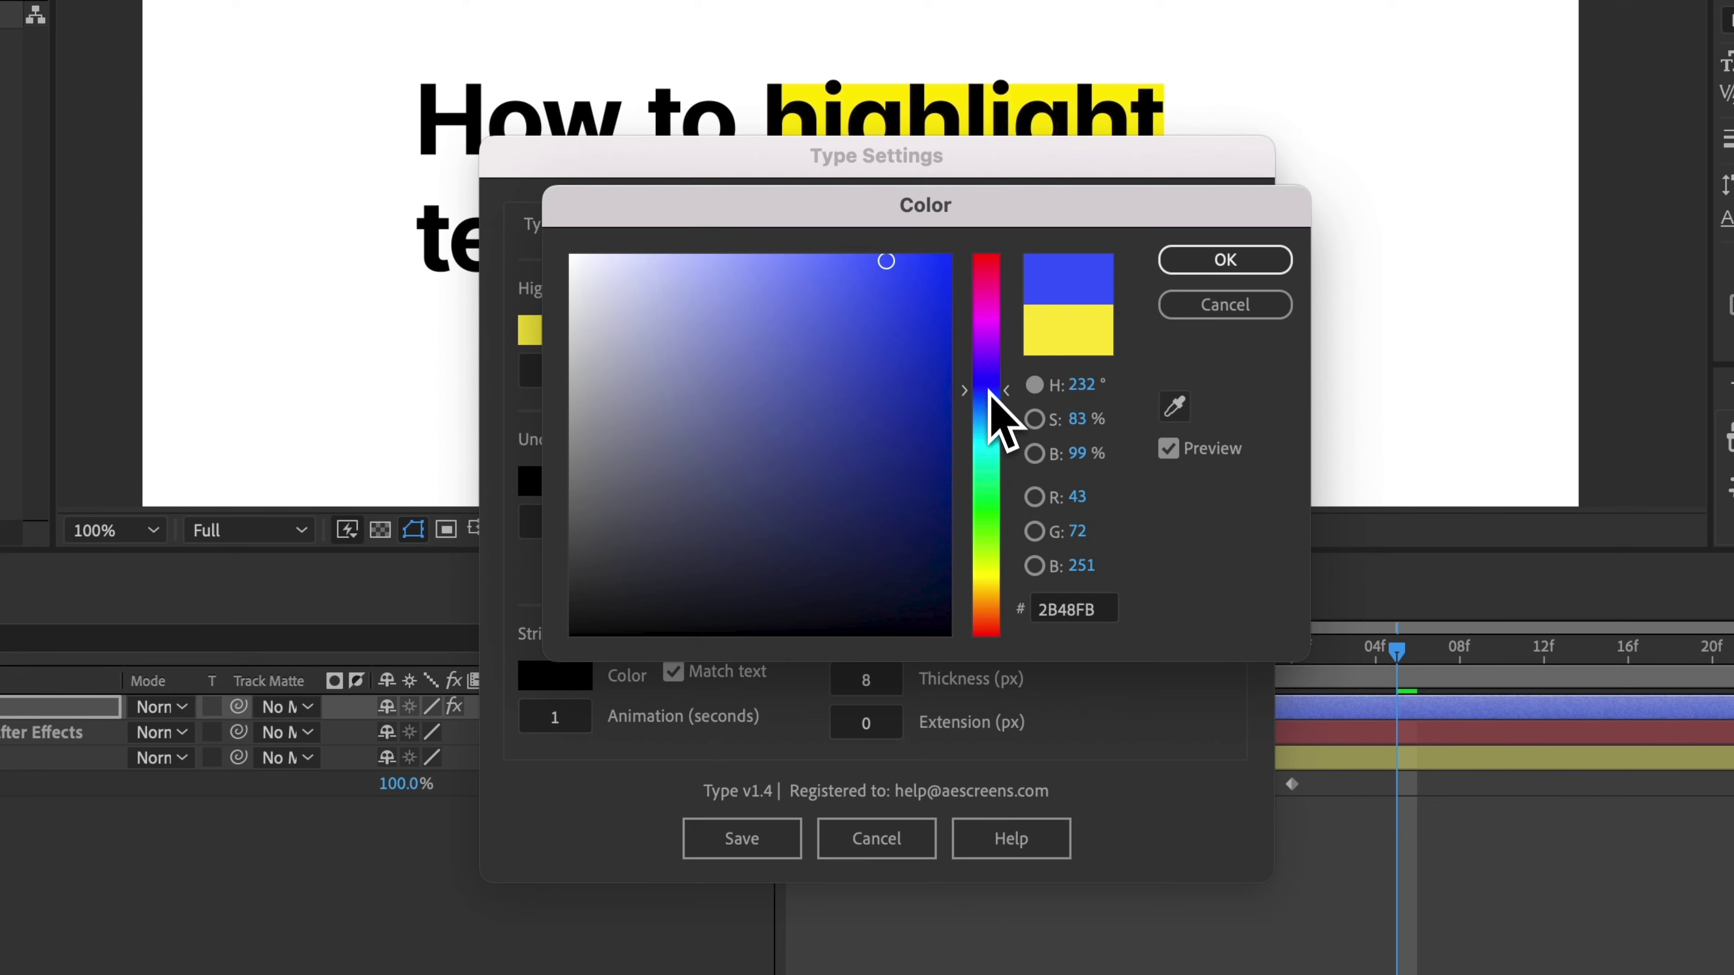
pyautogui.moveTo(989, 412); pyautogui.dragTo(989, 413)
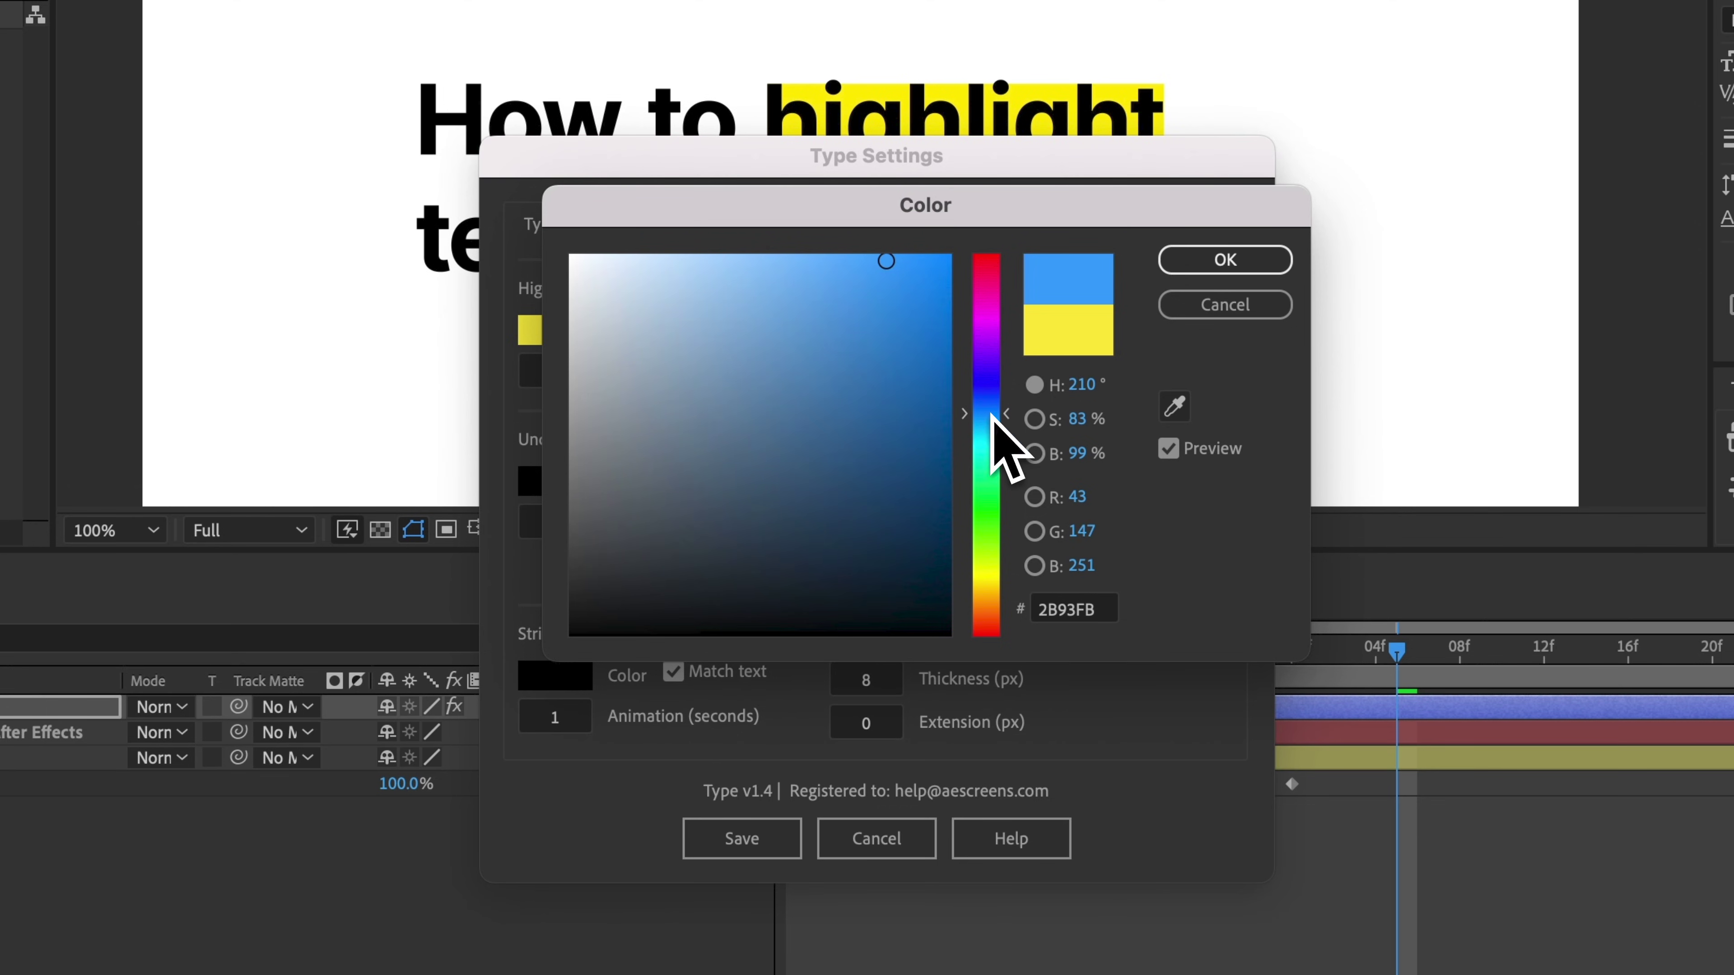
pyautogui.click(1225, 260)
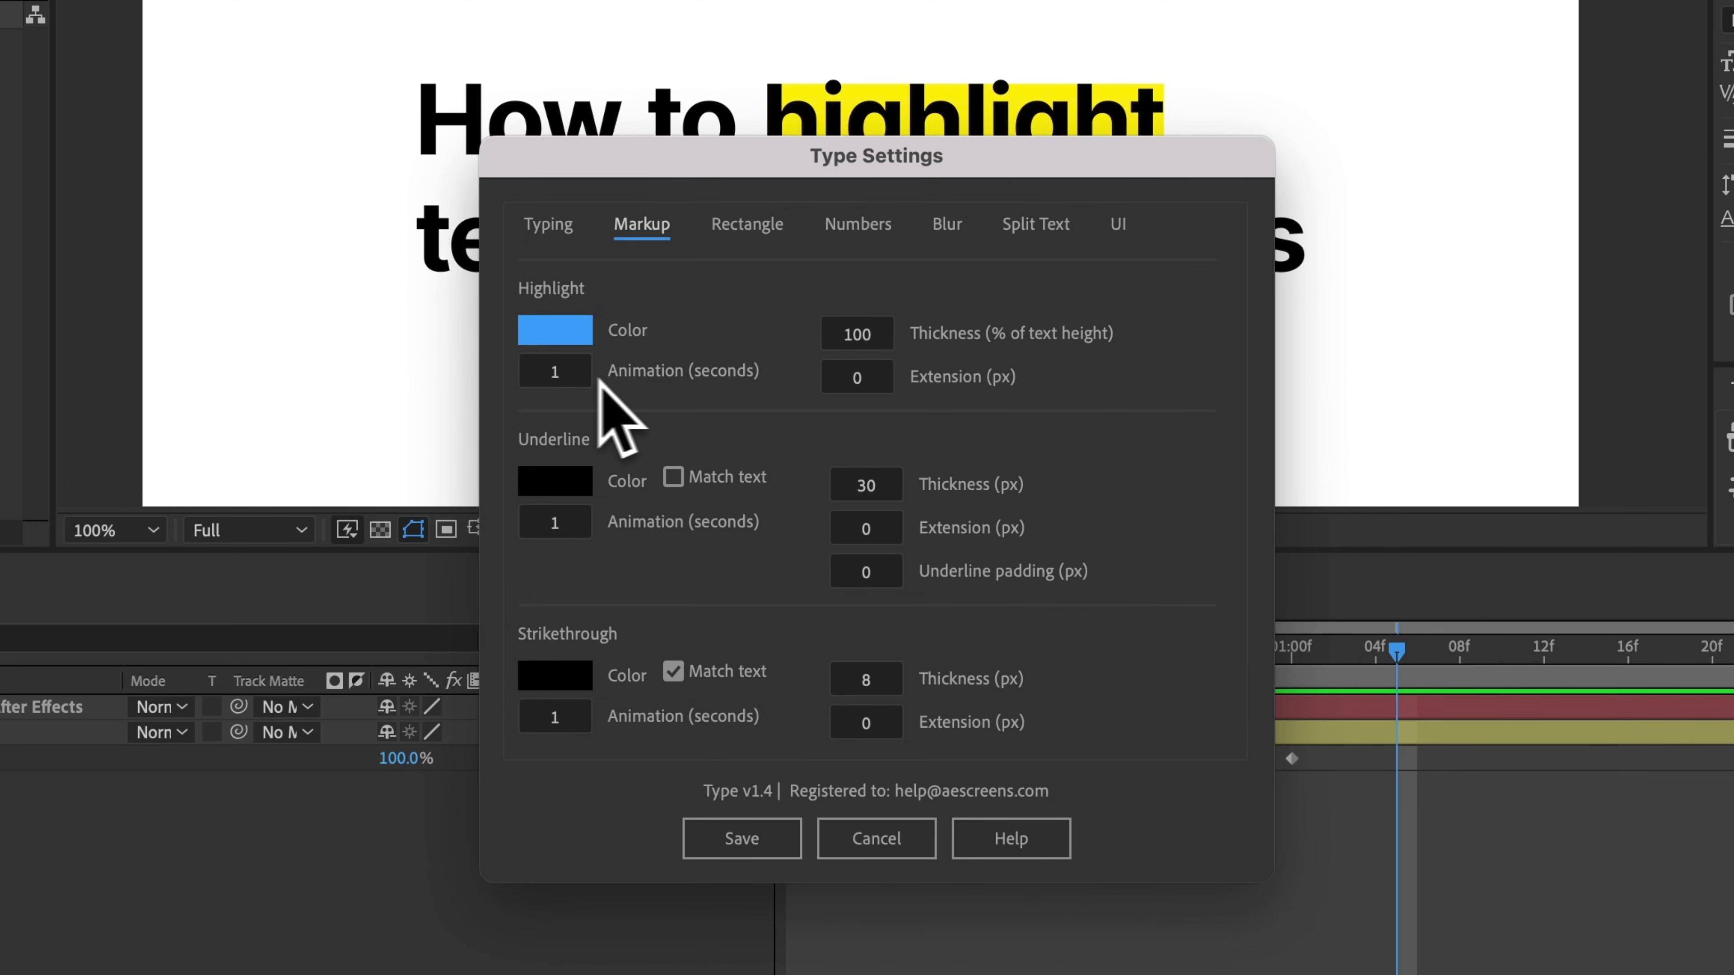
# Step: Set the Type extension's highlight animation to .5 seconds, thickness to 120% and extension to 10 px, and save the settings
pyautogui.click(564, 379)
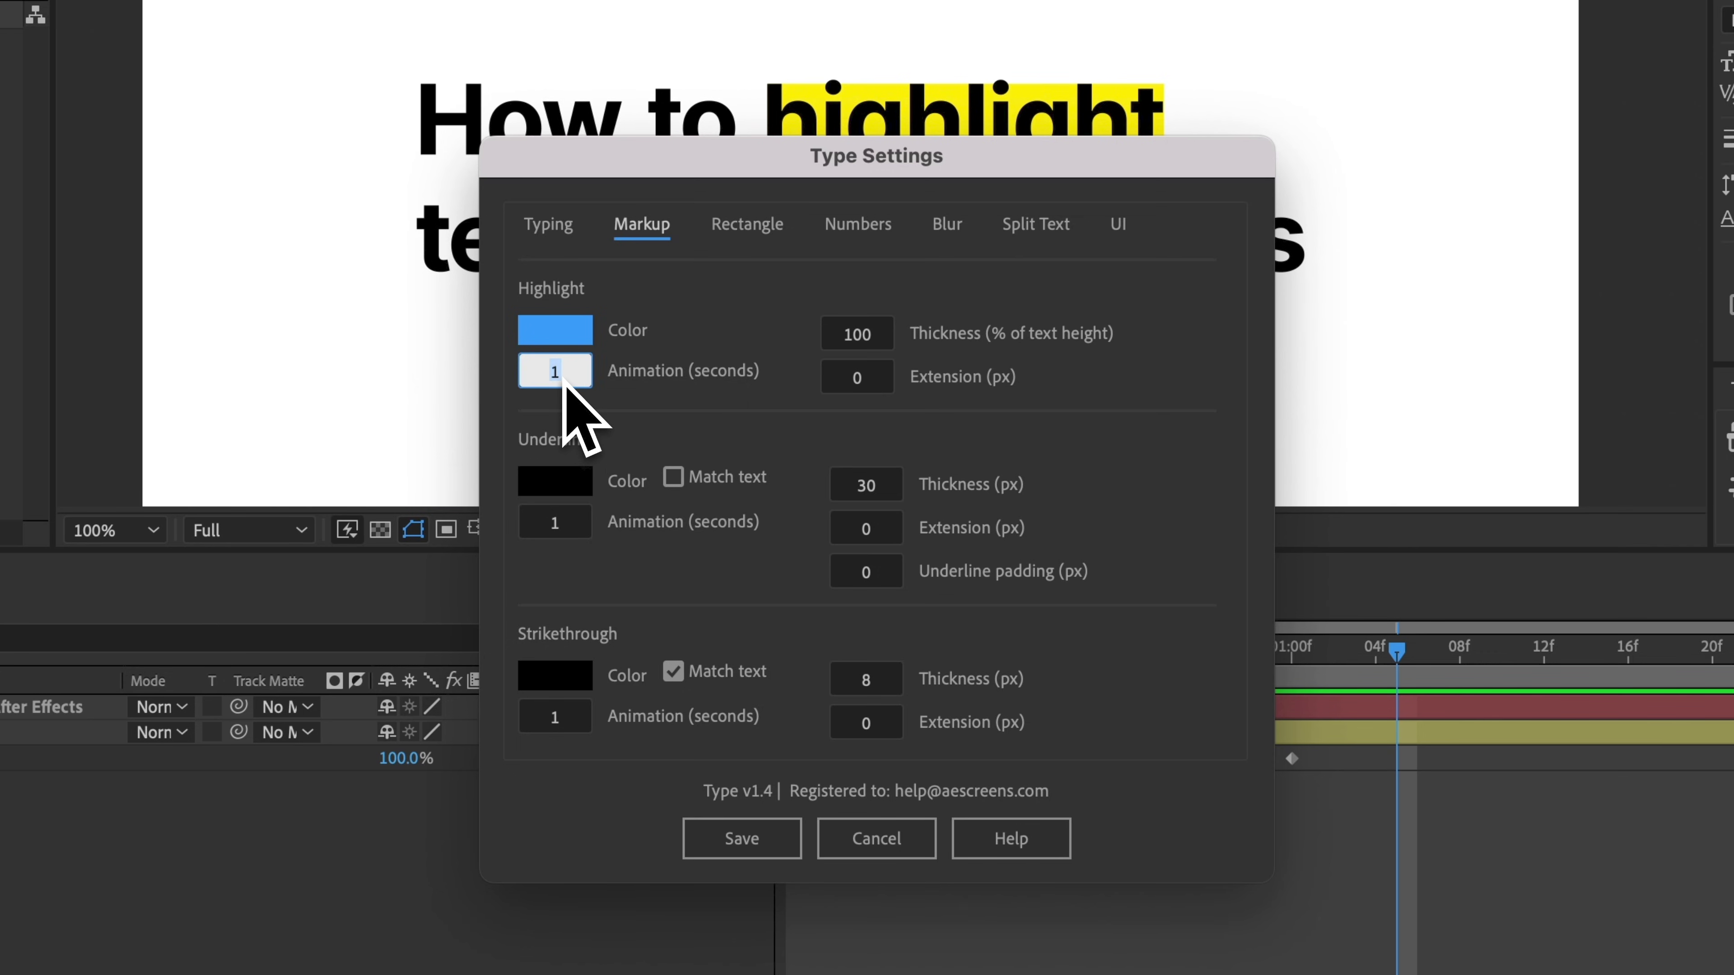
pyautogui.write('.5')
pyautogui.press('Tab')
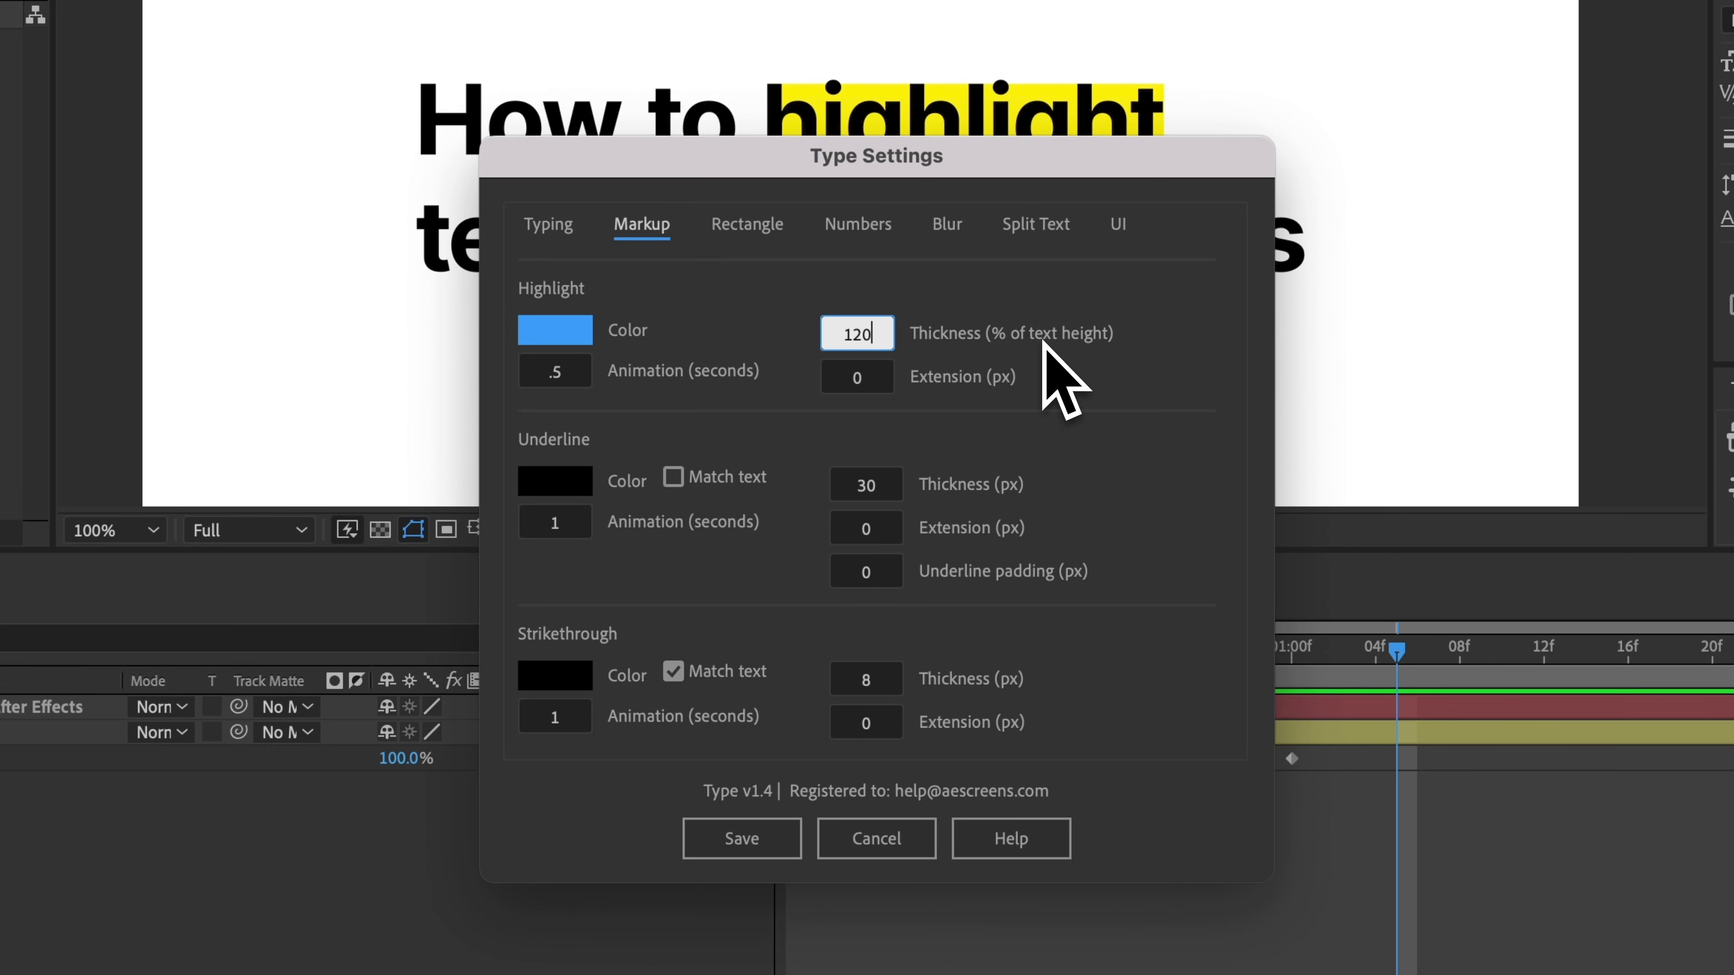
pyautogui.press('Return')
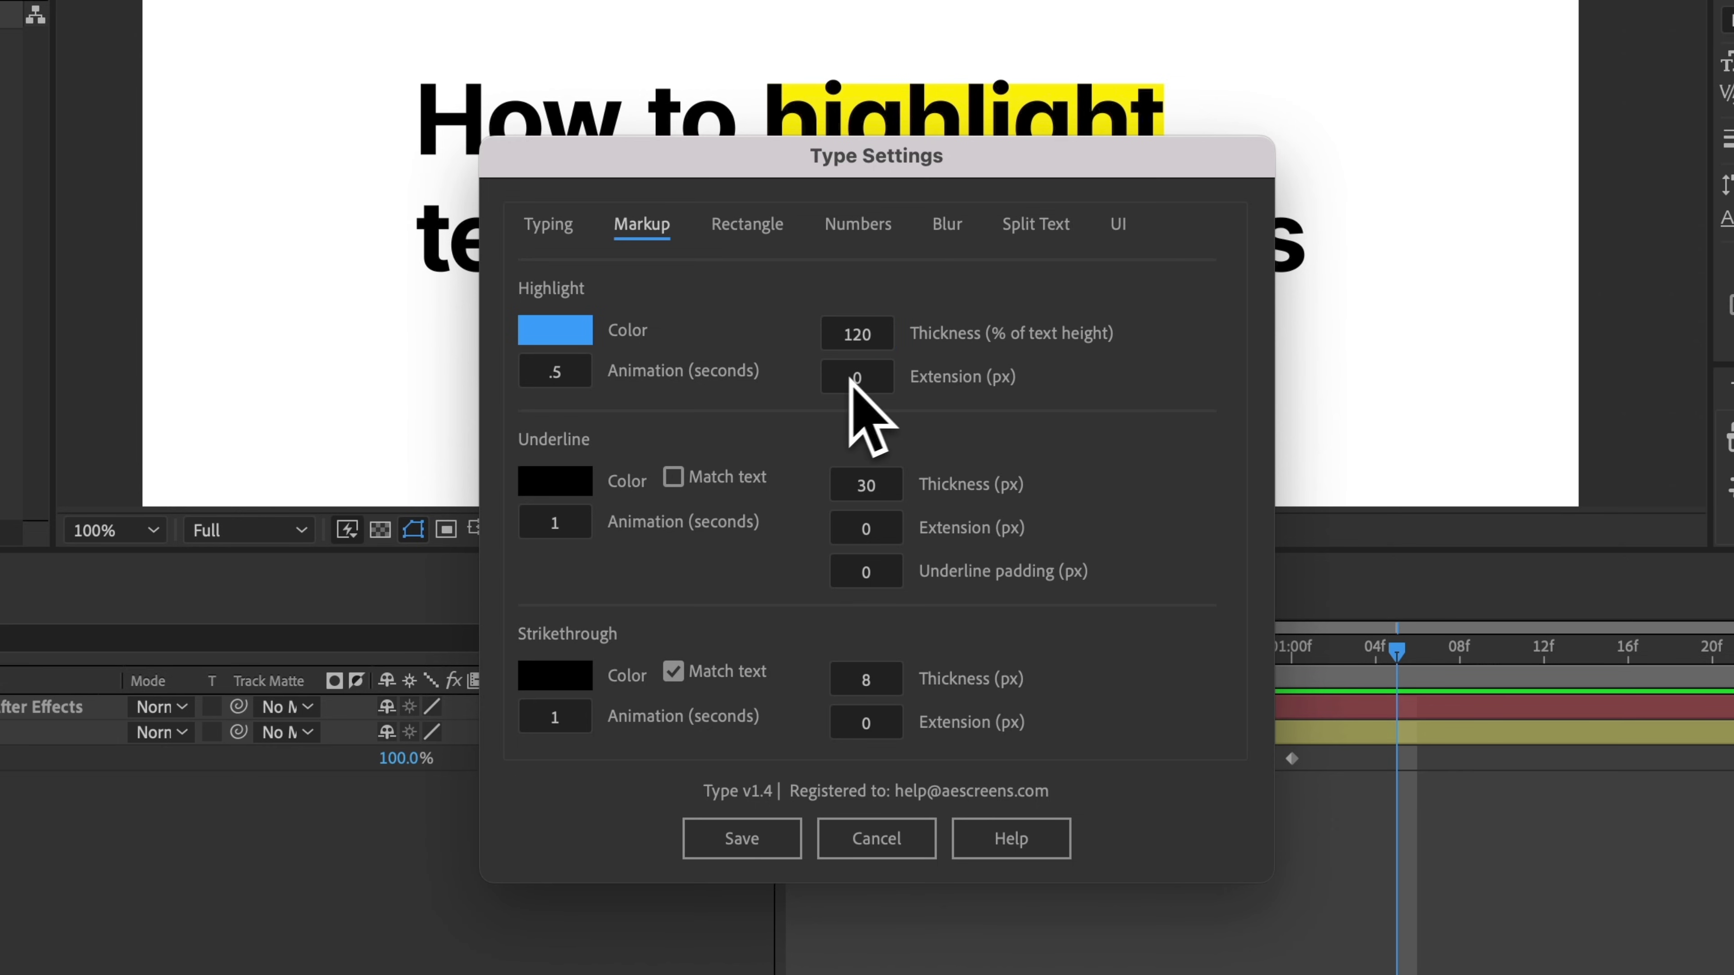
pyautogui.click(862, 380)
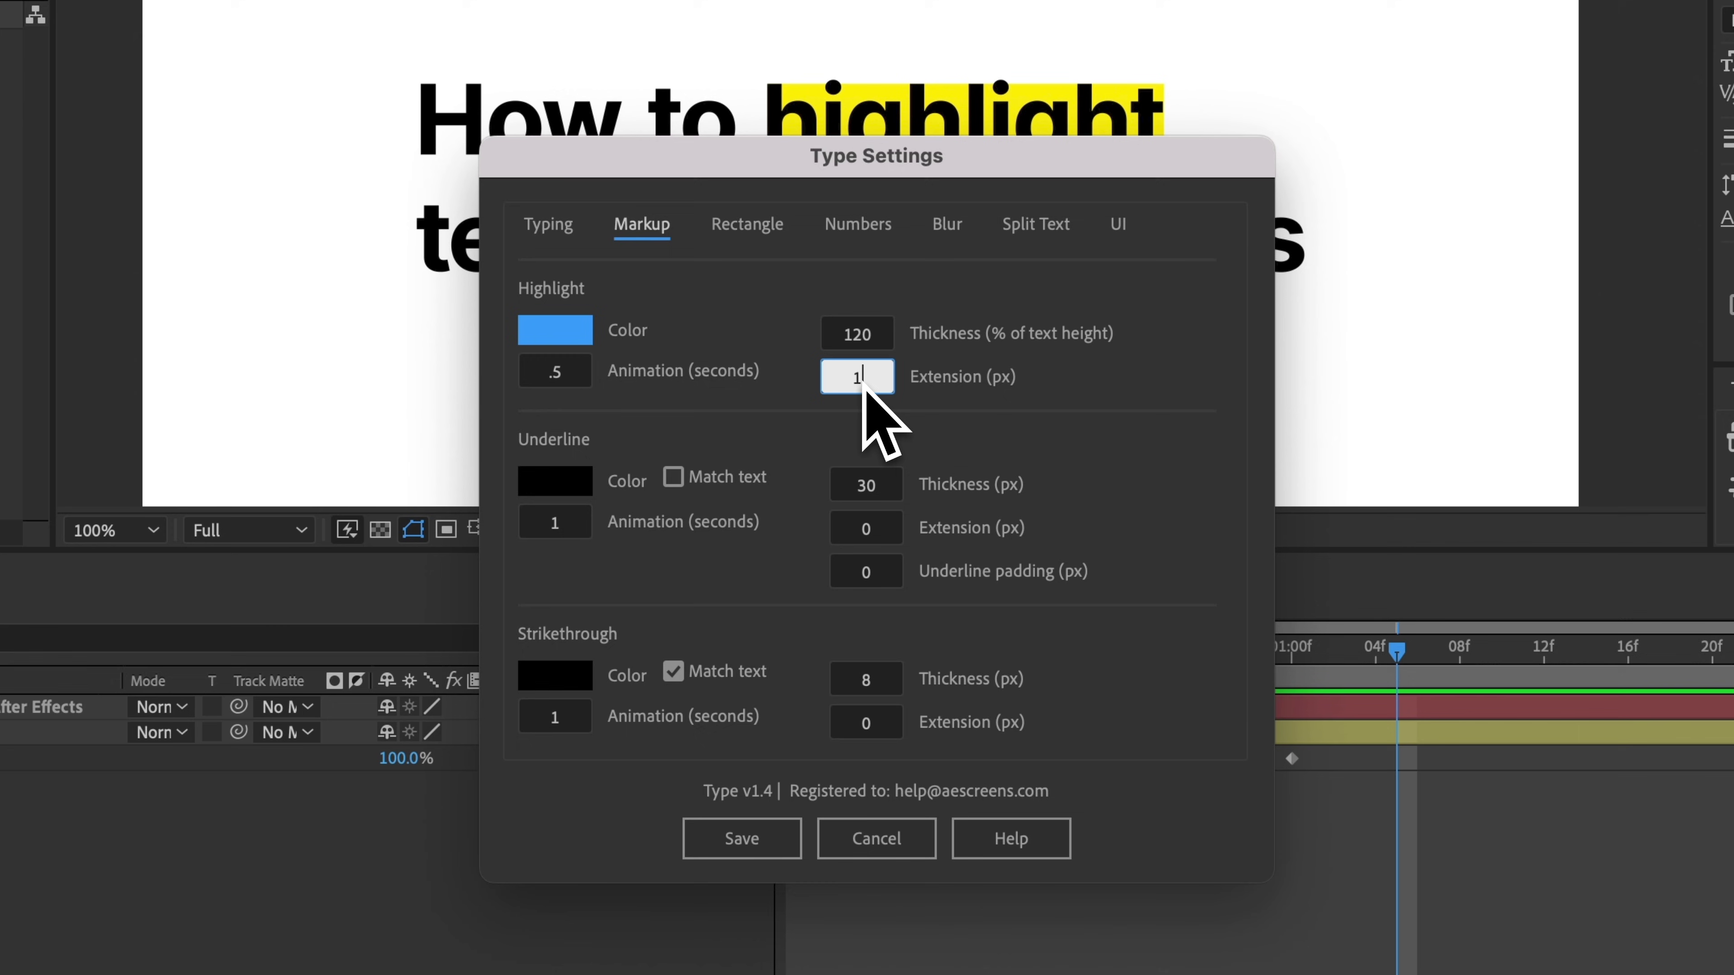
pyautogui.write('10')
pyautogui.click(1058, 363)
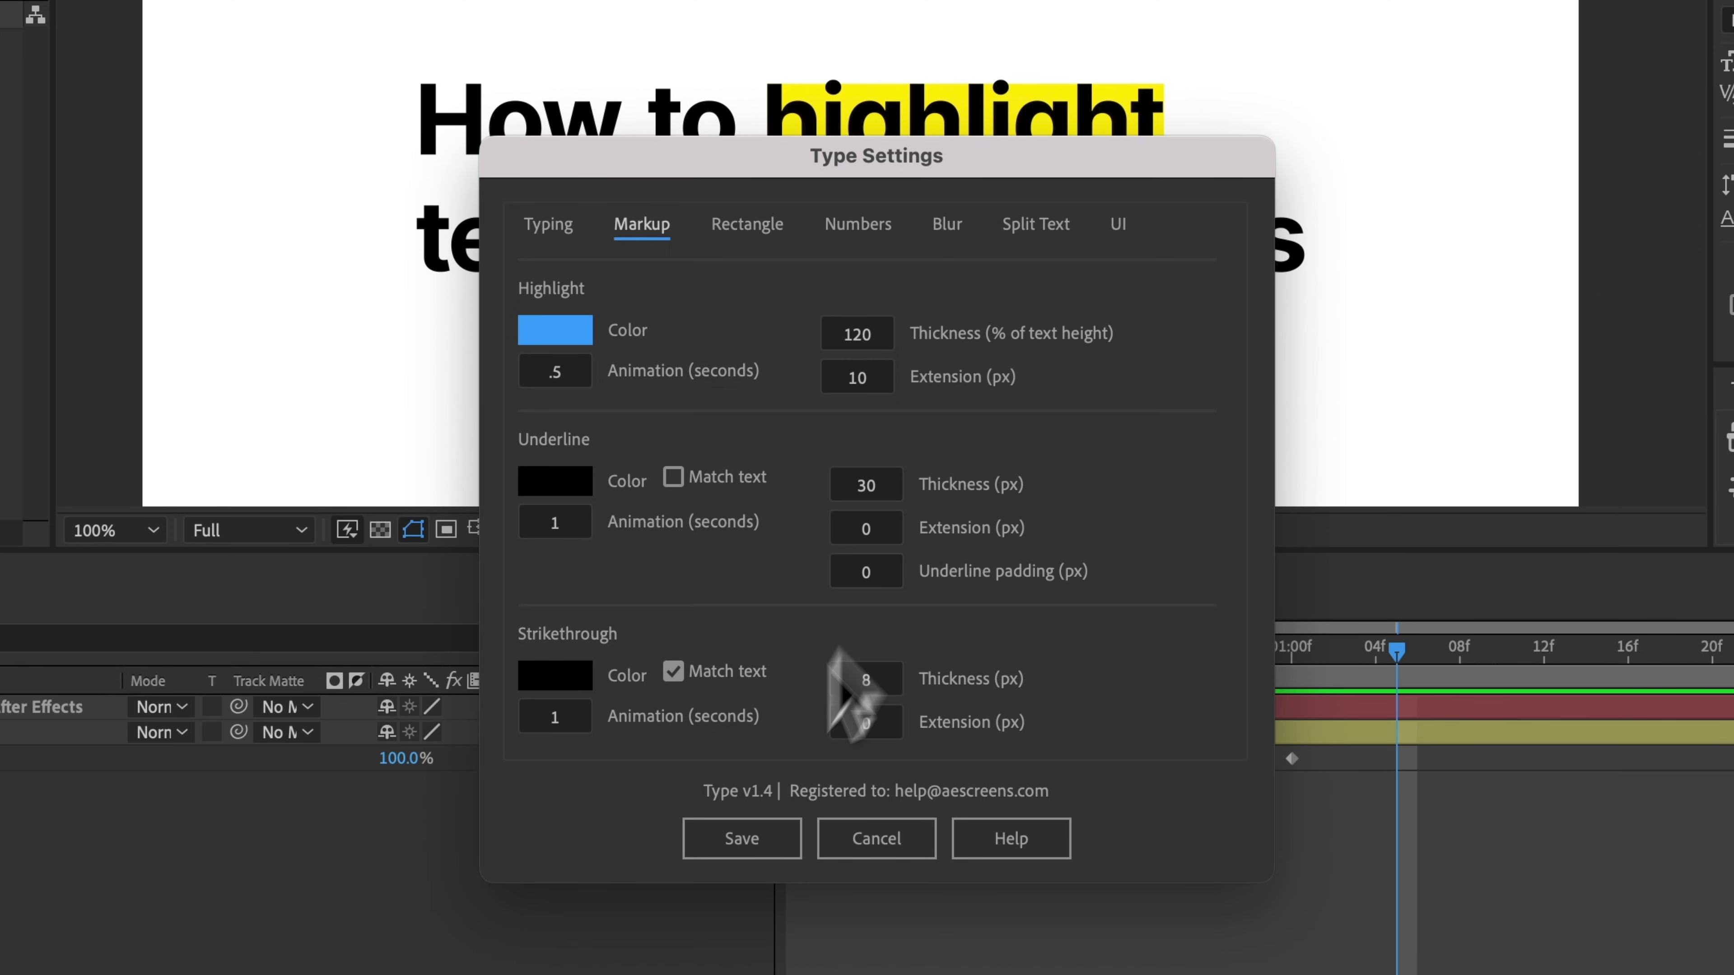
pyautogui.click(738, 835)
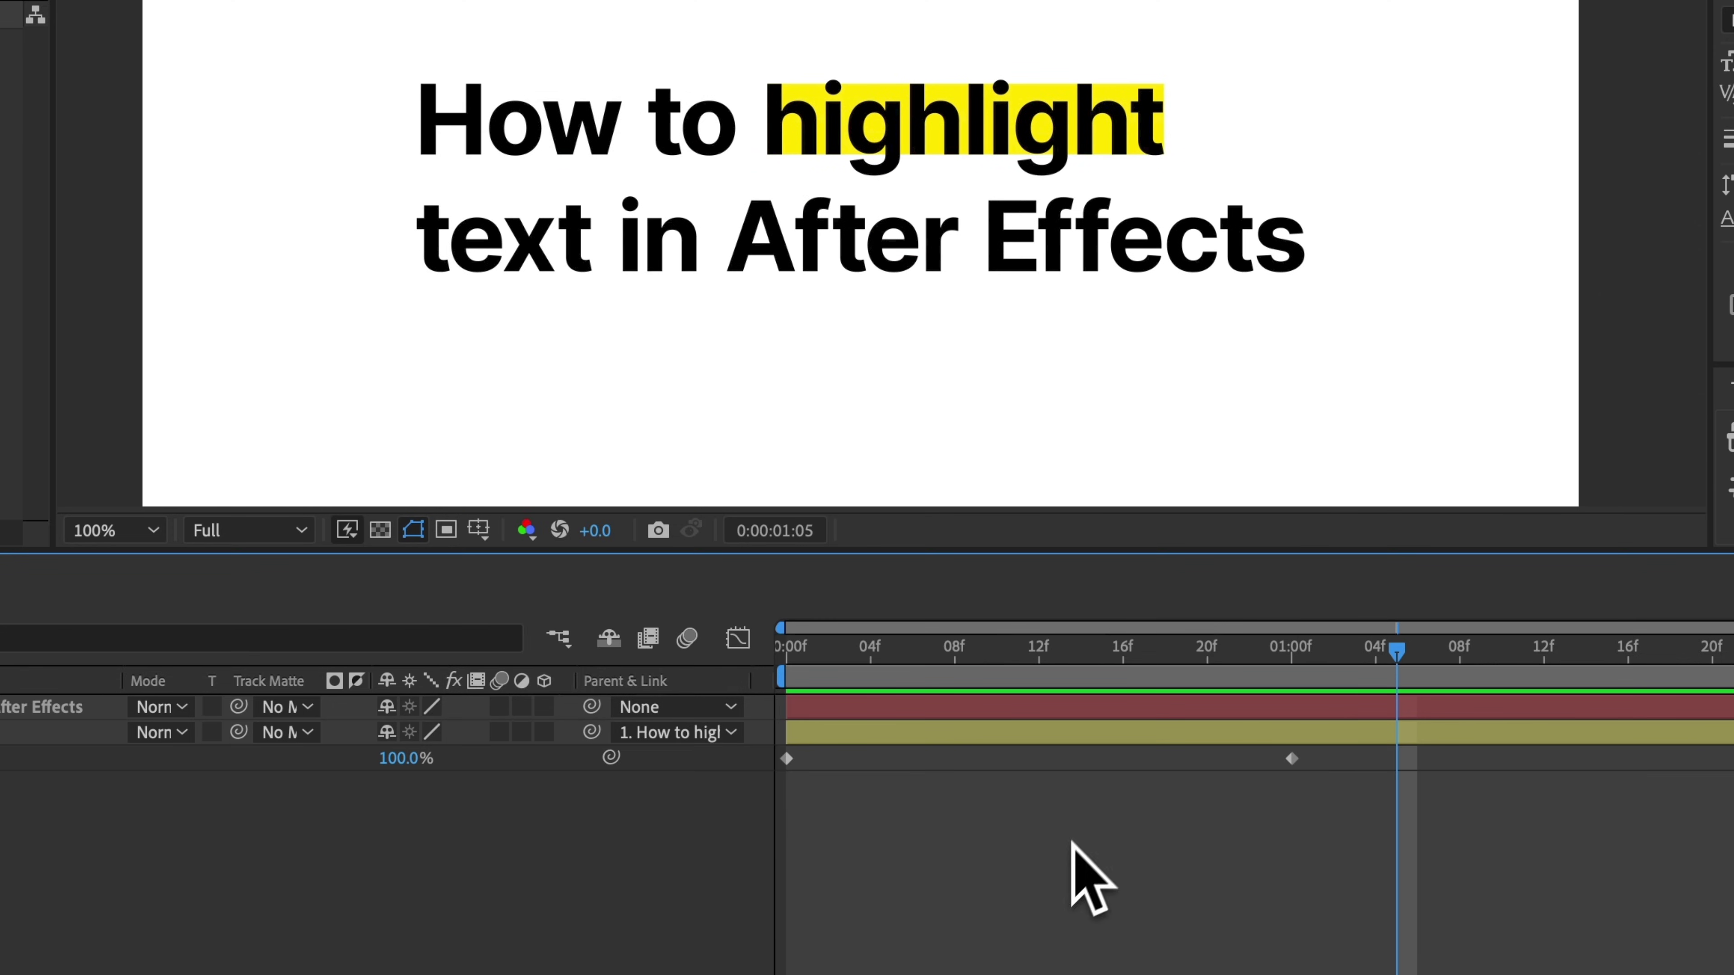
# Step: Delete the yellow highlight_highlight layer from the composition
pyautogui.click(1068, 735)
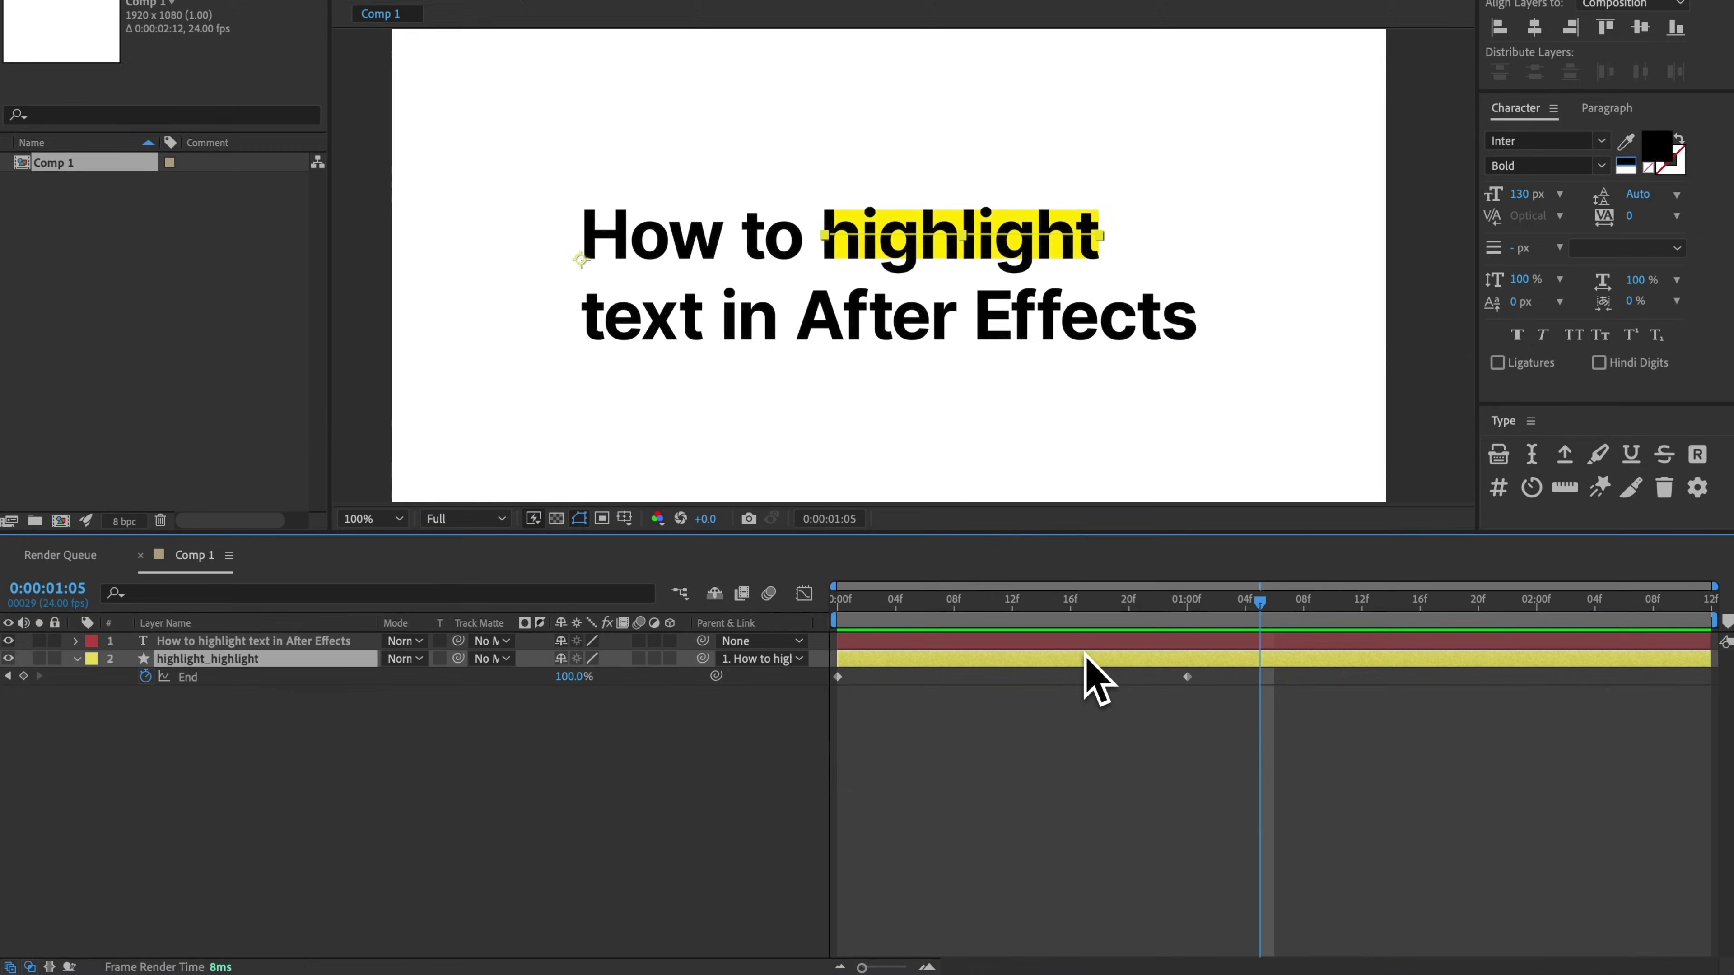
pyautogui.press('Delete')
# Step: Try the Type extension's blue highlight on the word "highlight" in the title, and undo it
pyautogui.doubleClick(968, 240)
pyautogui.tripleClick(968, 236)
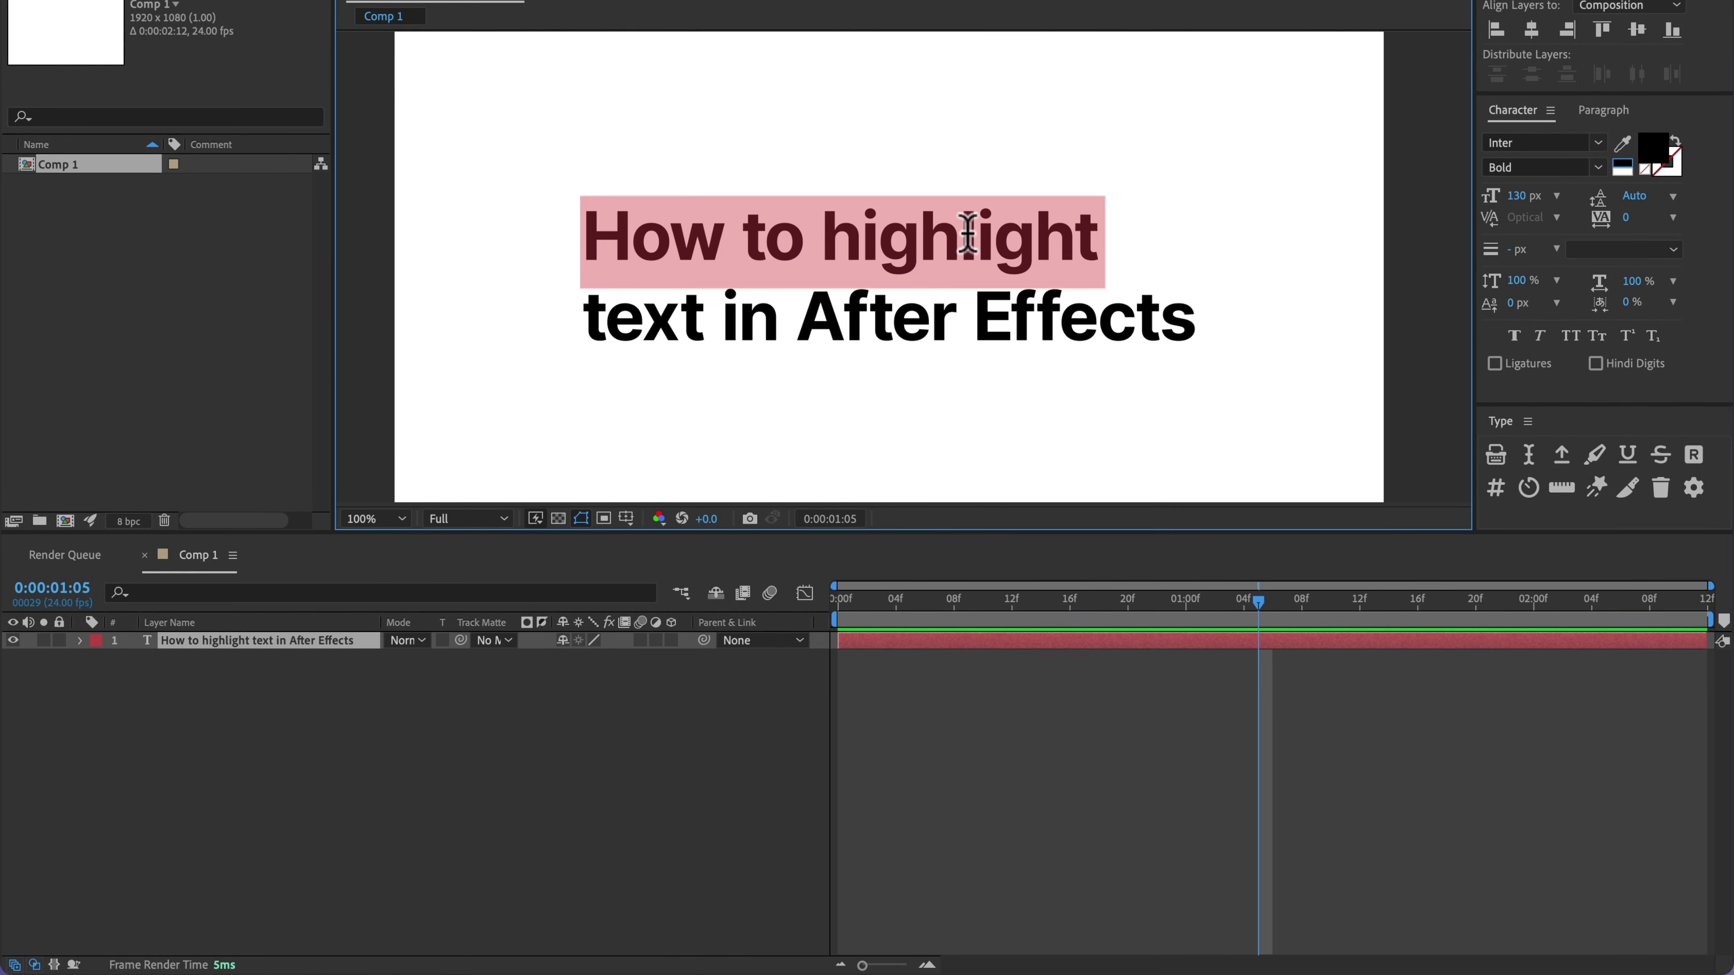
pyautogui.doubleClick(1012, 248)
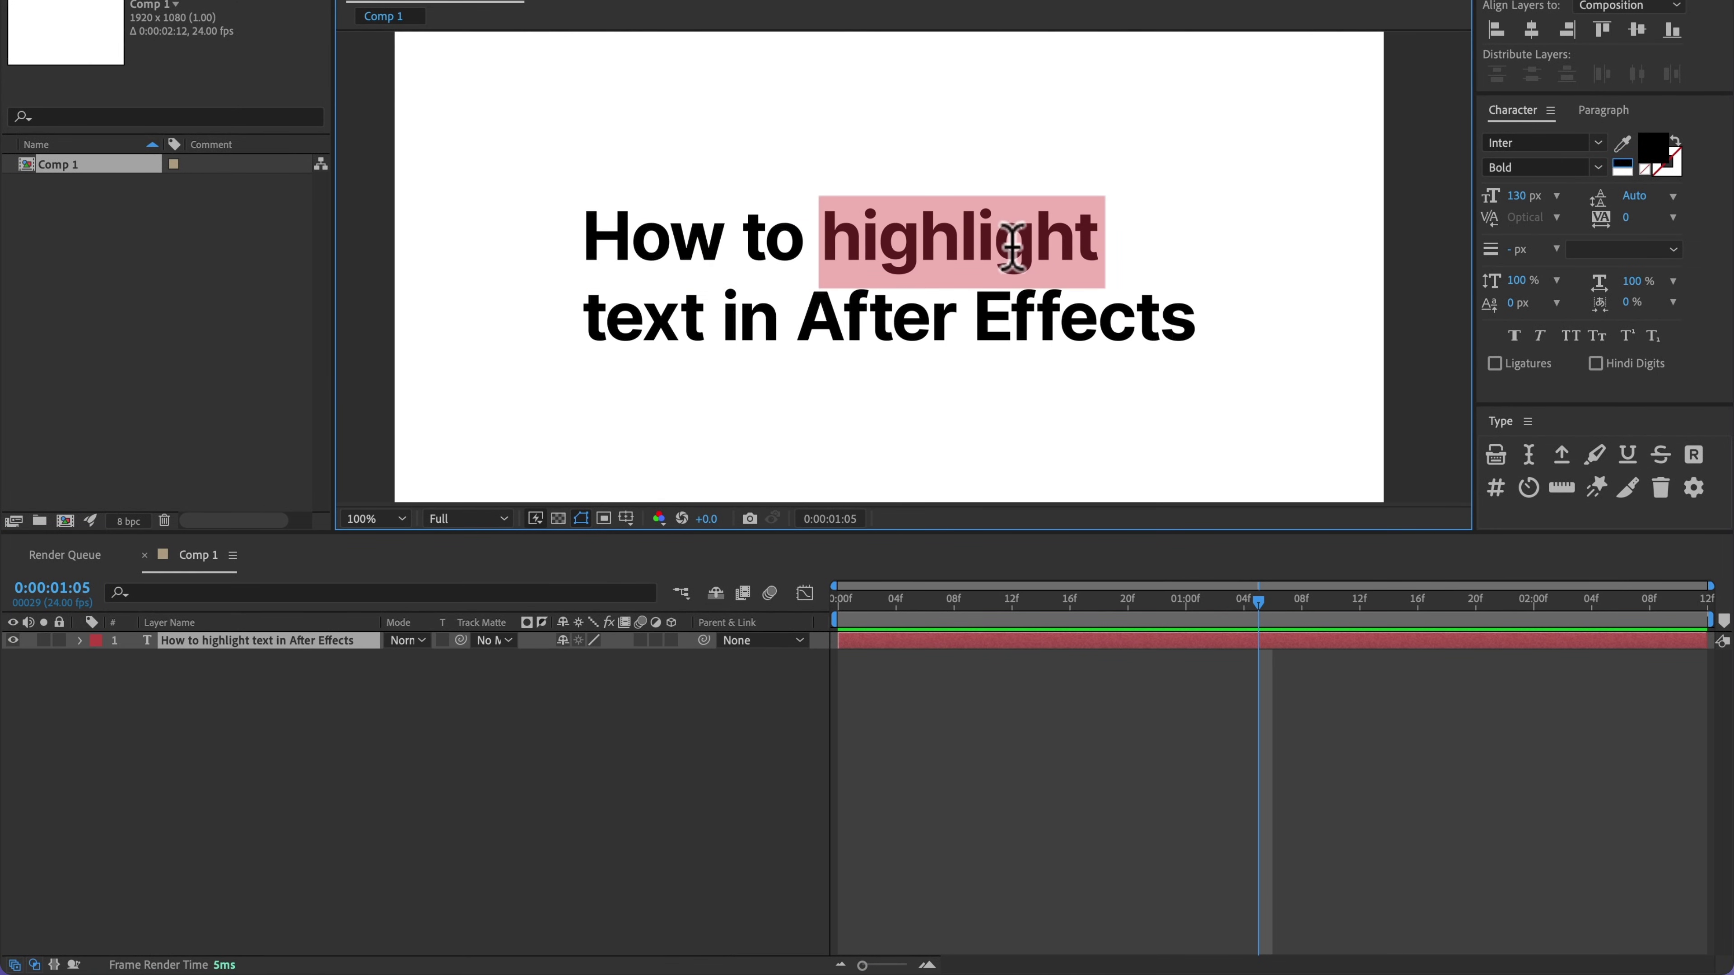
pyautogui.click(1596, 457)
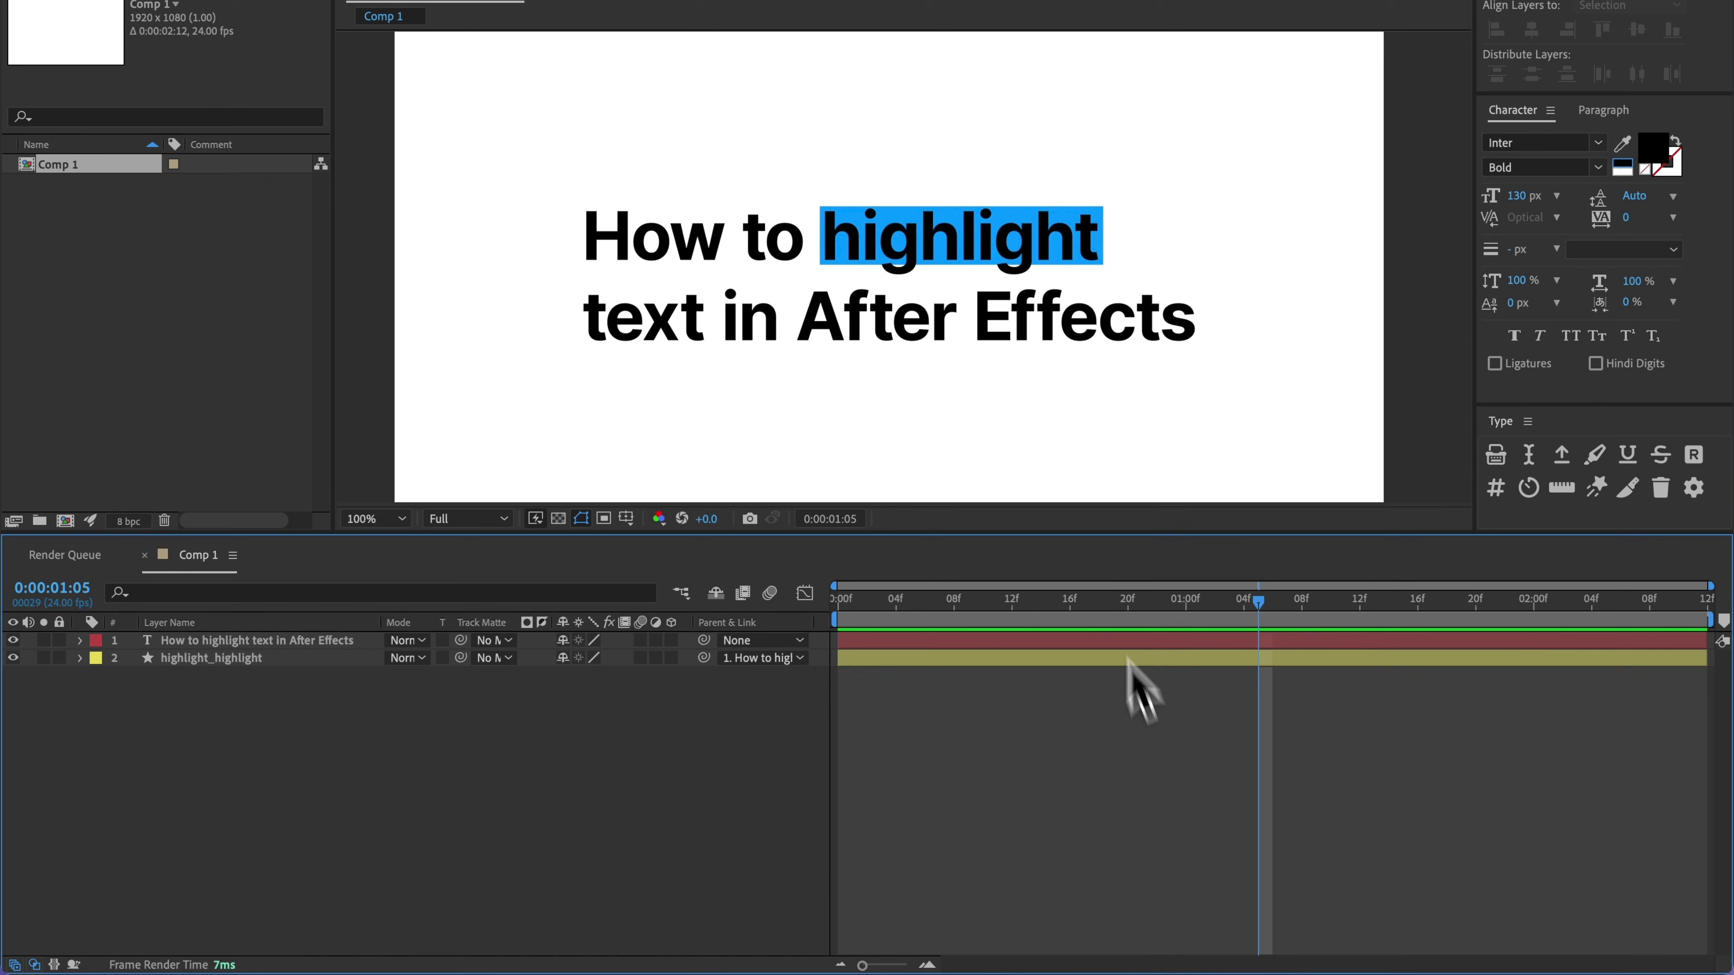
pyautogui.press('super+z')
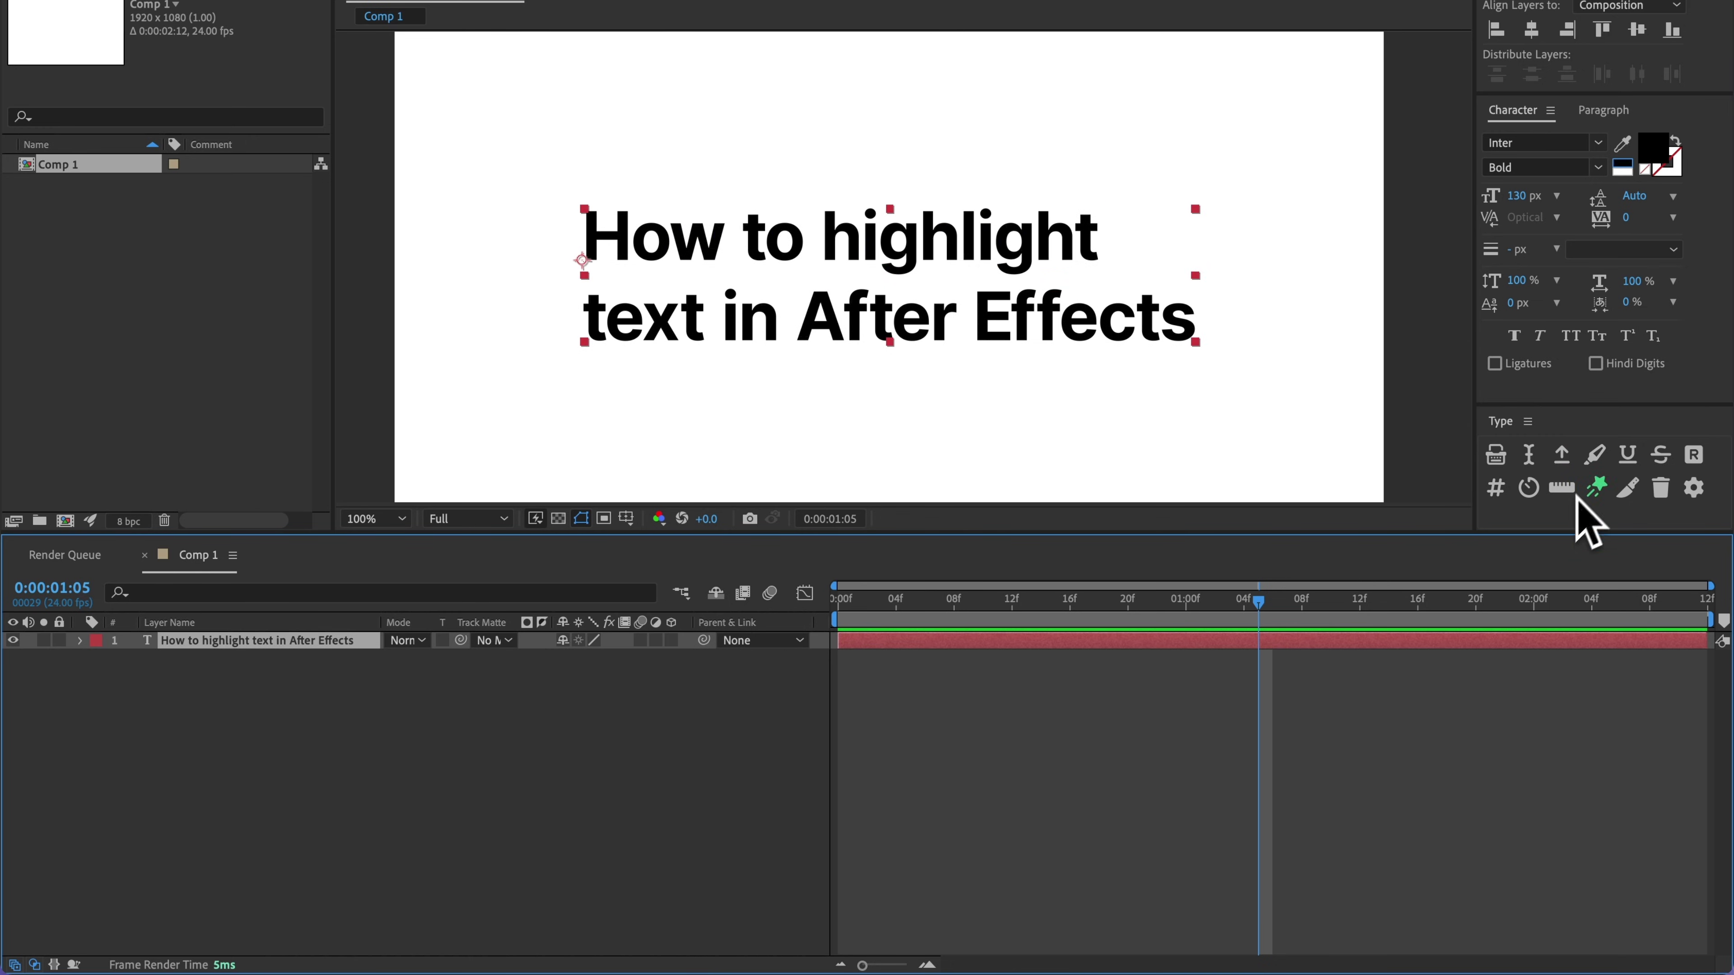
pyautogui.click(1594, 464)
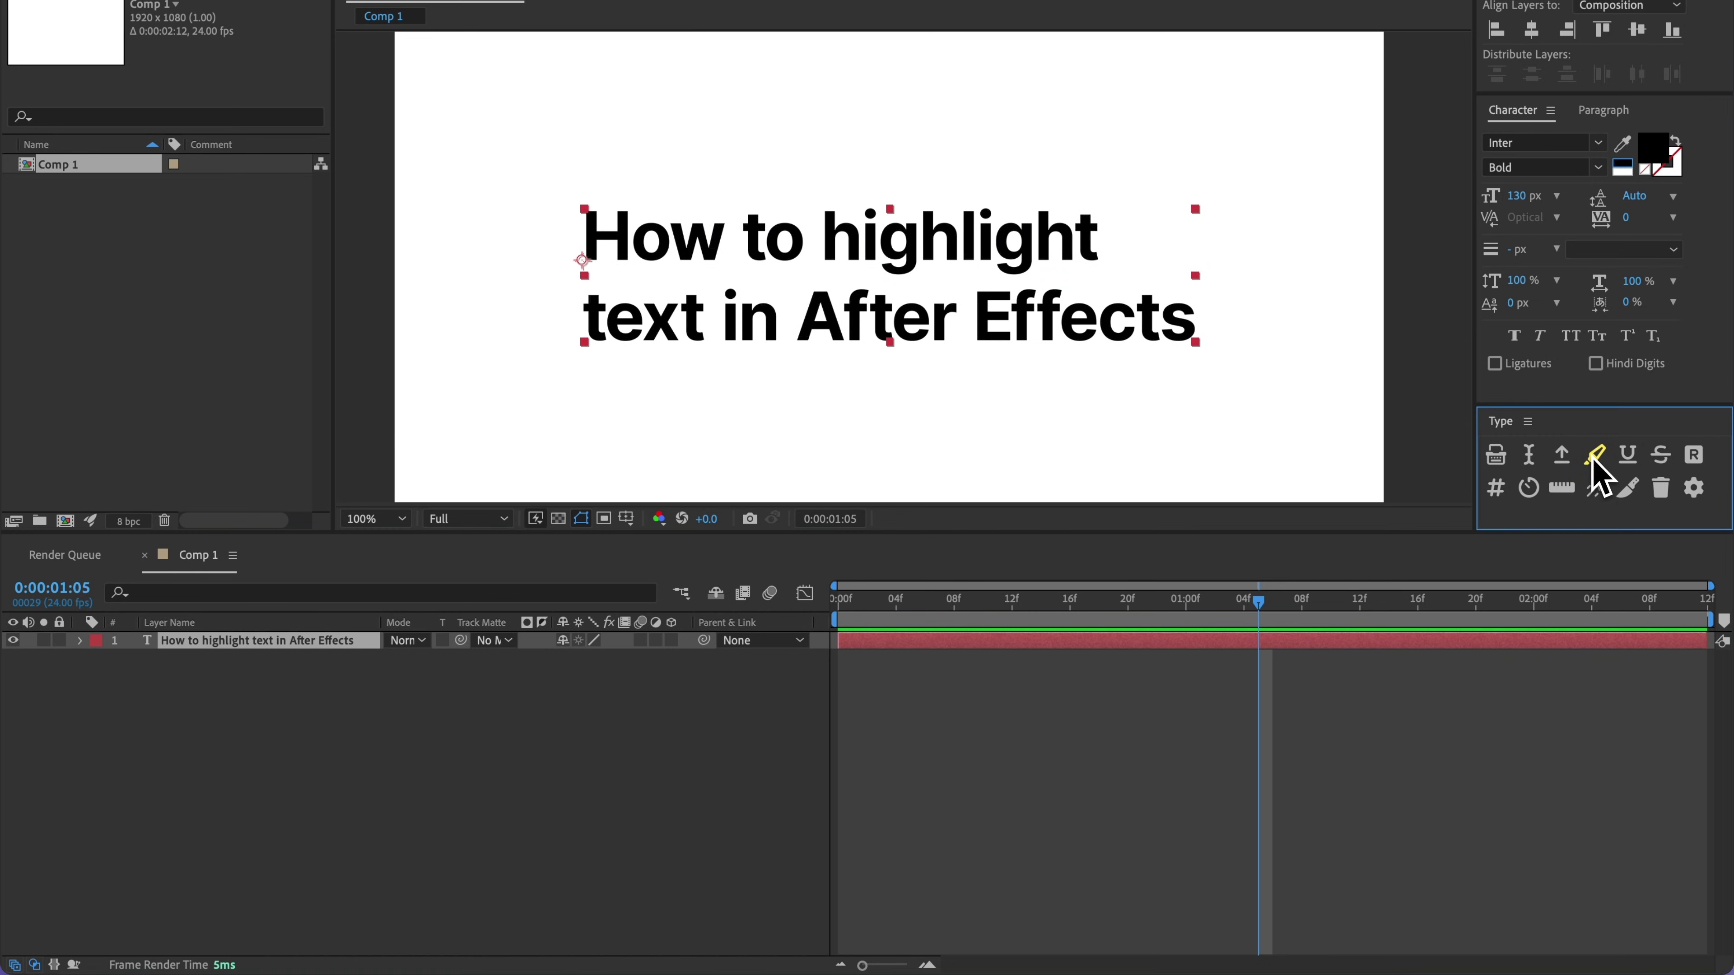
pyautogui.moveTo(980, 438); pyautogui.dragTo(988, 471)
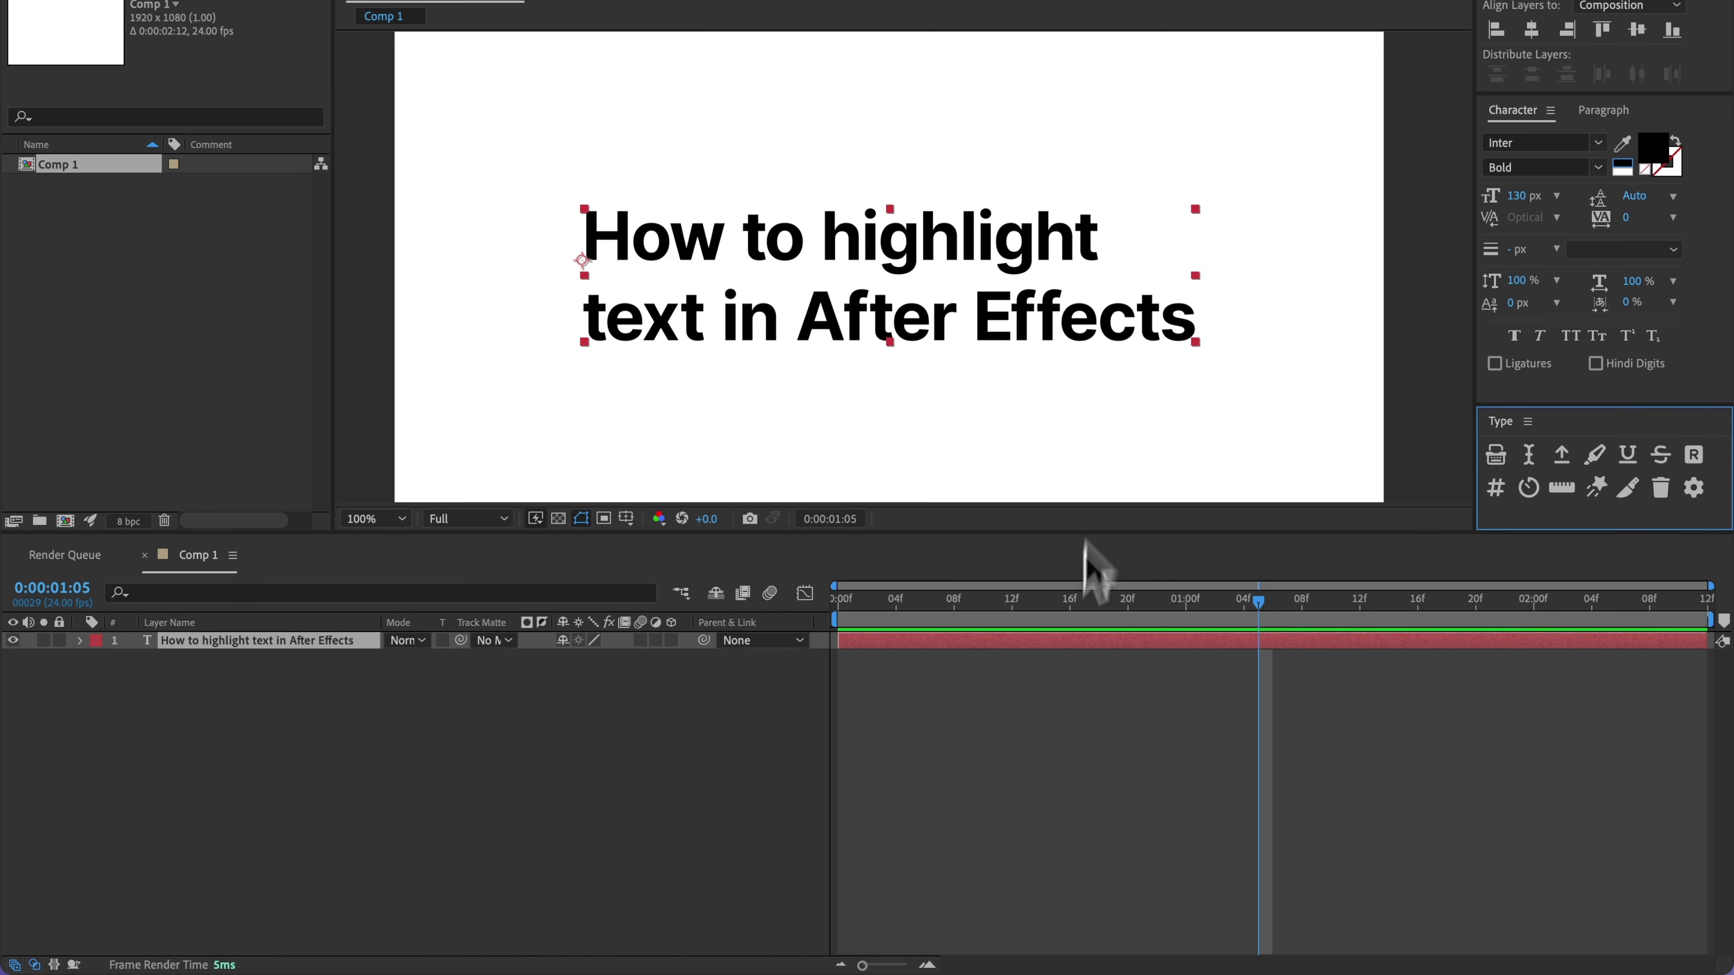
pyautogui.click(1051, 703)
# Step: Select the words "highlight text" across both title lines, add a highlight with the Type extension, and preview the animation
pyautogui.moveTo(823, 235); pyautogui.dragTo(713, 318)
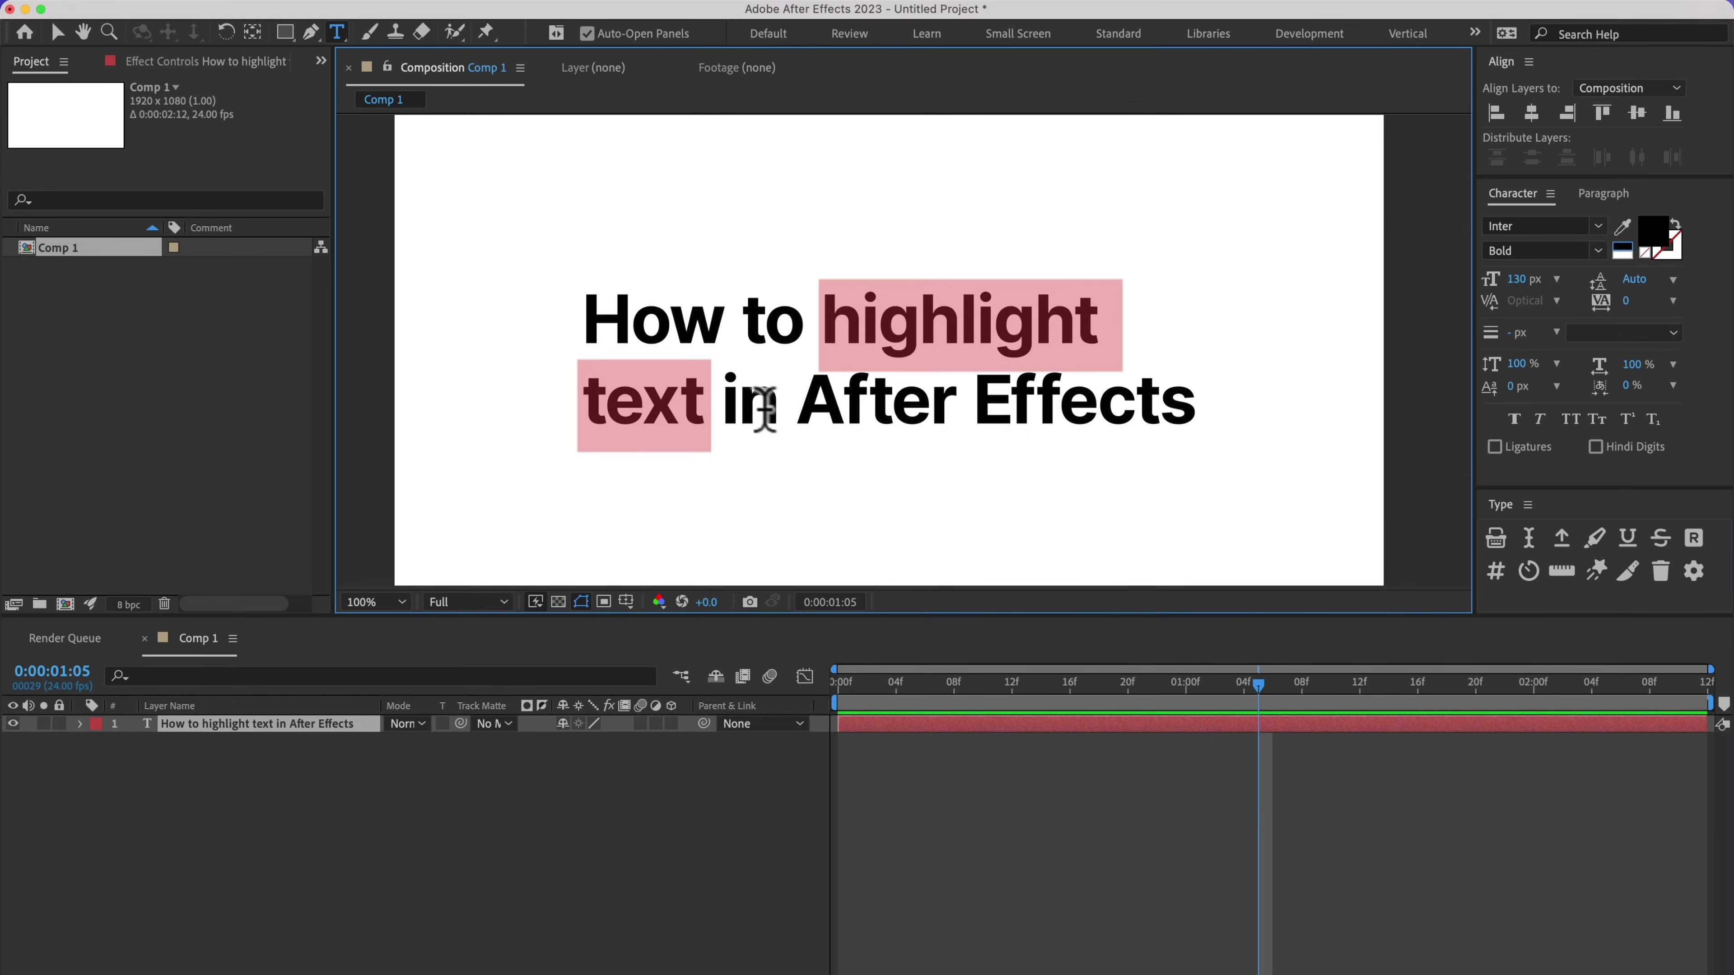
pyautogui.click(1595, 543)
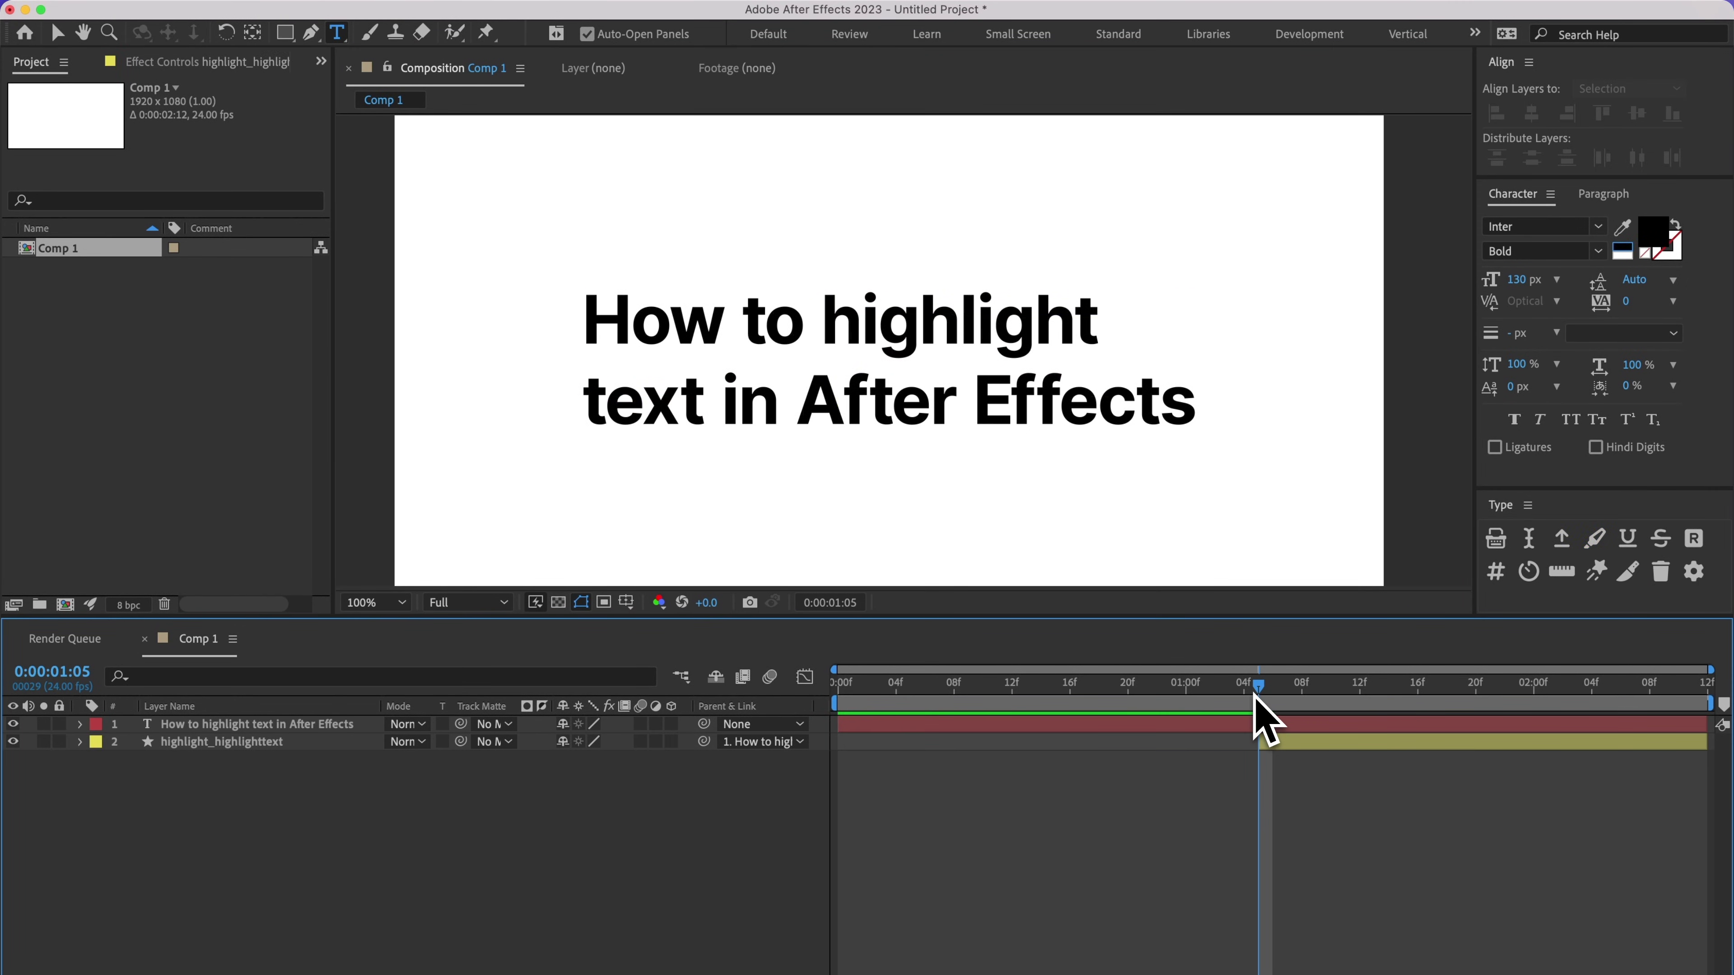
pyautogui.press('space')
pyautogui.press('space')
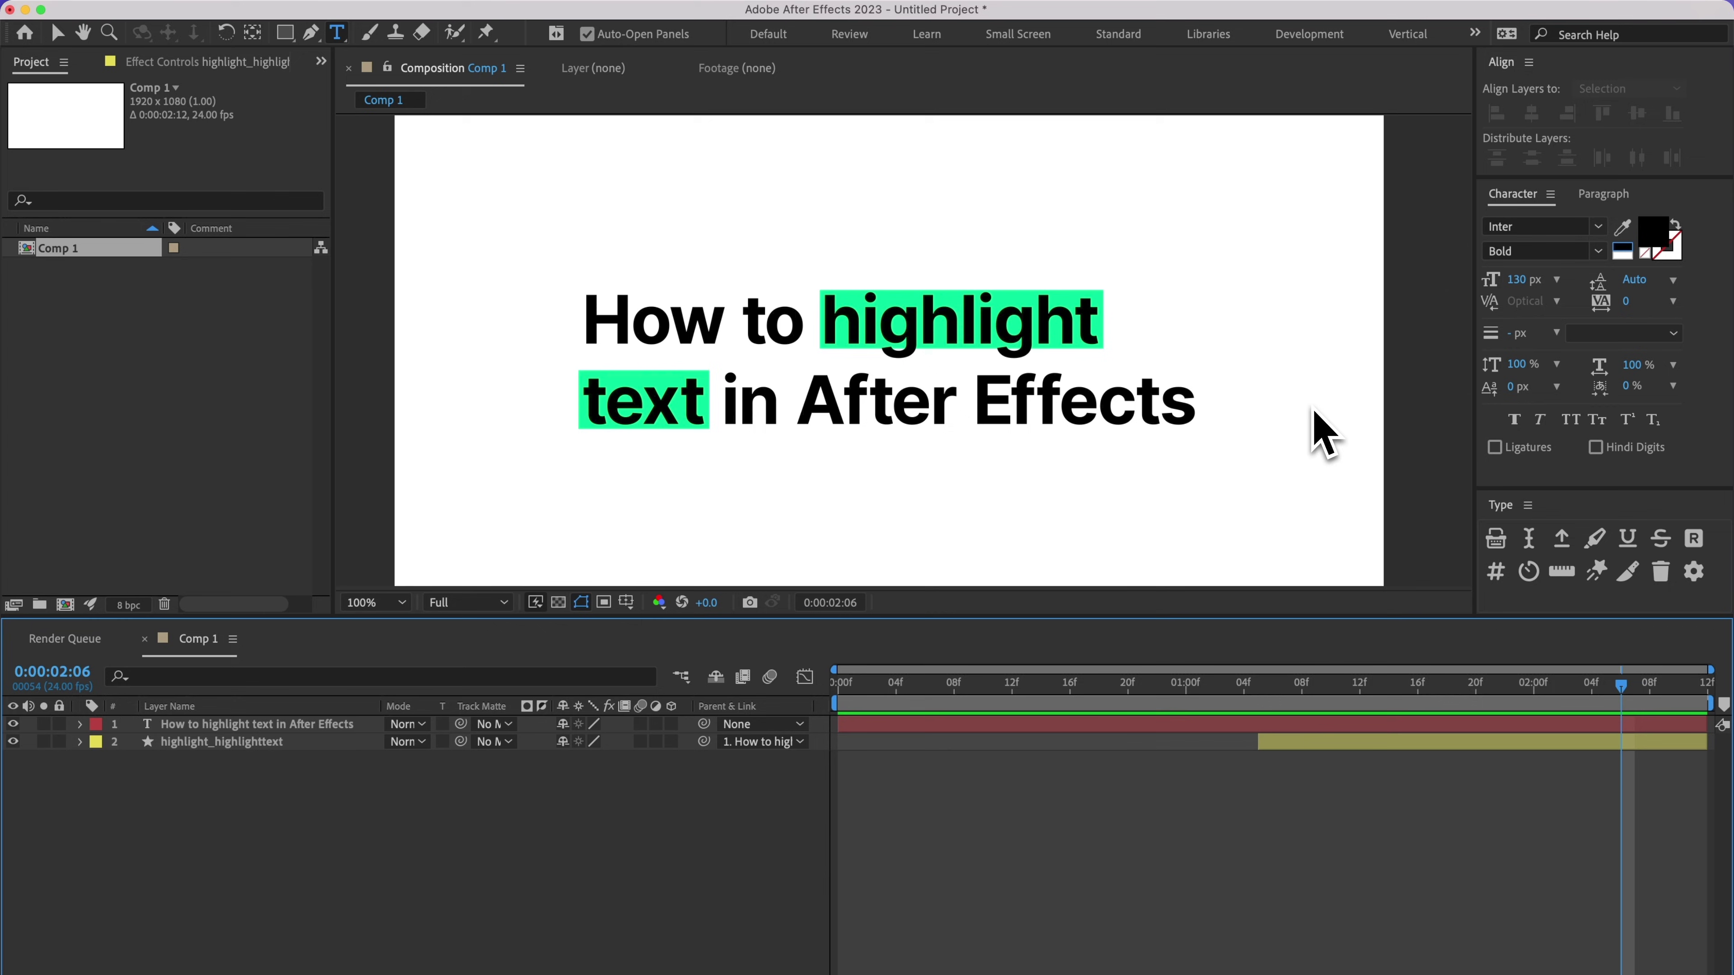